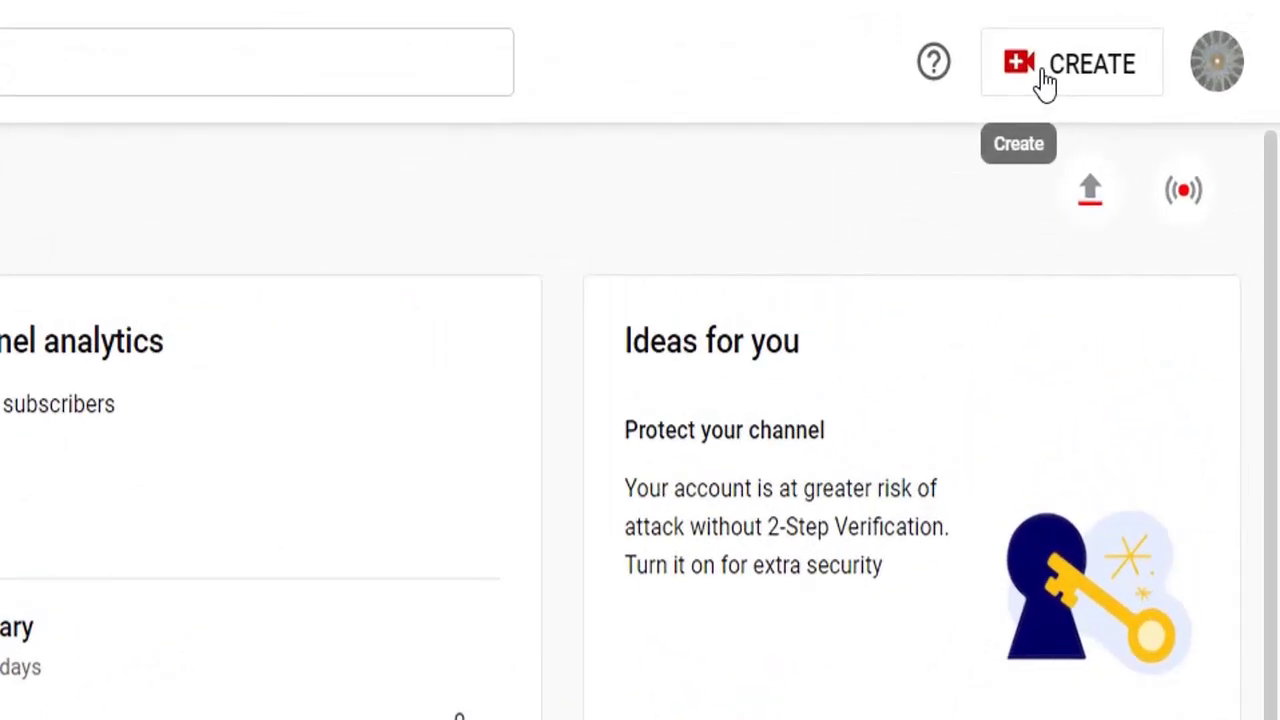
# Start a new video upload for the channel and open the file selection dialog
pyautogui.click(1045, 80)
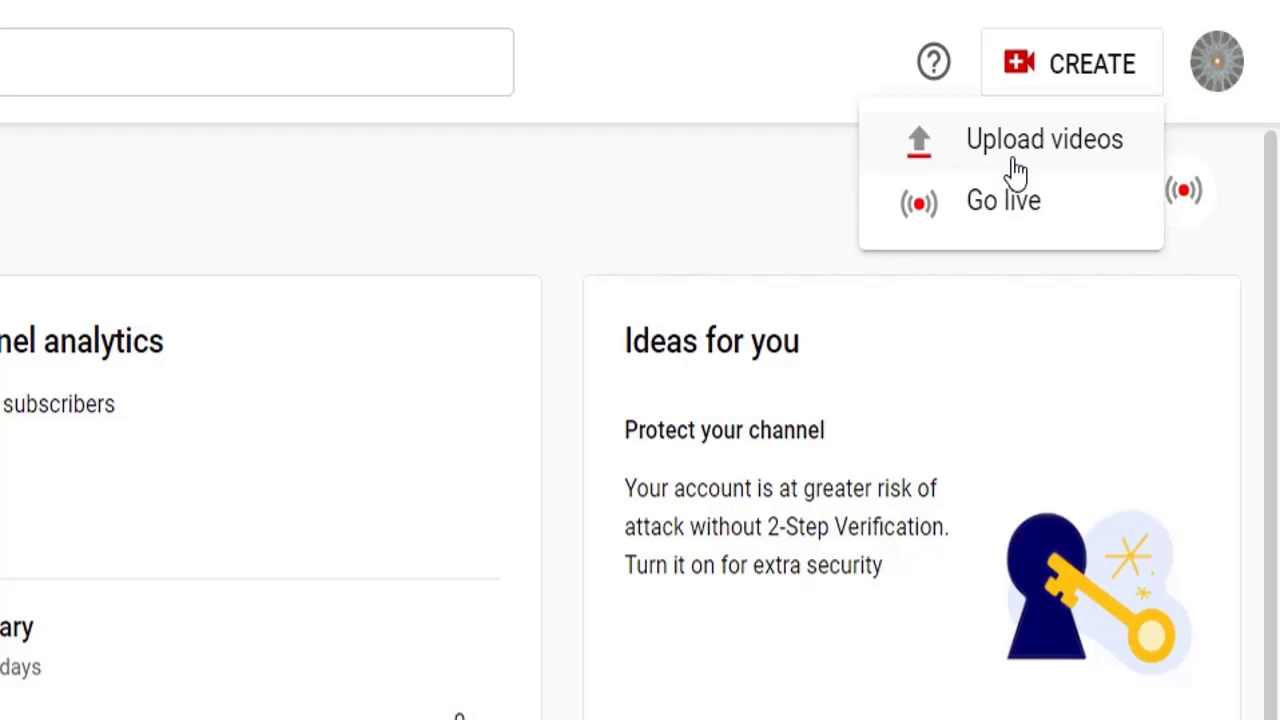
pyautogui.click(1012, 172)
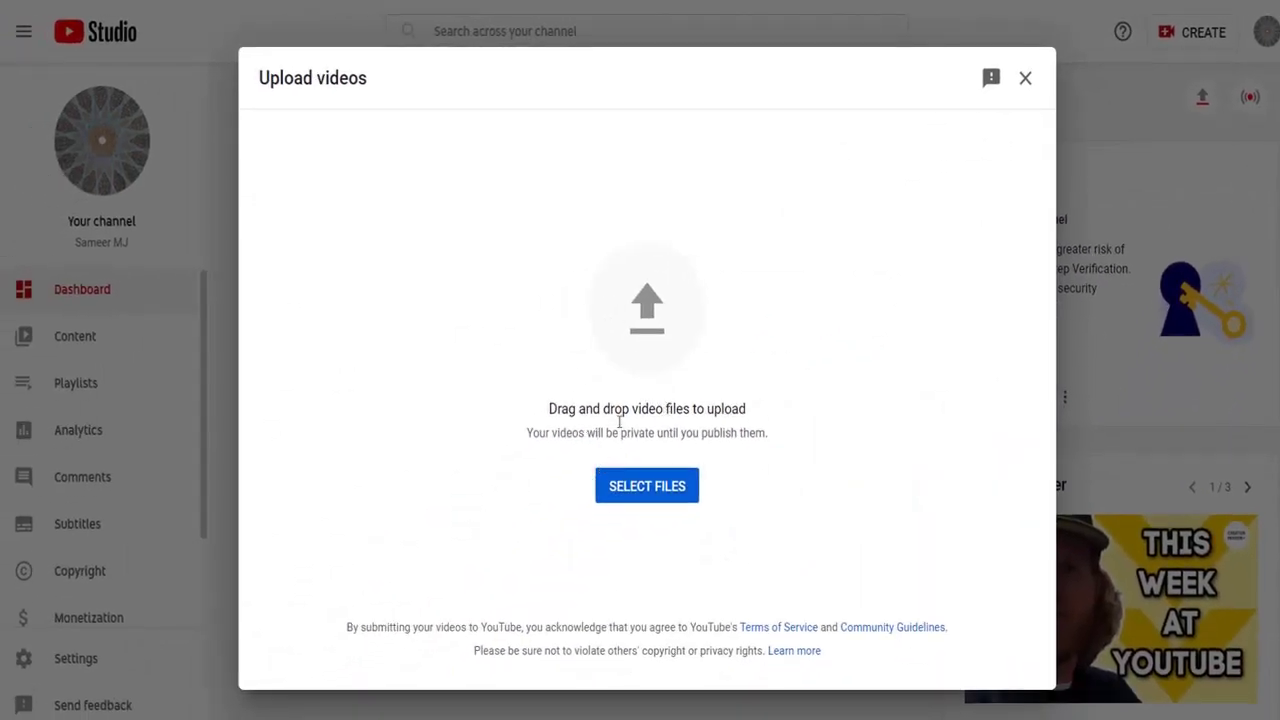
pyautogui.click(639, 497)
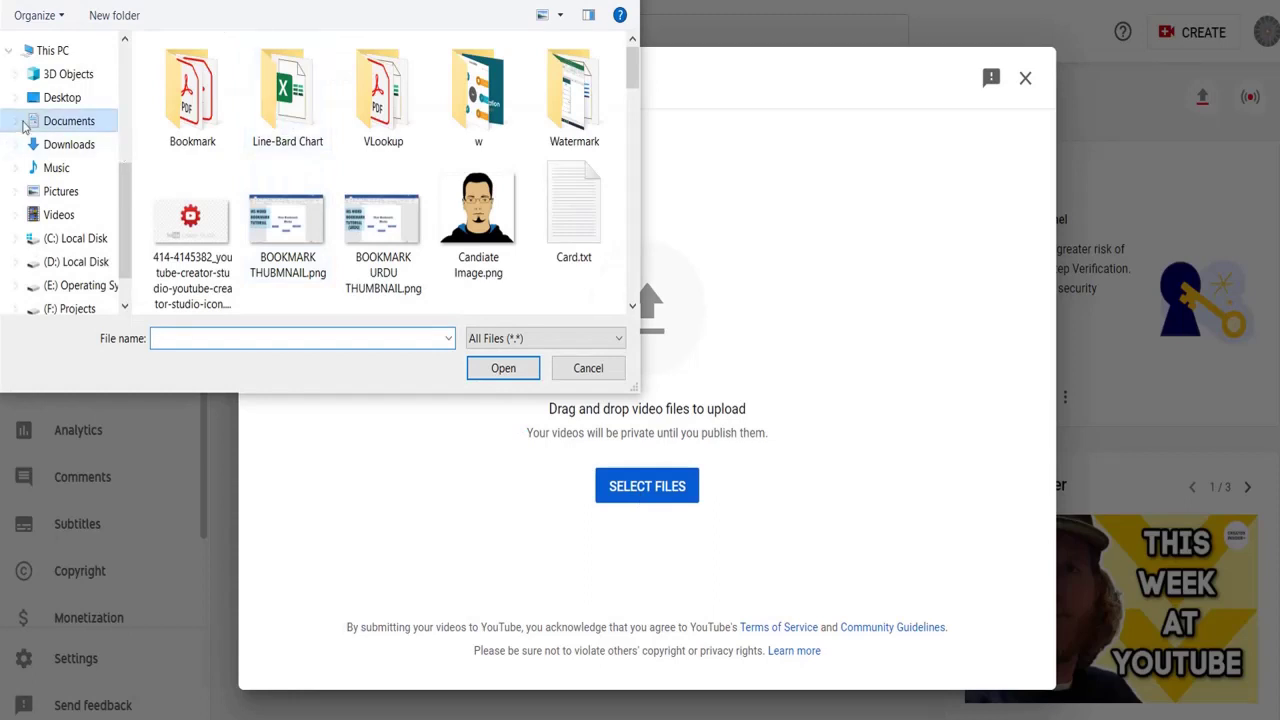
# Upload CreatGMAIL-Ur.mp4 from the Video folder inside Documents > ActivePresenter > CreatGMAIL-Ur
pyautogui.click(78, 121)
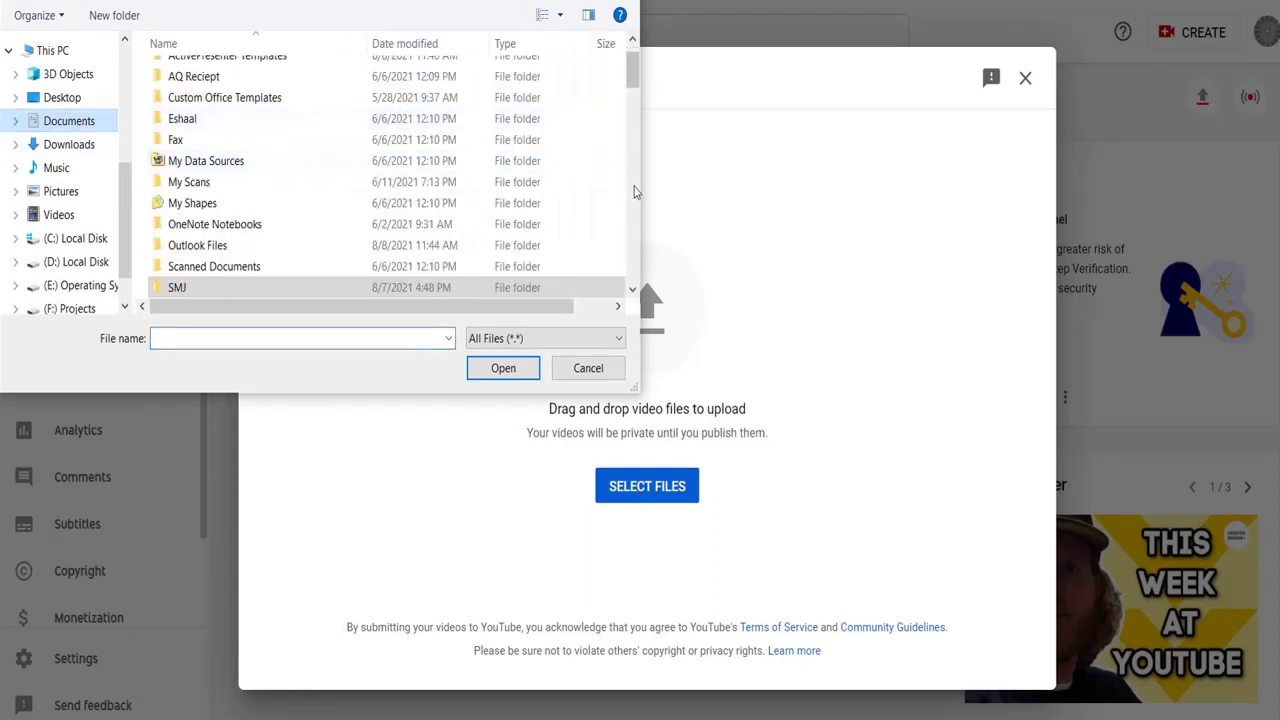
pyautogui.scroll(1, 632, 58)
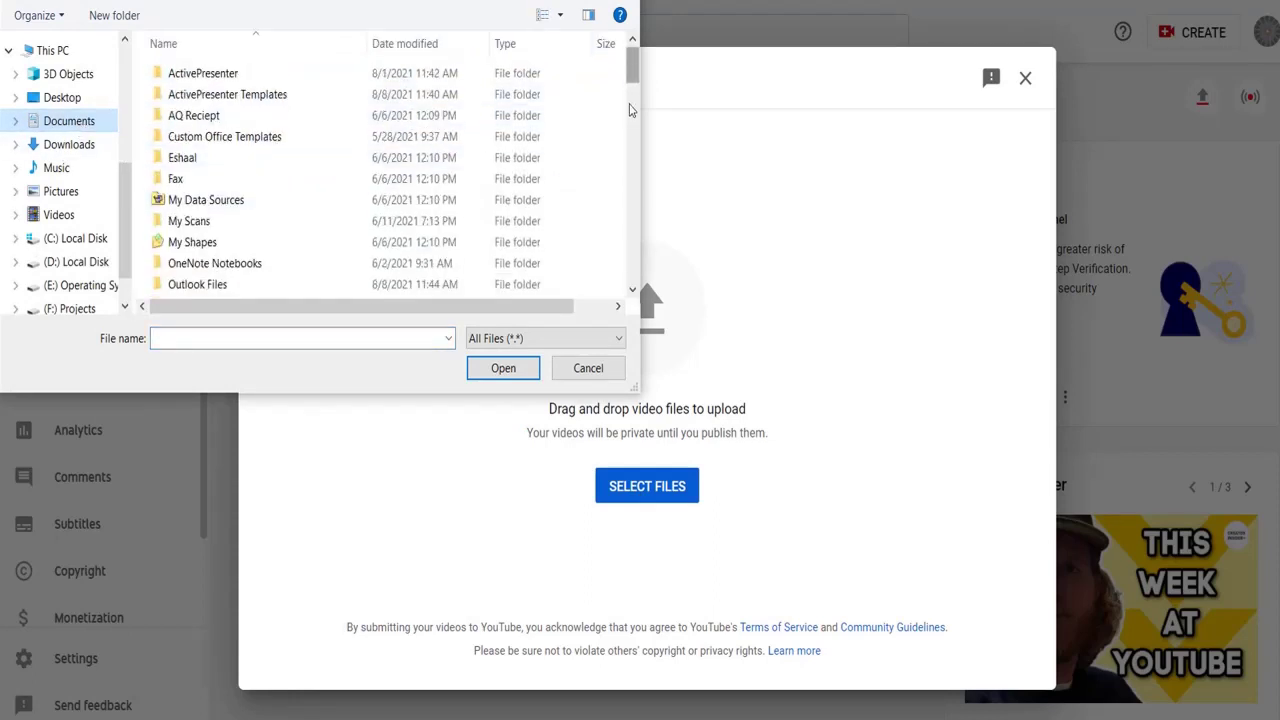
pyautogui.click(215, 76)
pyautogui.doubleClick(215, 76)
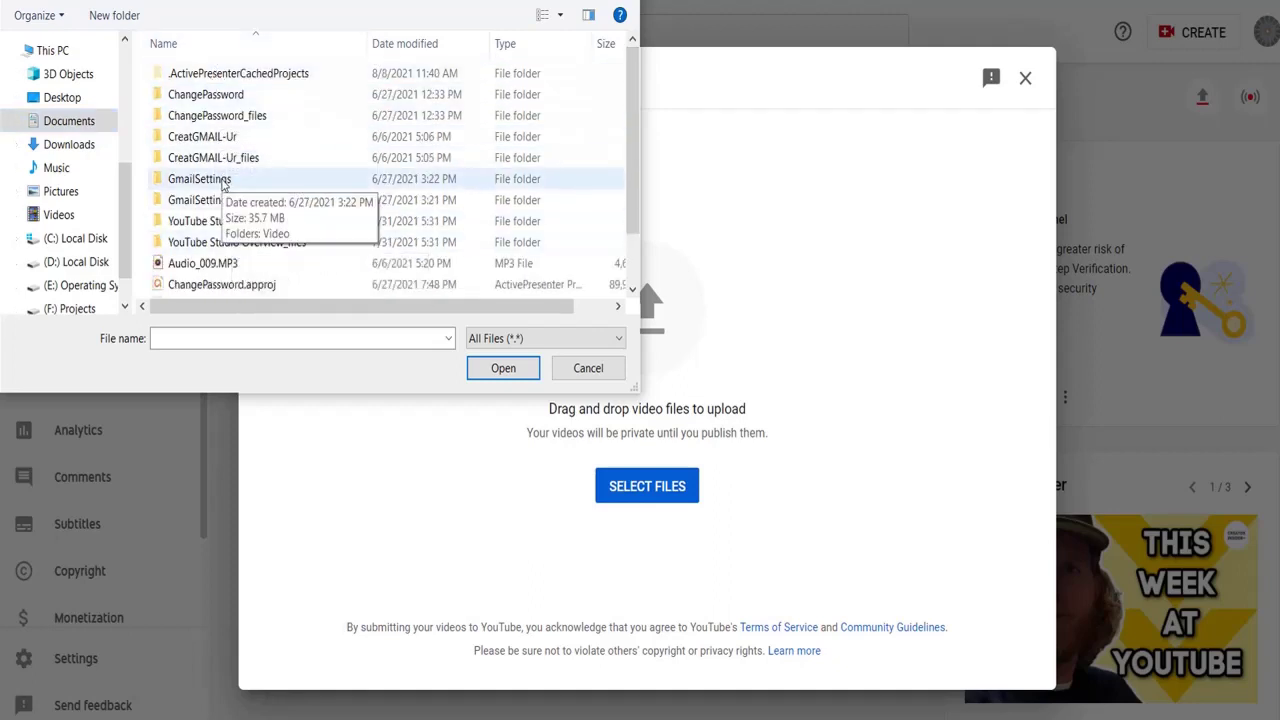
pyautogui.doubleClick(219, 138)
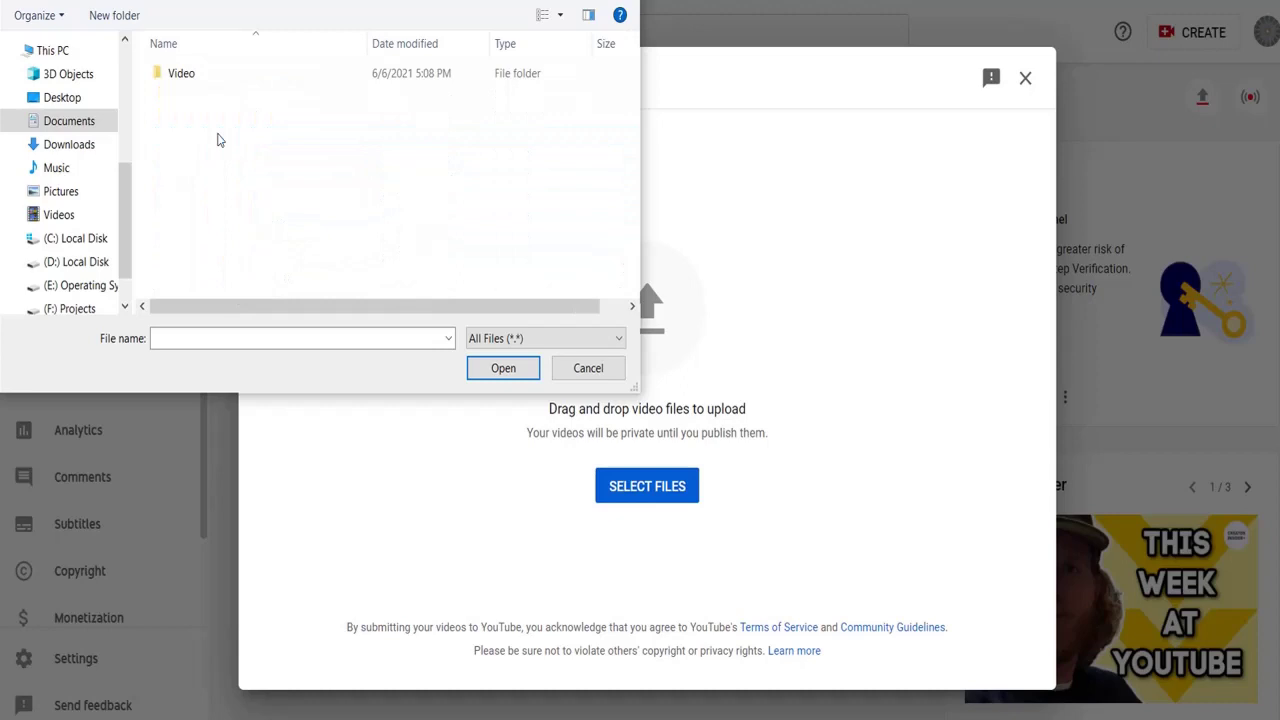
pyautogui.doubleClick(184, 75)
pyautogui.click(186, 108)
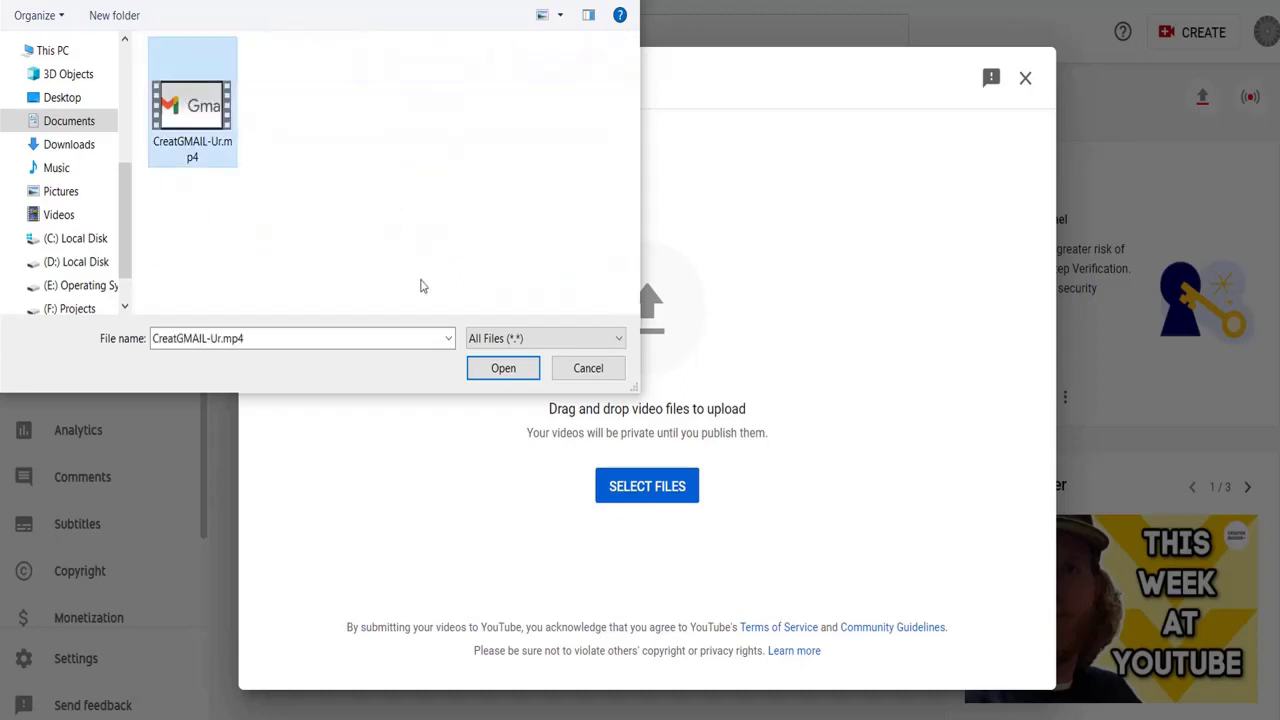
pyautogui.click(503, 368)
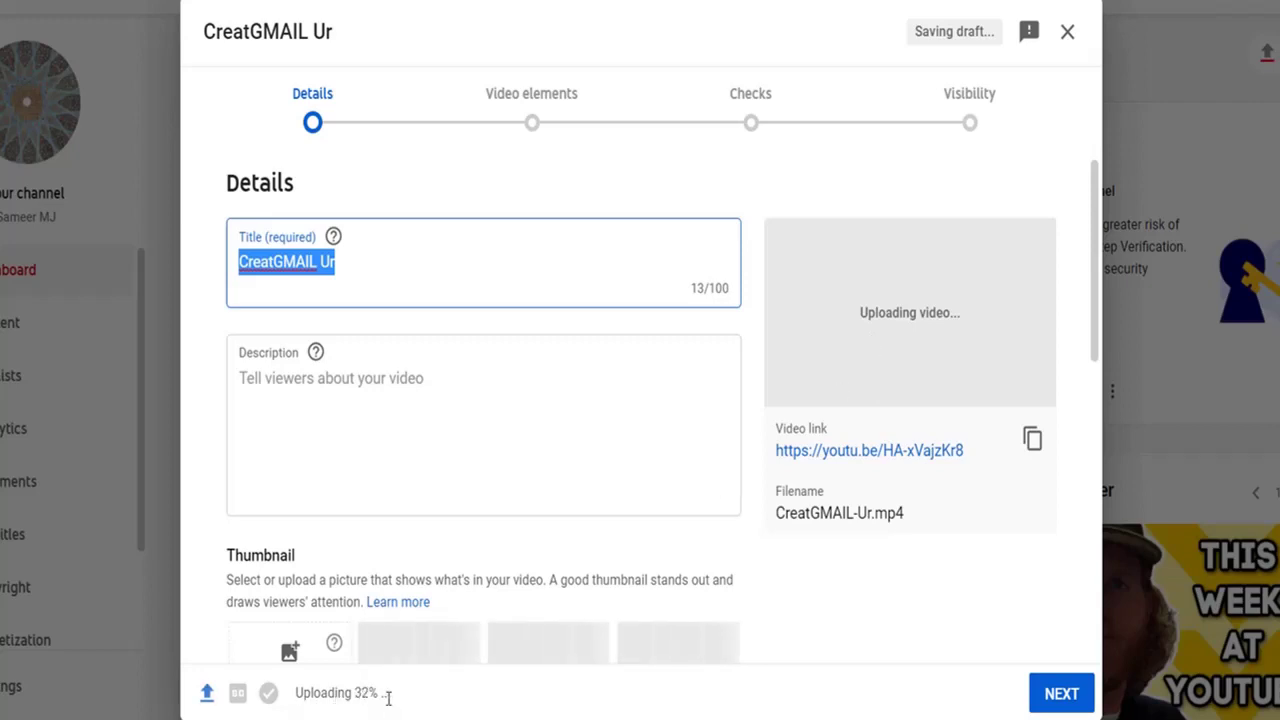
# Replace the video's default title with "How to Create GMail Account"
pyautogui.click(437, 268)
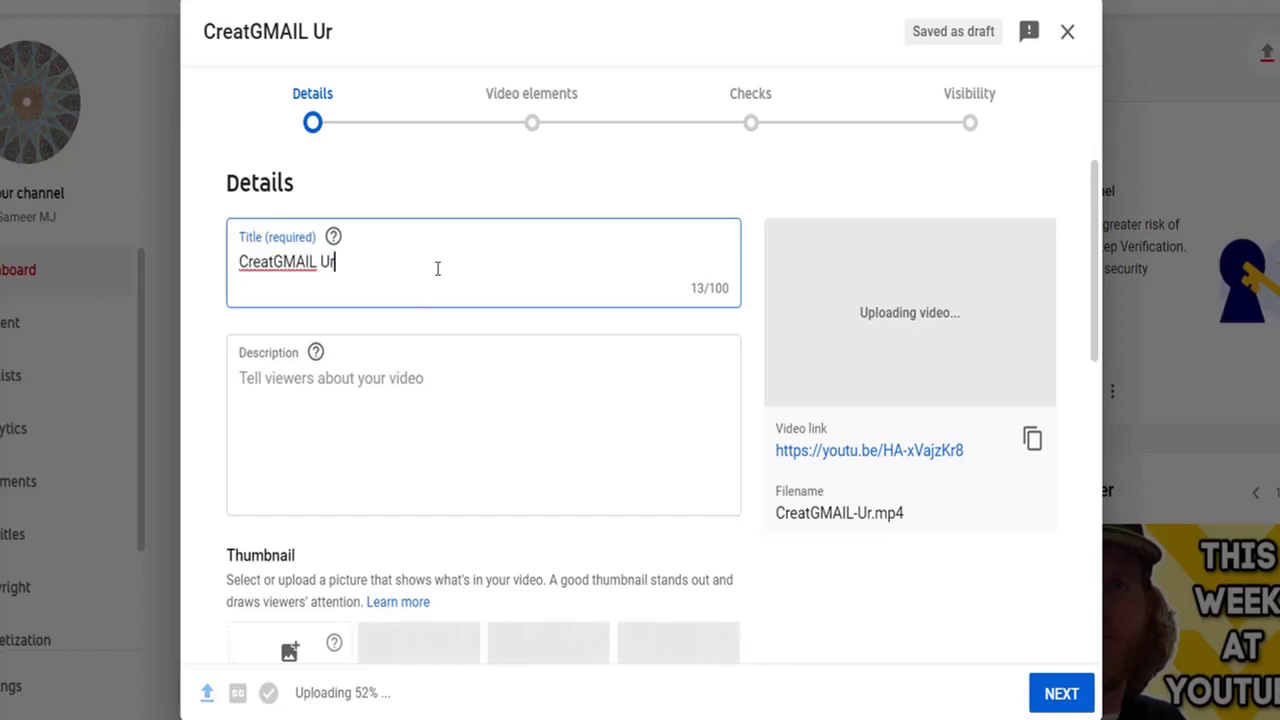
pyautogui.press('BackSpace')
pyautogui.press('BackSpace')
pyautogui.press('BackSpace')
pyautogui.press('BackSpace')
pyautogui.press('BackSpace')
pyautogui.press('BackSpace')
pyautogui.press('BackSpace')
pyautogui.press('BackSpace')
pyautogui.press('BackSpace')
pyautogui.press('BackSpace')
pyautogui.press('BackSpace')
pyautogui.press('BackSpace')
pyautogui.press('BackSpace')
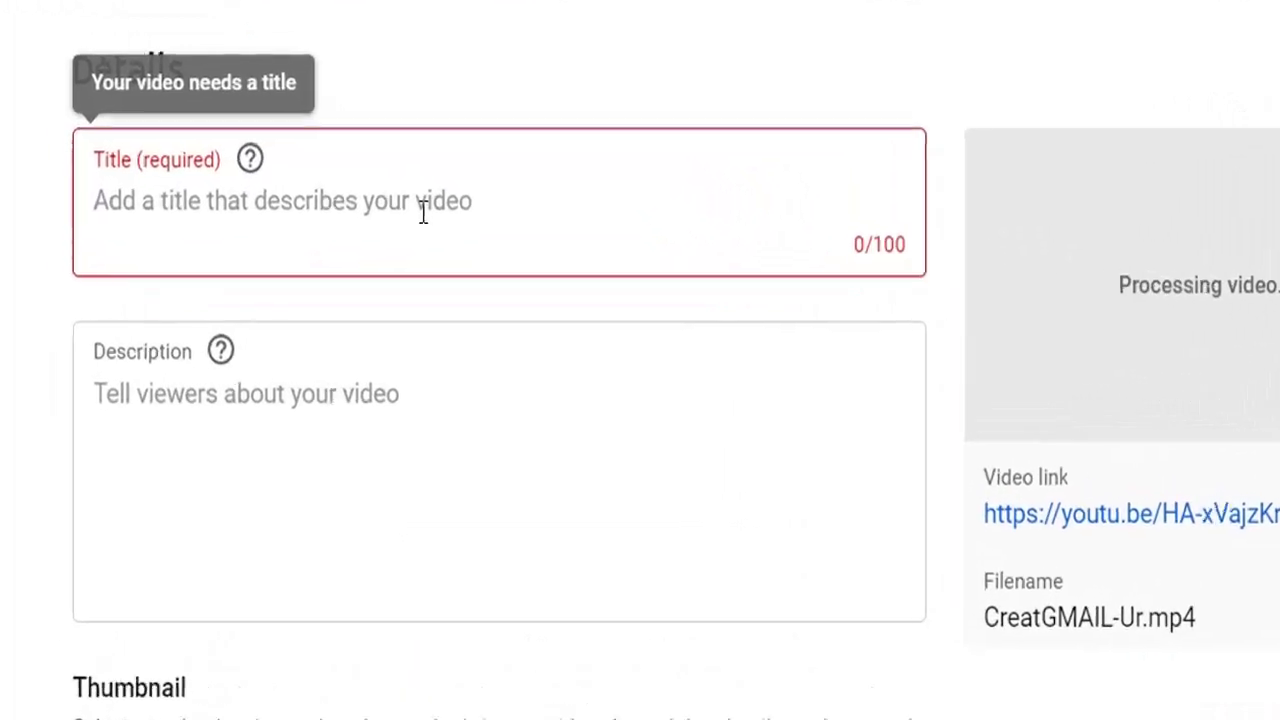
pyautogui.write('HOw to')
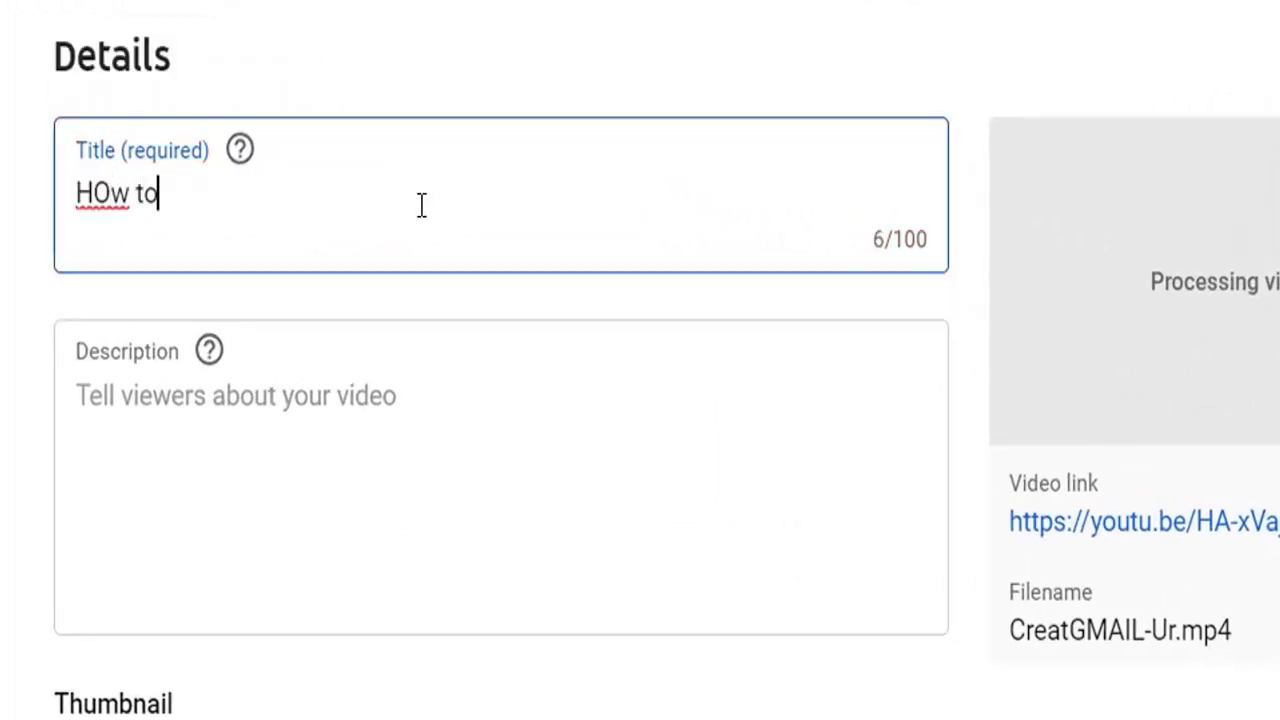
pyautogui.press('BackSpace')
pyautogui.press('BackSpace')
pyautogui.press('BackSpace')
pyautogui.press('BackSpace')
pyautogui.press('BackSpace')
pyautogui.write('ow ')
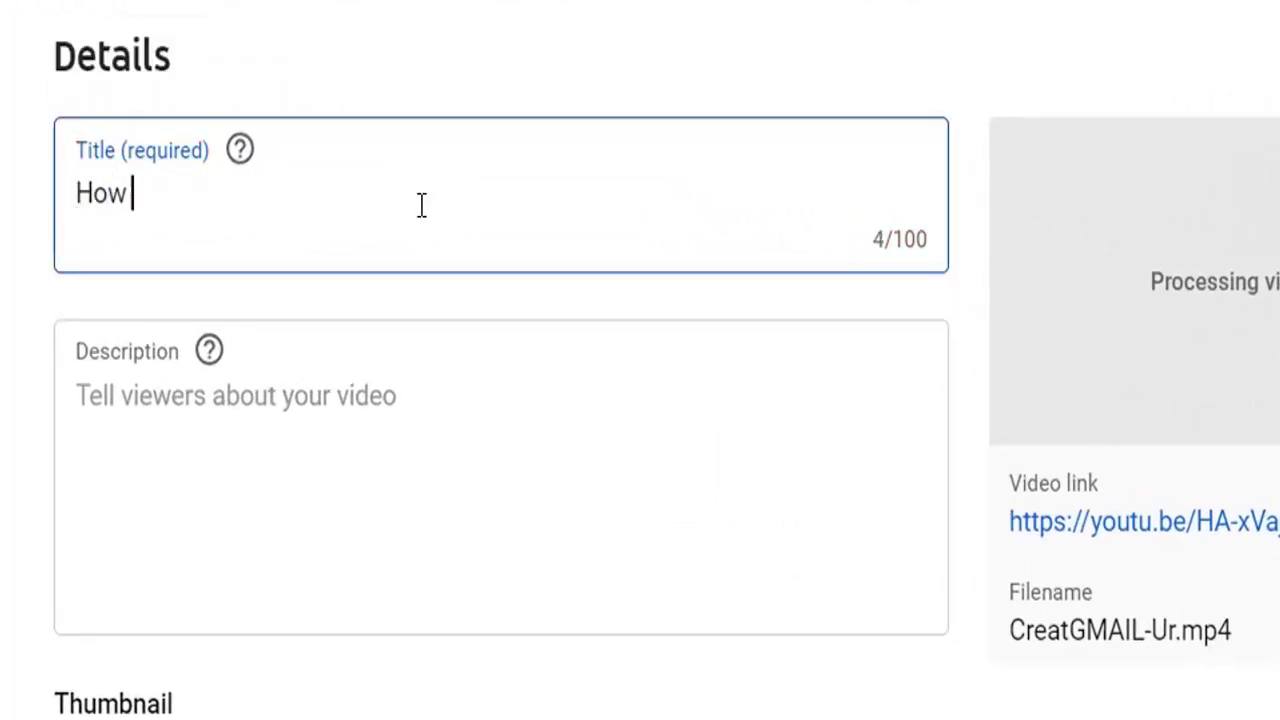
pyautogui.write('to Create G')
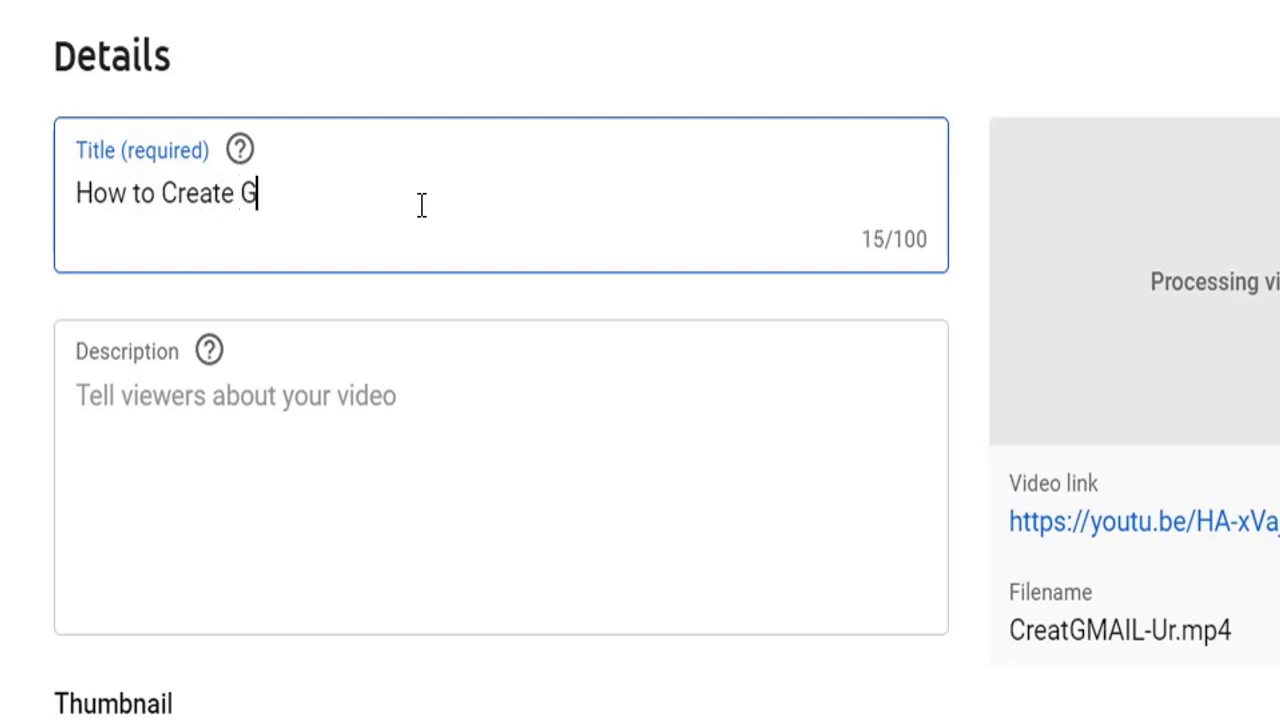
pyautogui.write('Mail ')
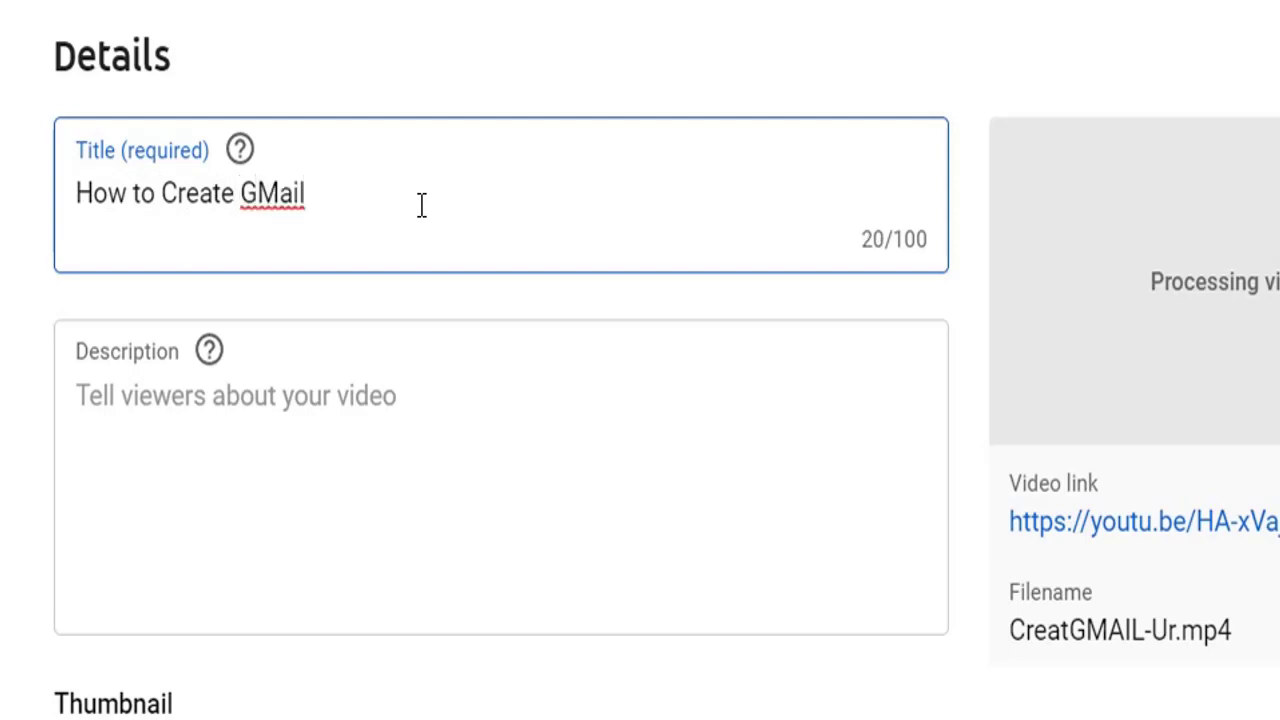
pyautogui.write('Account')
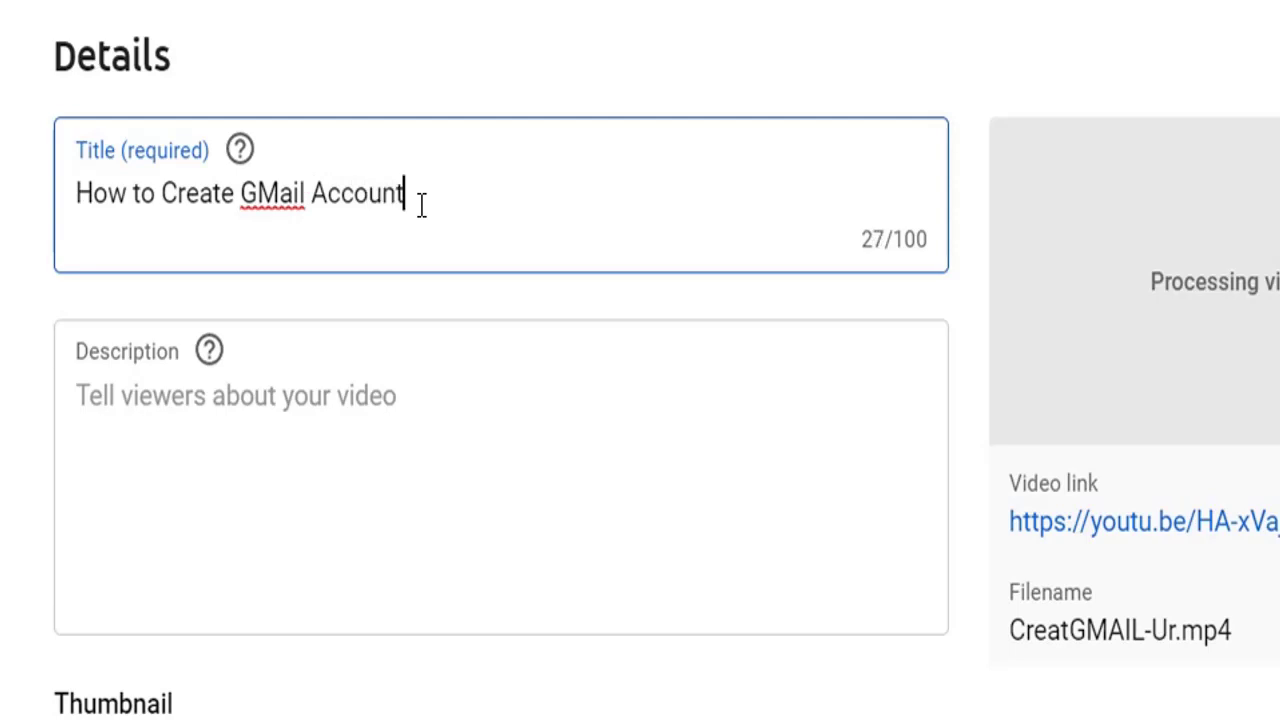
pyautogui.click(291, 192)
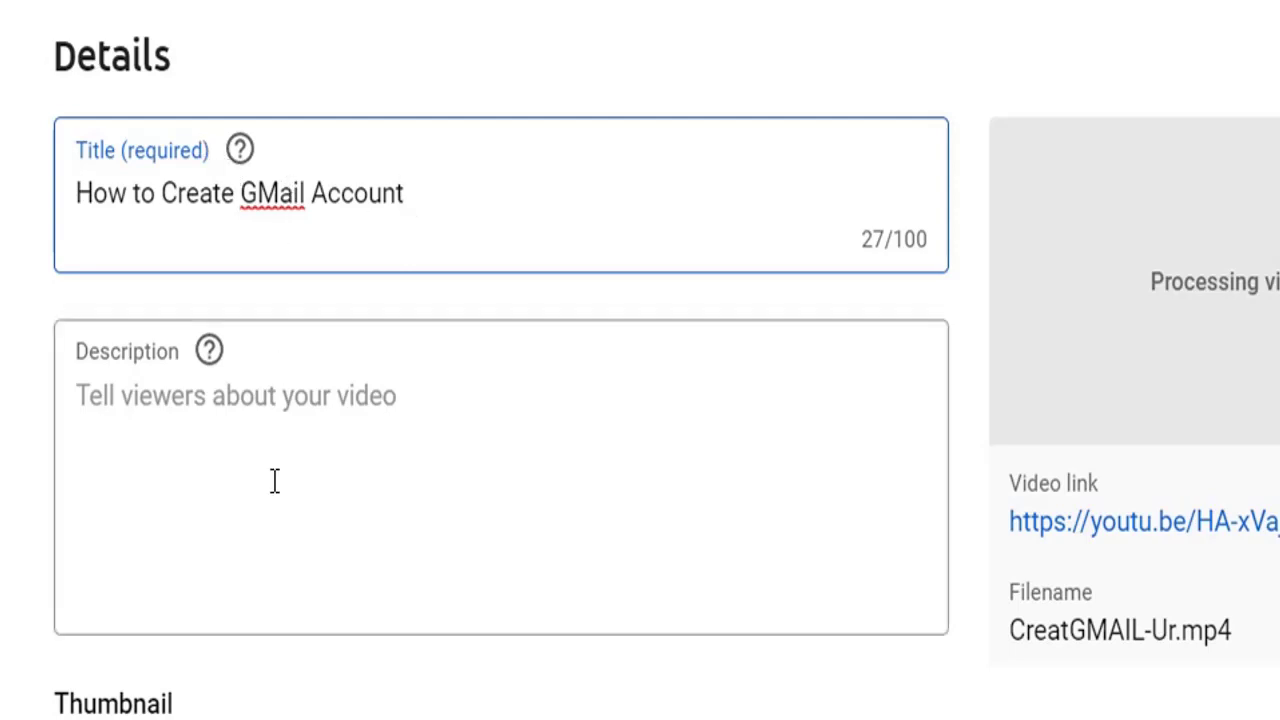
# Enter "this video explains steps to create Gmail account" as the video description
pyautogui.click(284, 388)
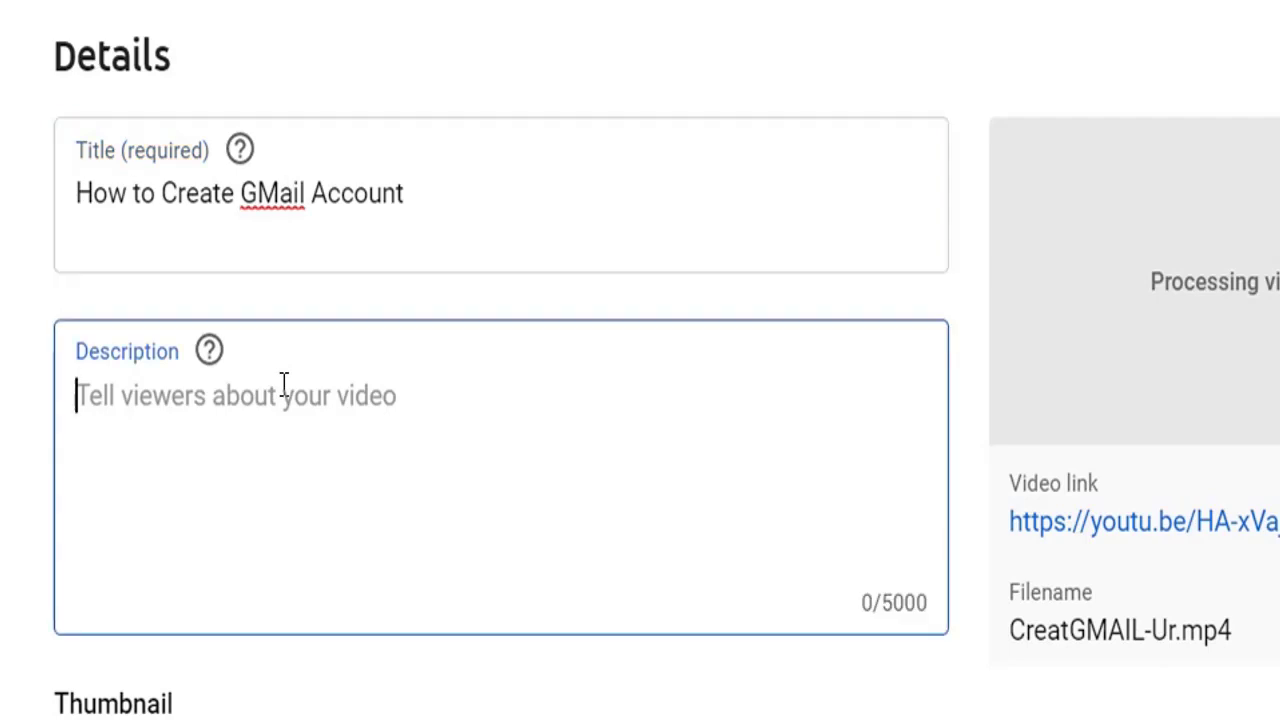
pyautogui.write('this ')
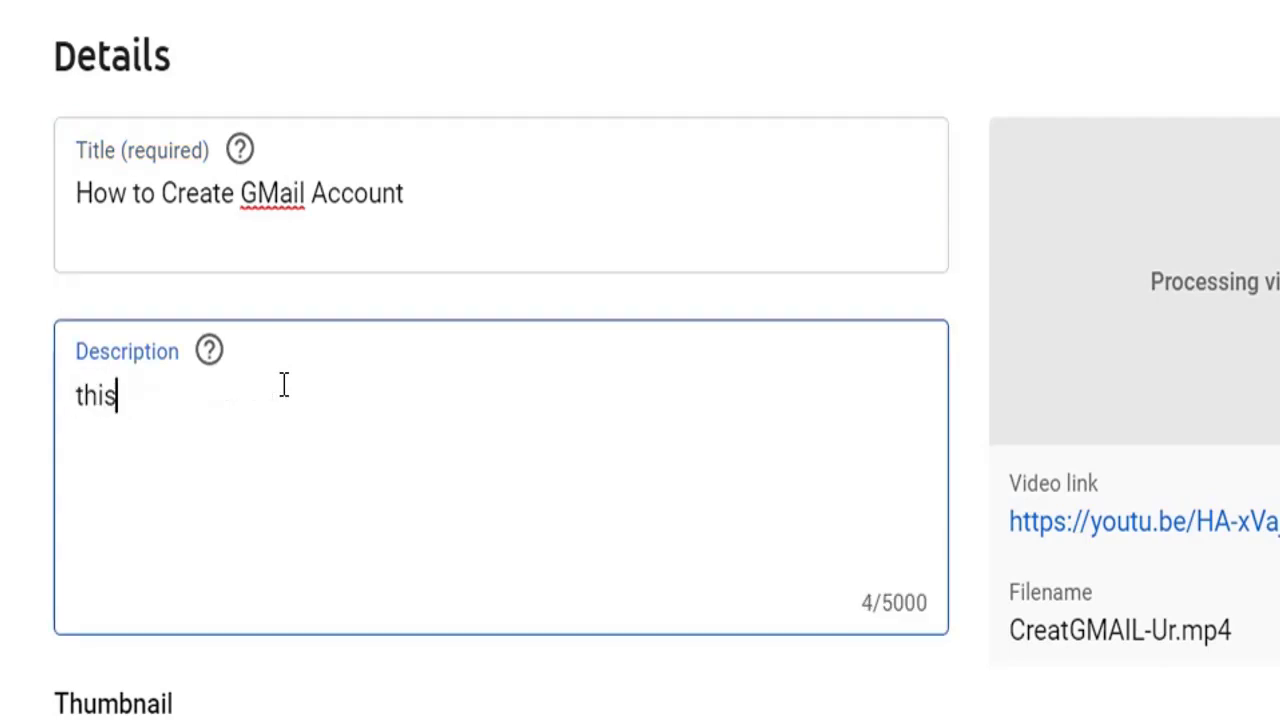
pyautogui.write('video explains ')
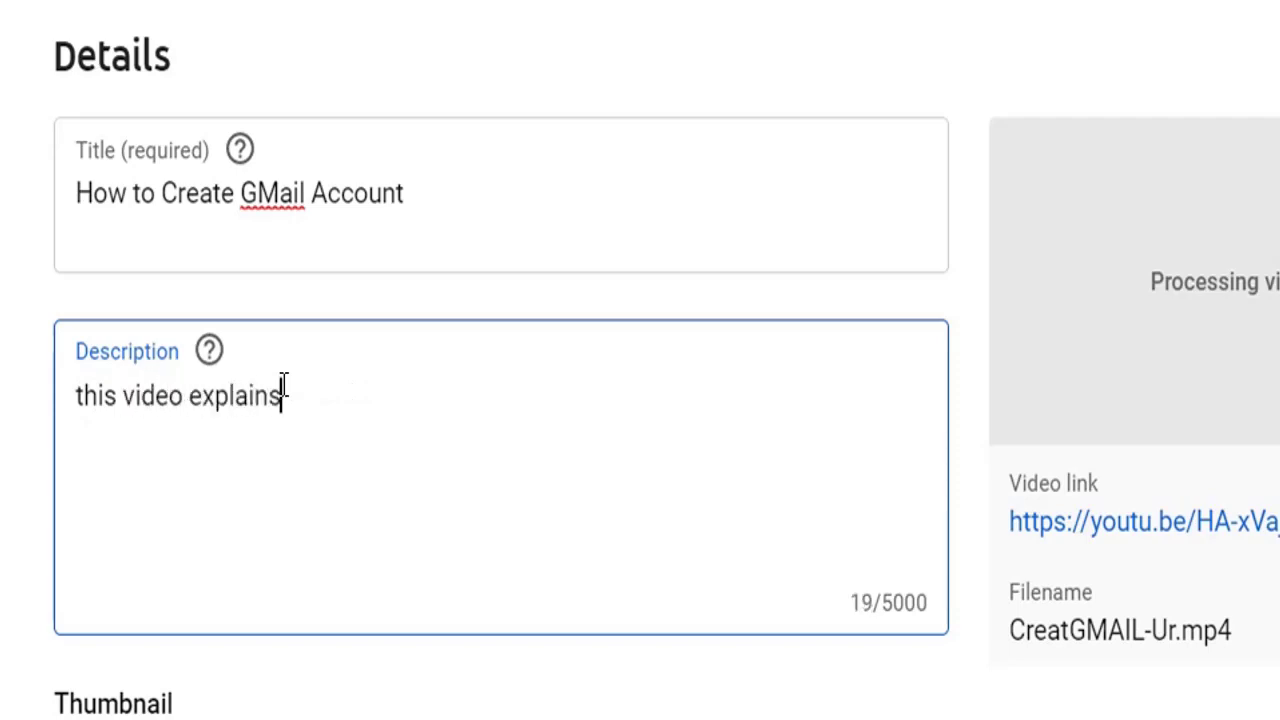
pyautogui.write('steps to create ')
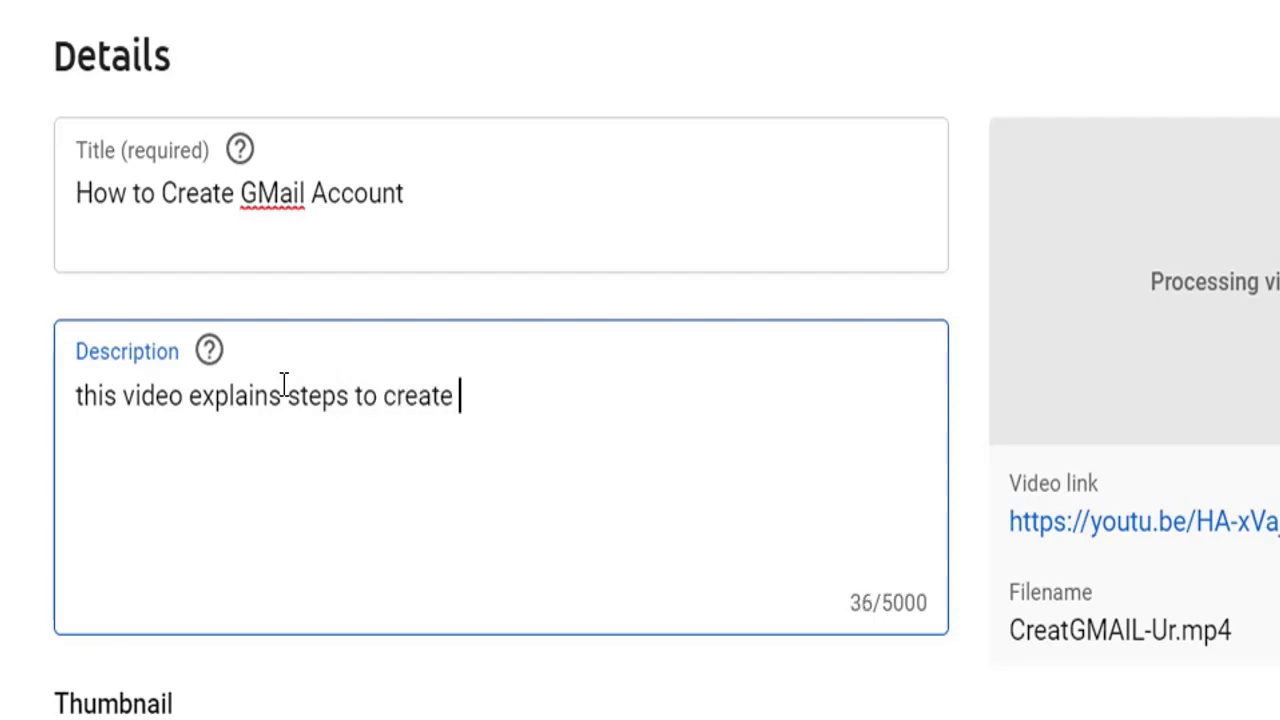
pyautogui.write('Gmail account')
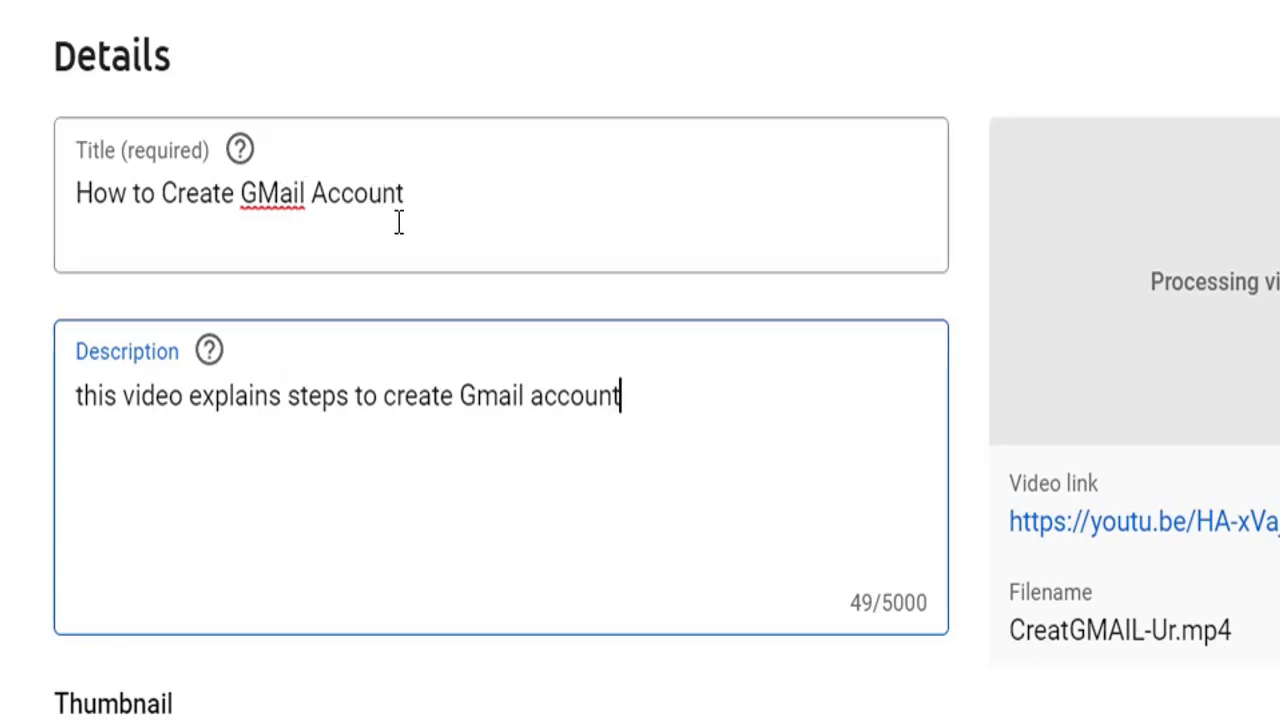
pyautogui.click(443, 426)
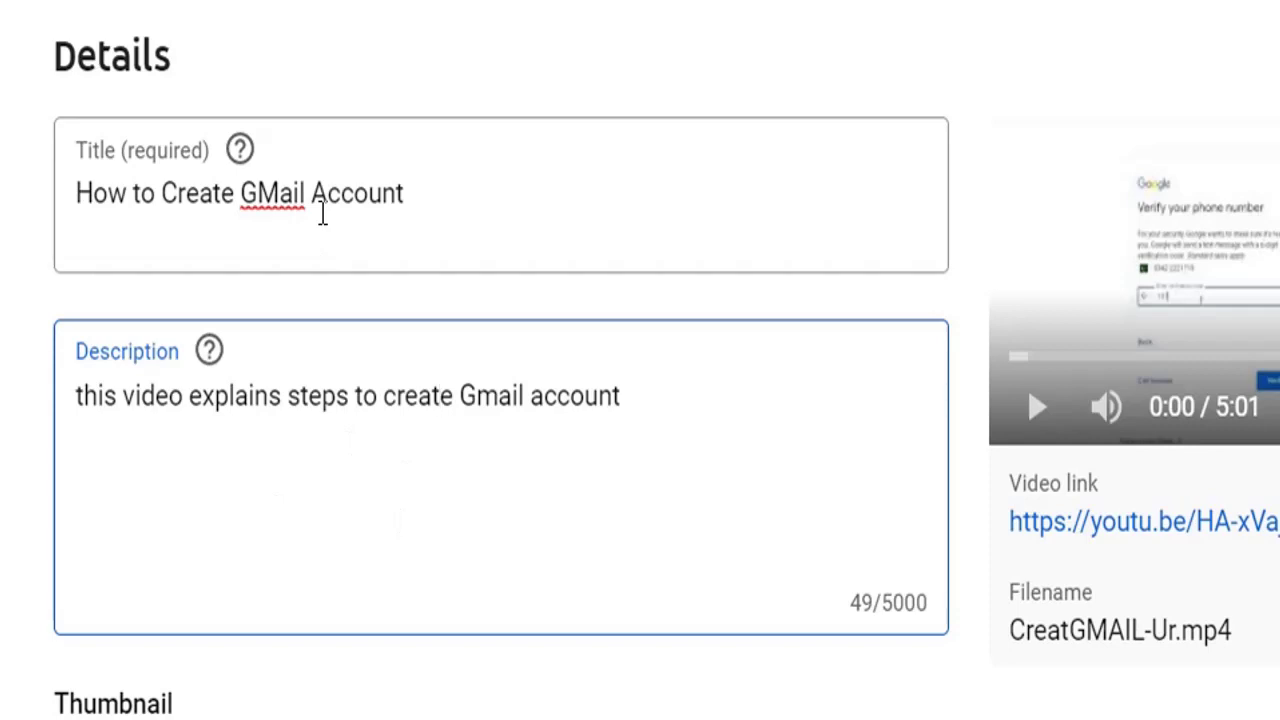
pyautogui.click(322, 214)
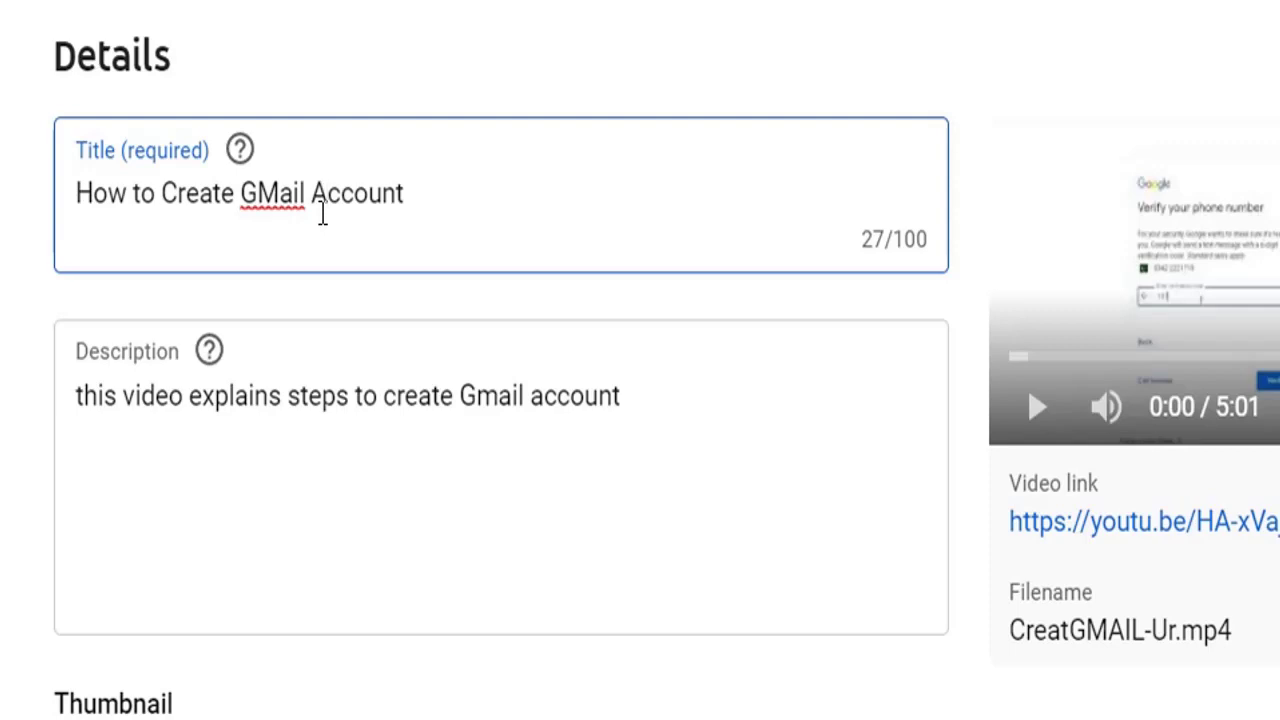
pyautogui.click(278, 459)
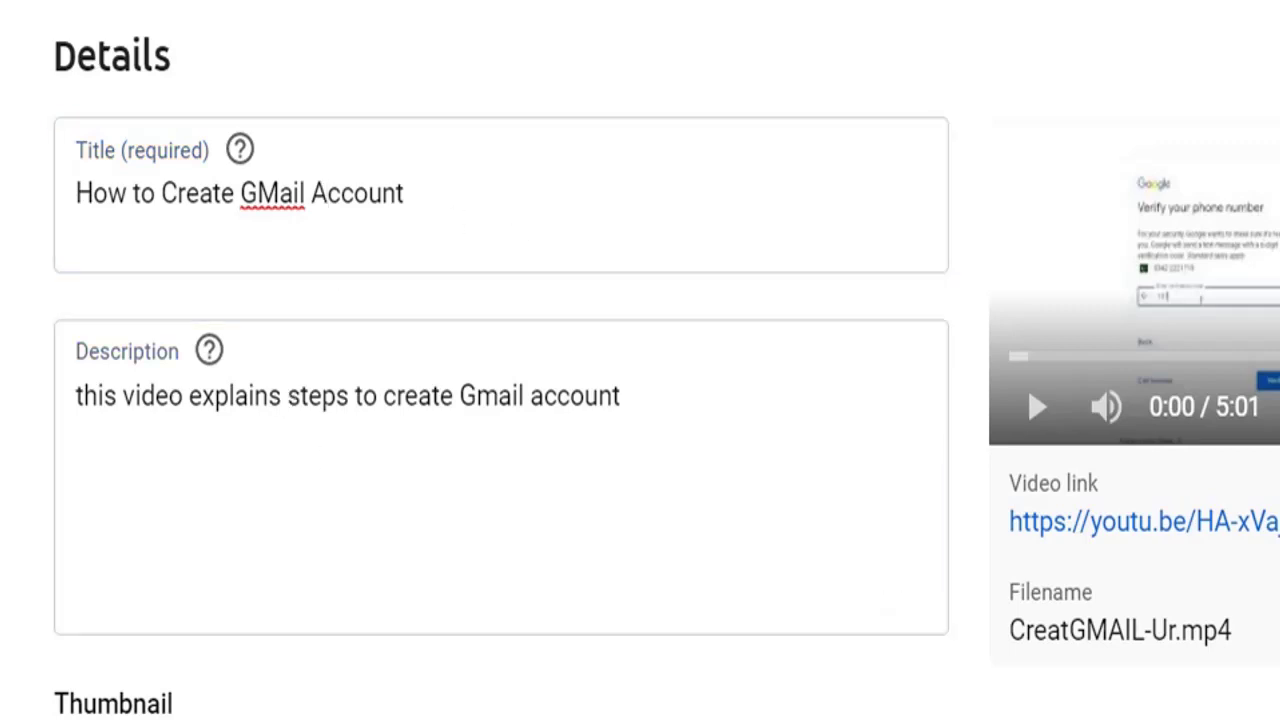
# Compare the three auto-generated thumbnails and choose the first one, with the Gmail logo, for the video
pyautogui.scroll(-1, 640, 363)
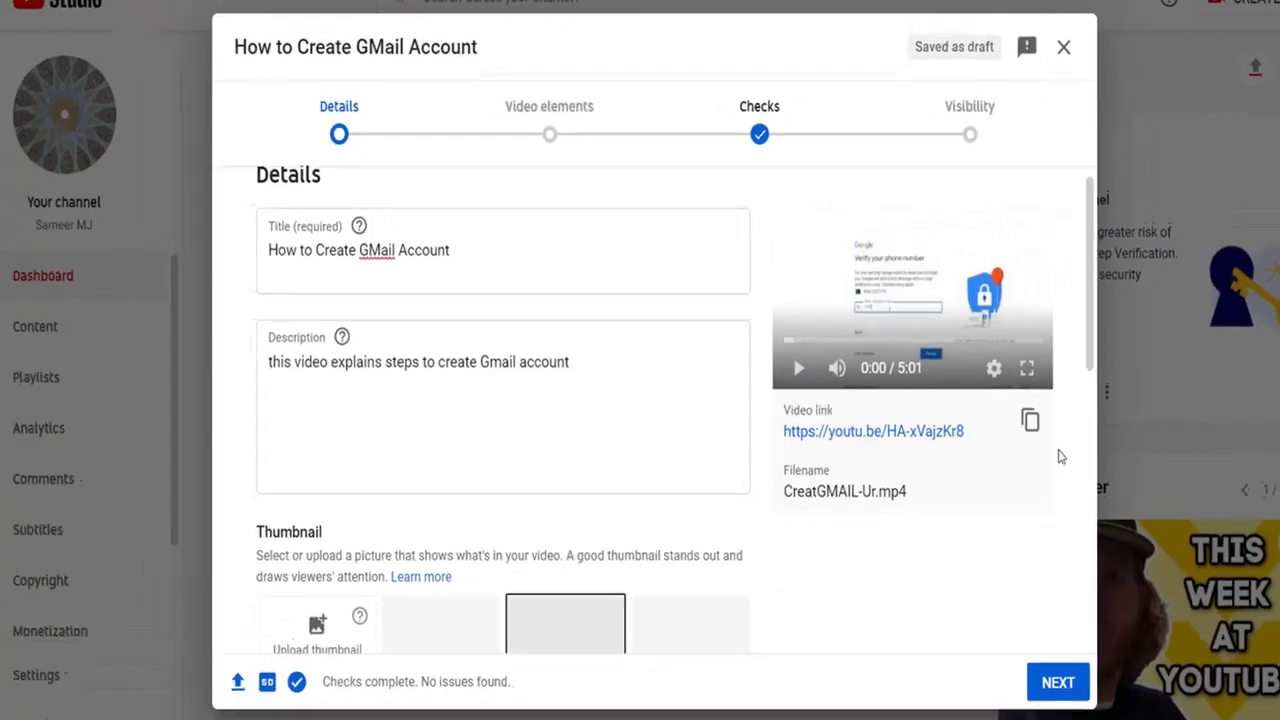
pyautogui.moveTo(1092, 283); pyautogui.dragTo(1039, 380)
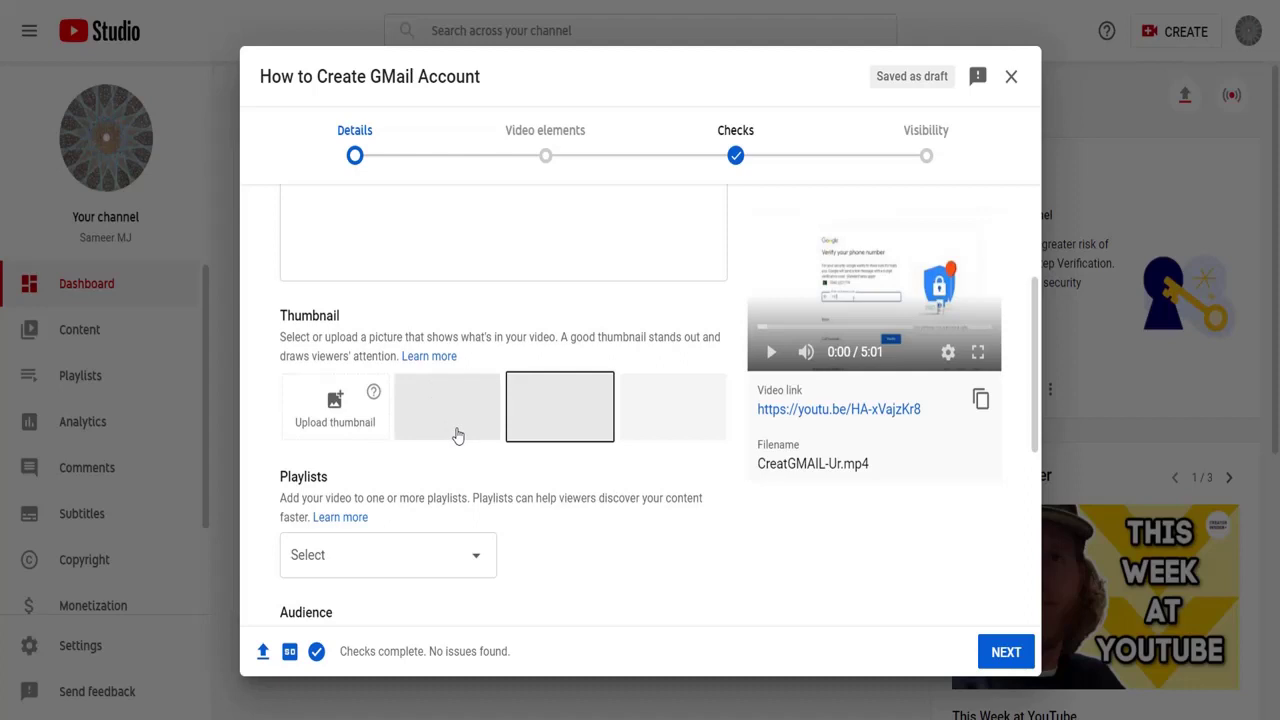
pyautogui.click(457, 434)
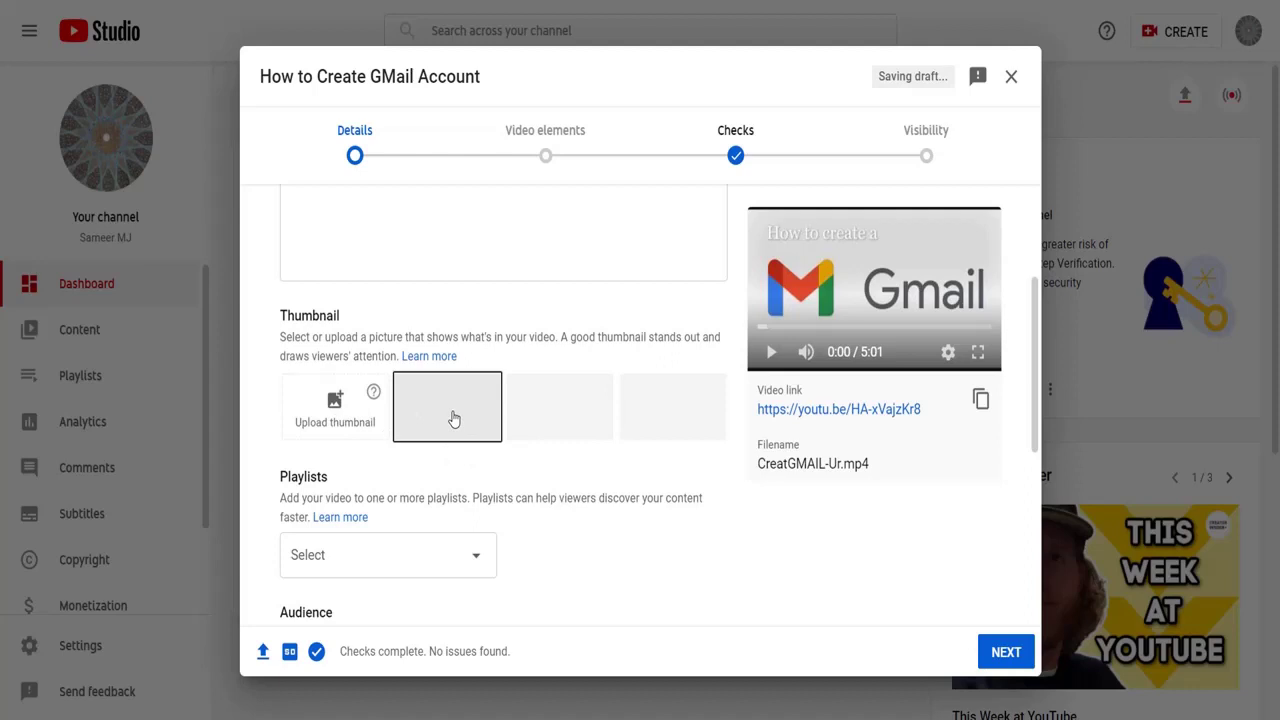
pyautogui.click(552, 406)
pyautogui.click(665, 405)
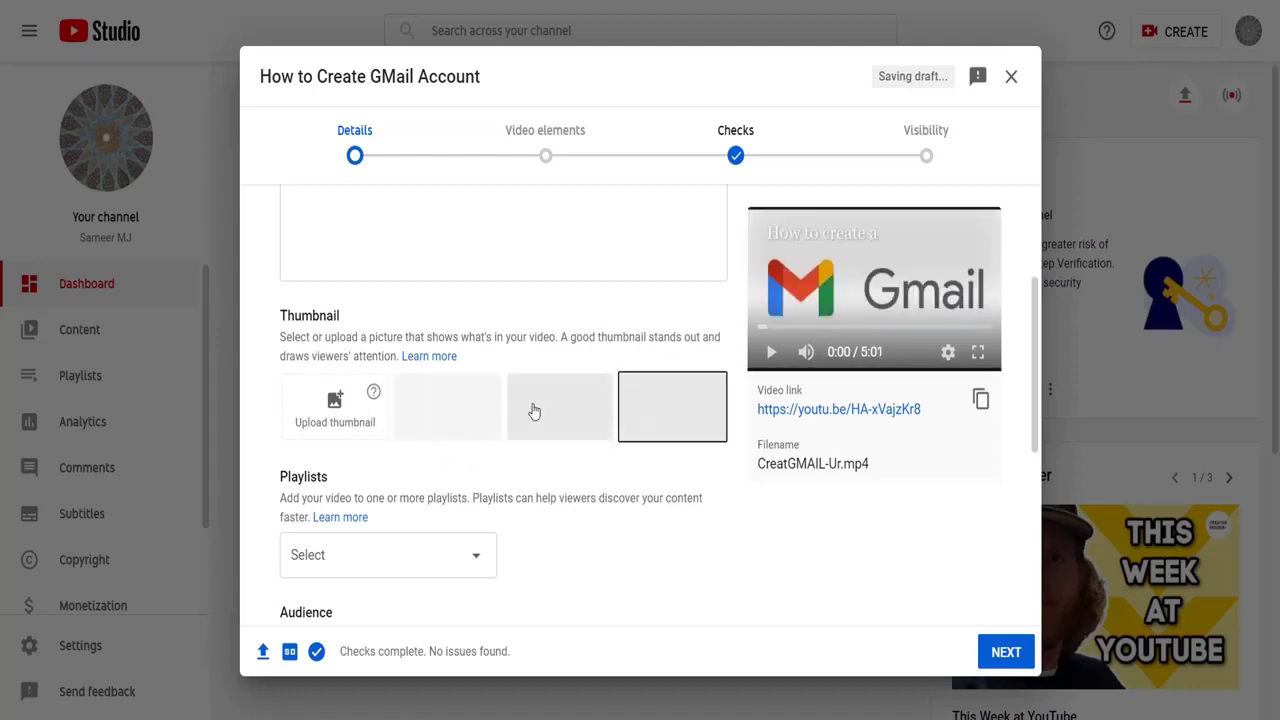
pyautogui.click(449, 412)
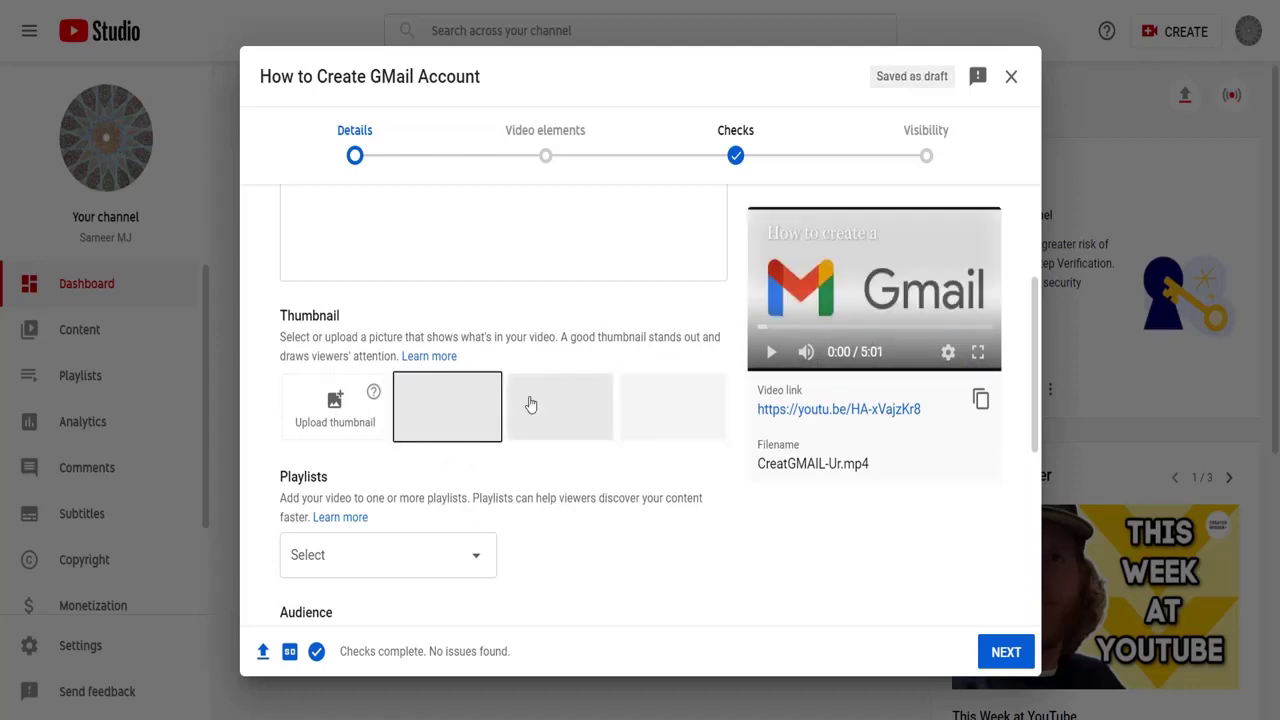
pyautogui.click(560, 403)
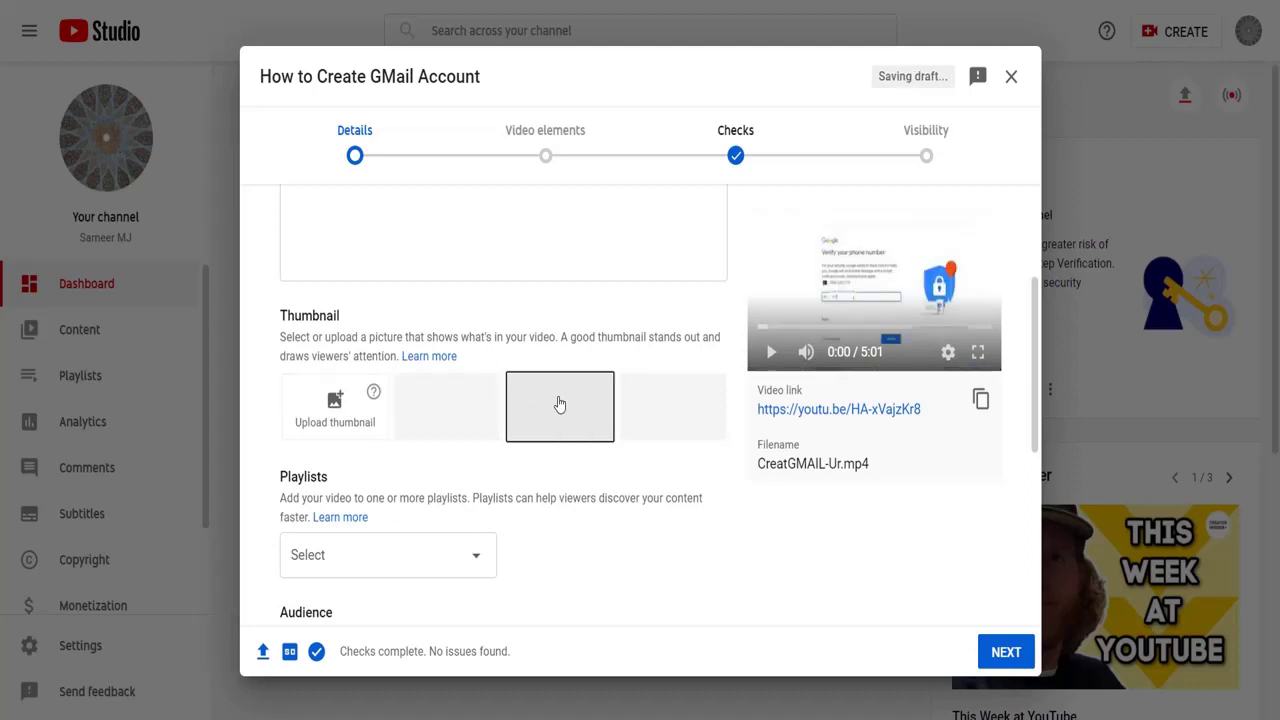
pyautogui.click(643, 395)
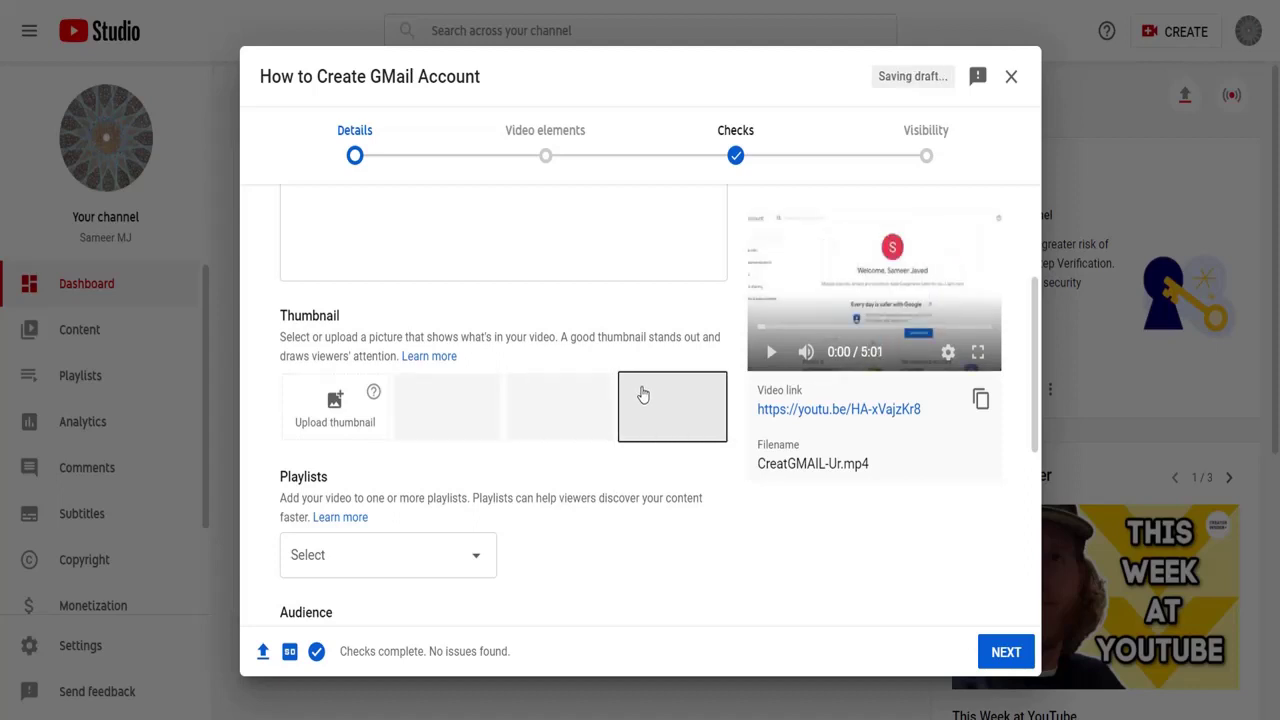
pyautogui.click(432, 413)
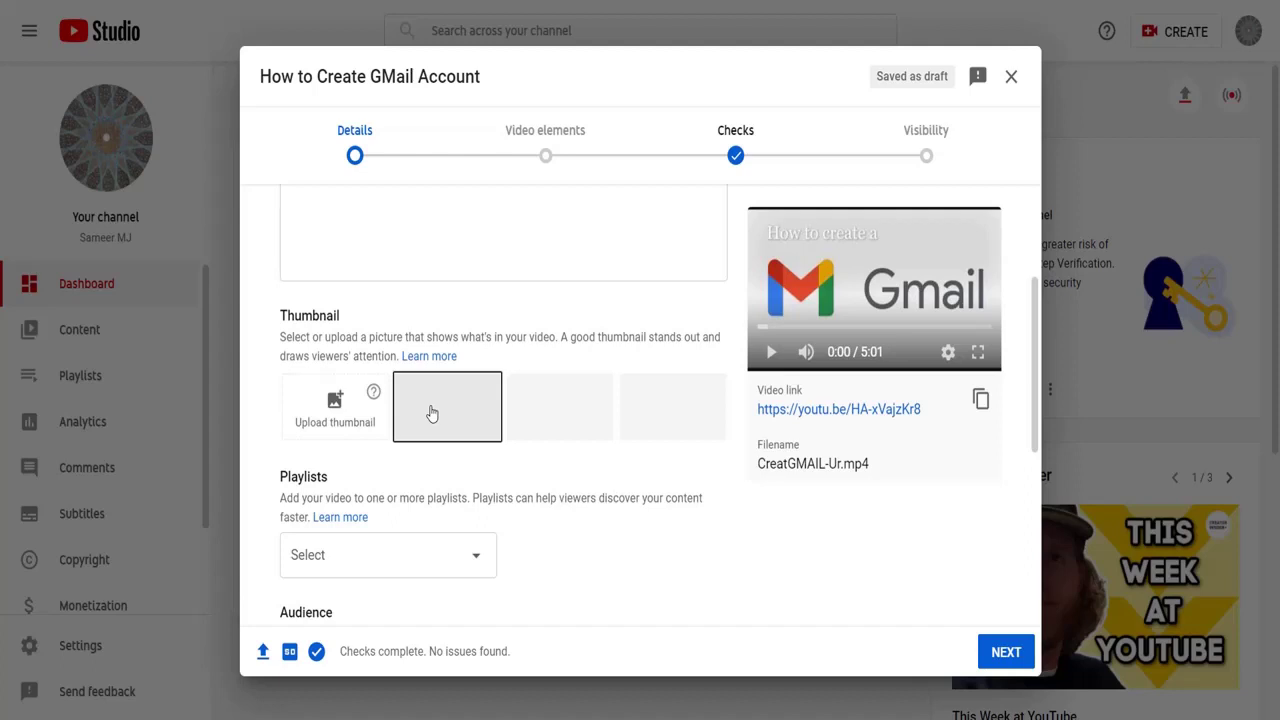
# Try to upload a custom thumbnail for the video
pyautogui.click(340, 410)
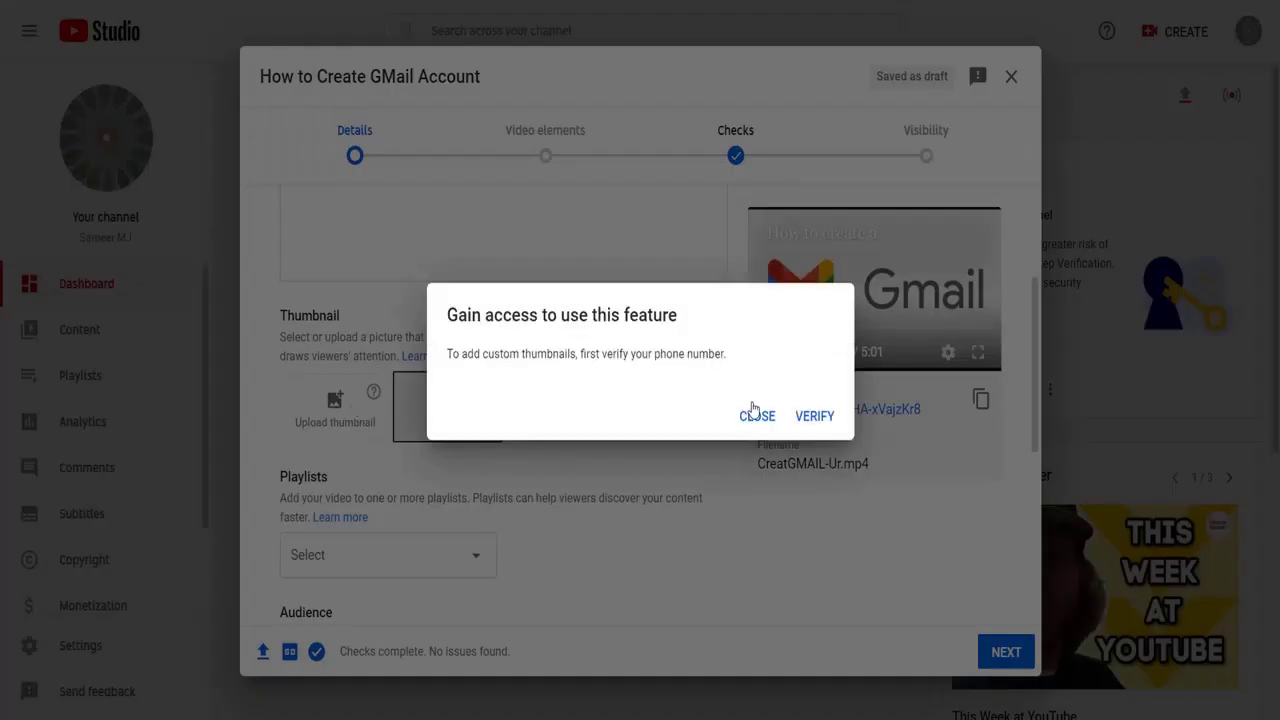
pyautogui.click(818, 418)
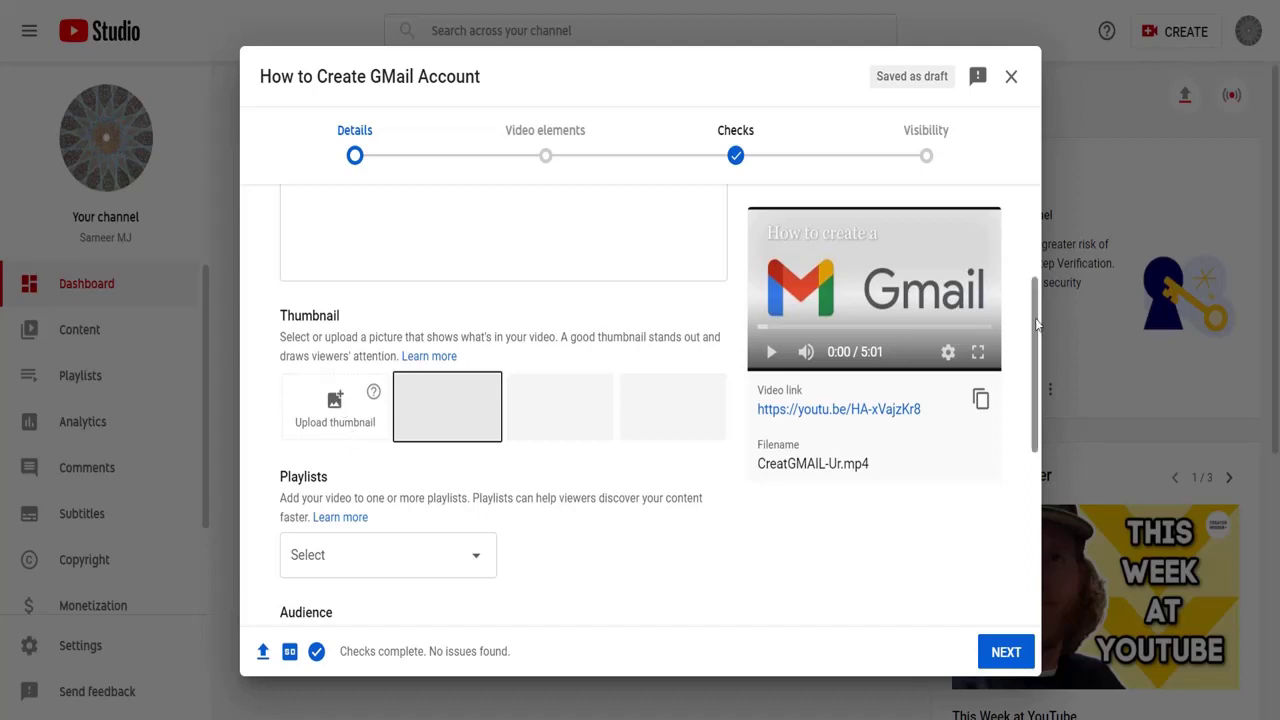
pyautogui.moveTo(1035, 318); pyautogui.dragTo(1036, 388)
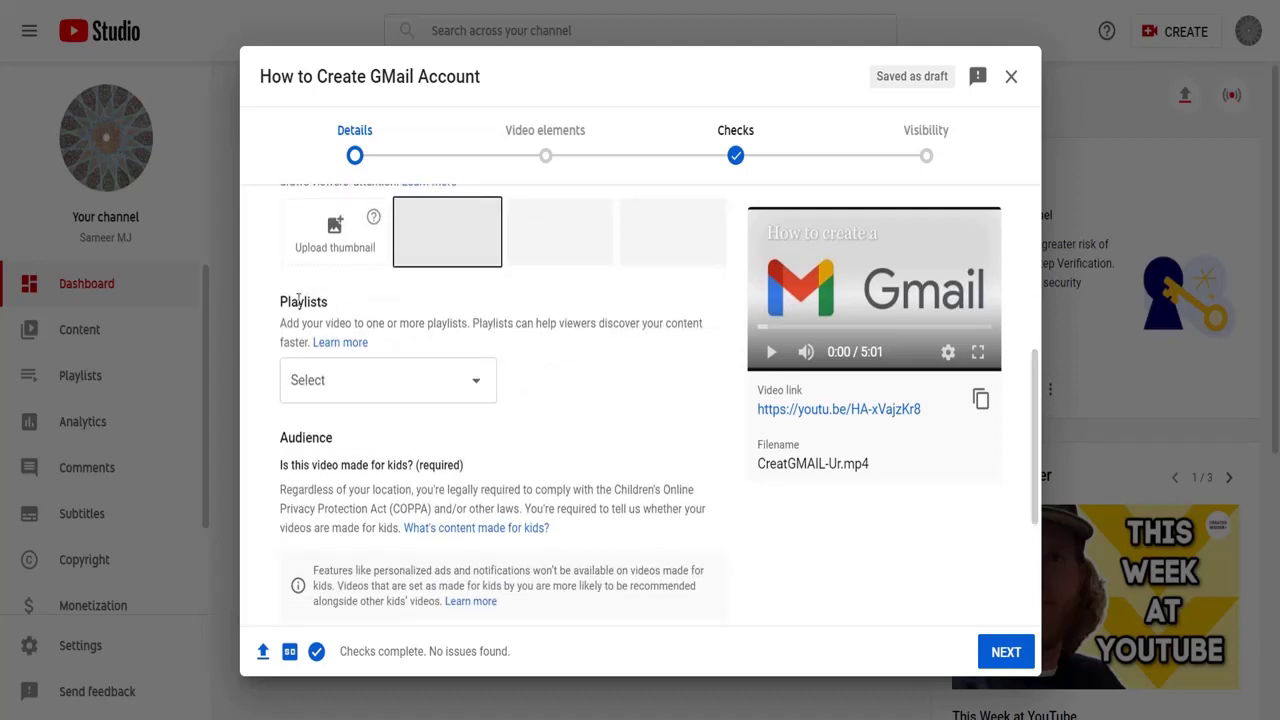
pyautogui.click(489, 389)
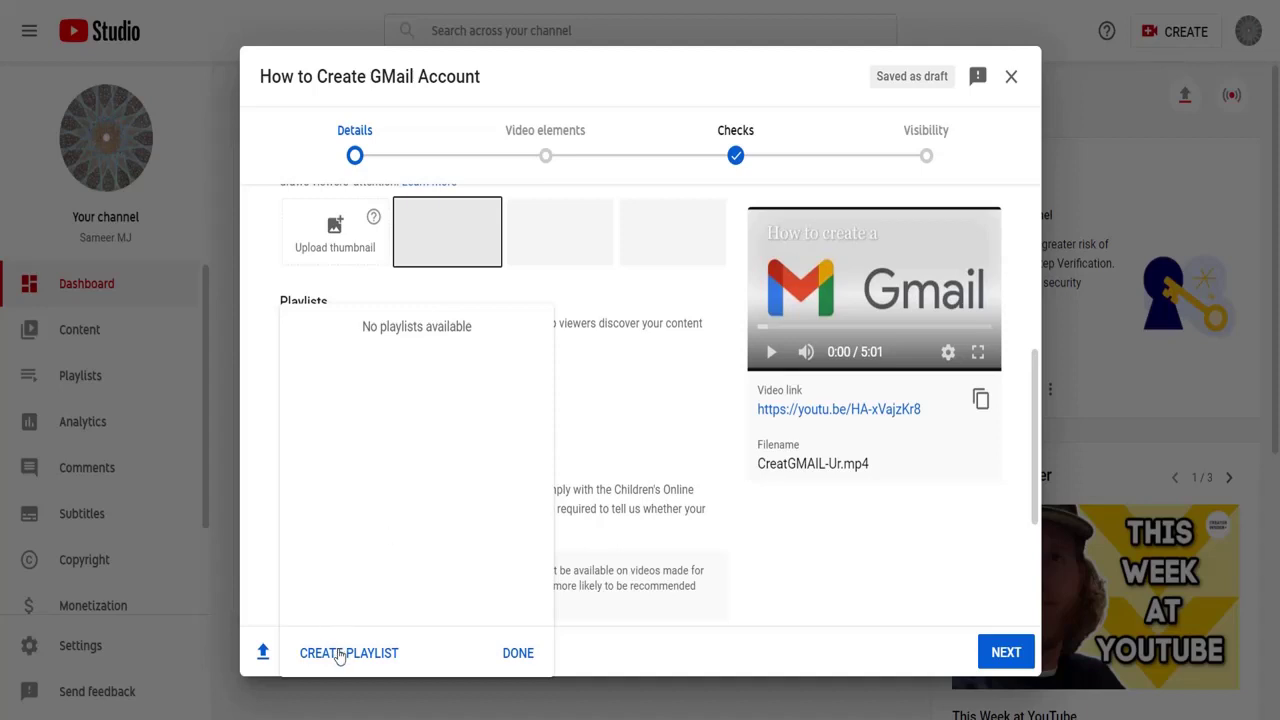
pyautogui.click(517, 656)
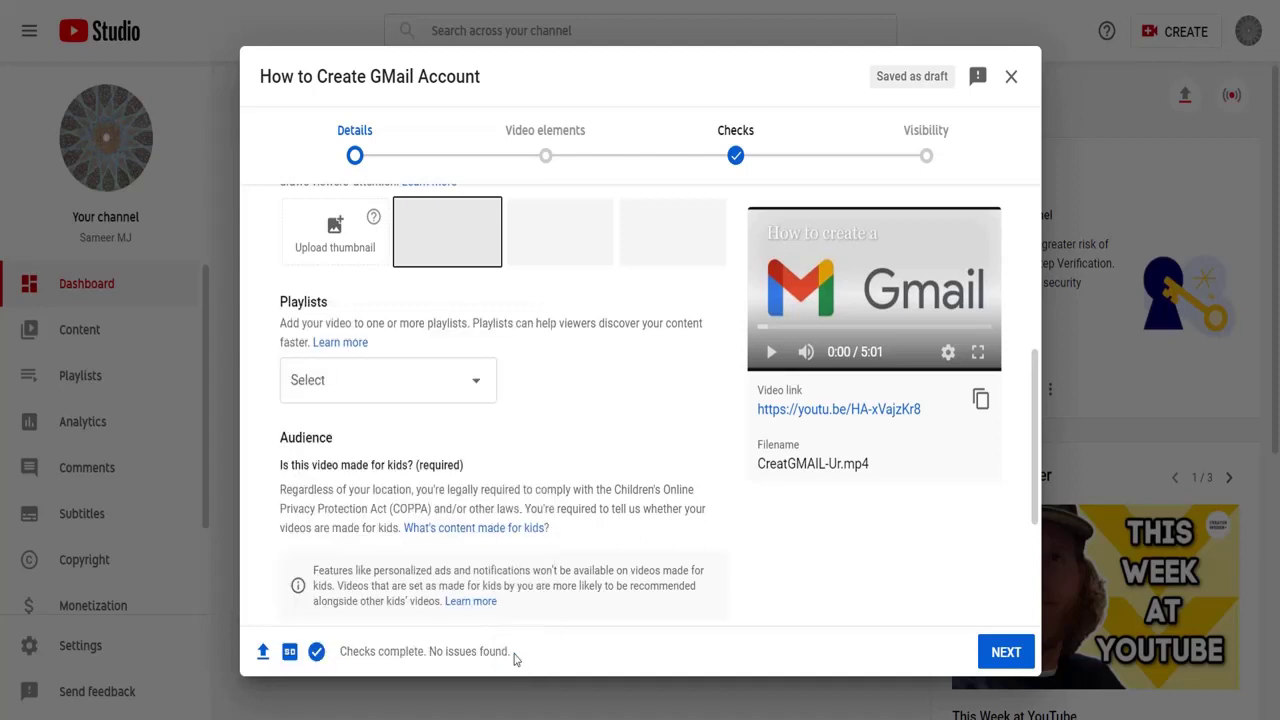
pyautogui.click(450, 399)
pyautogui.click(315, 660)
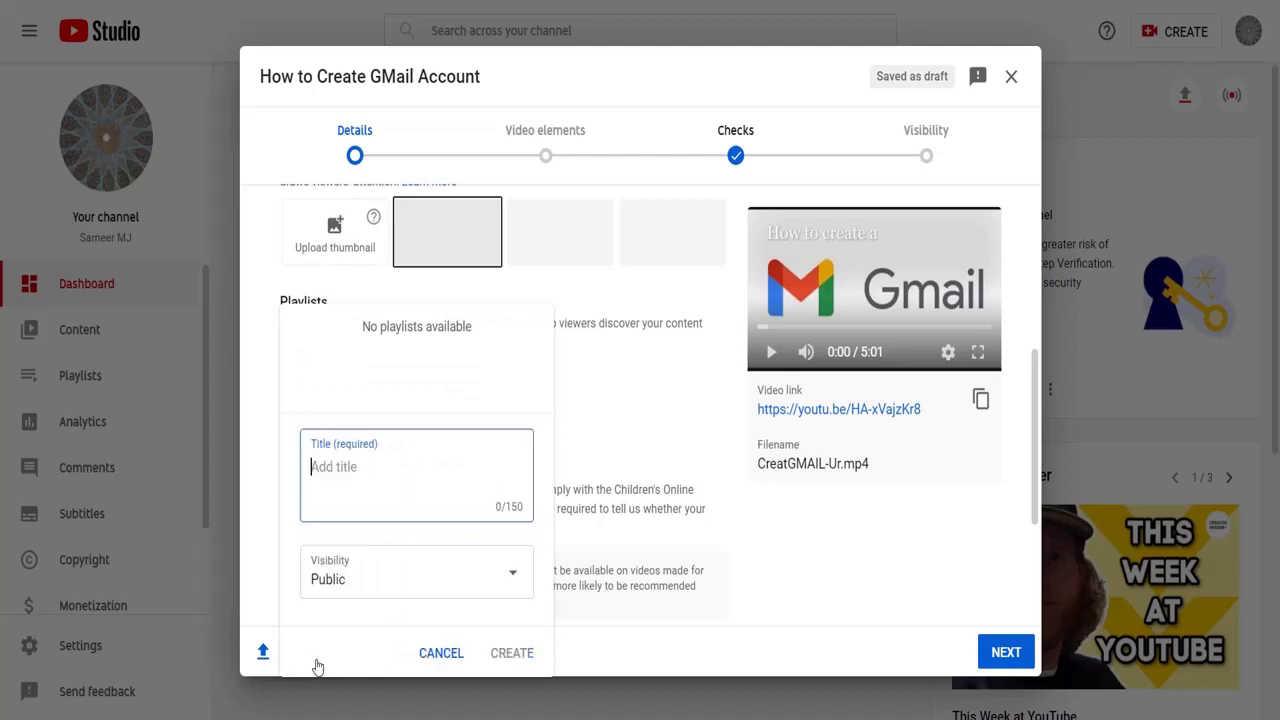
pyautogui.write('Gmail')
pyautogui.click(476, 581)
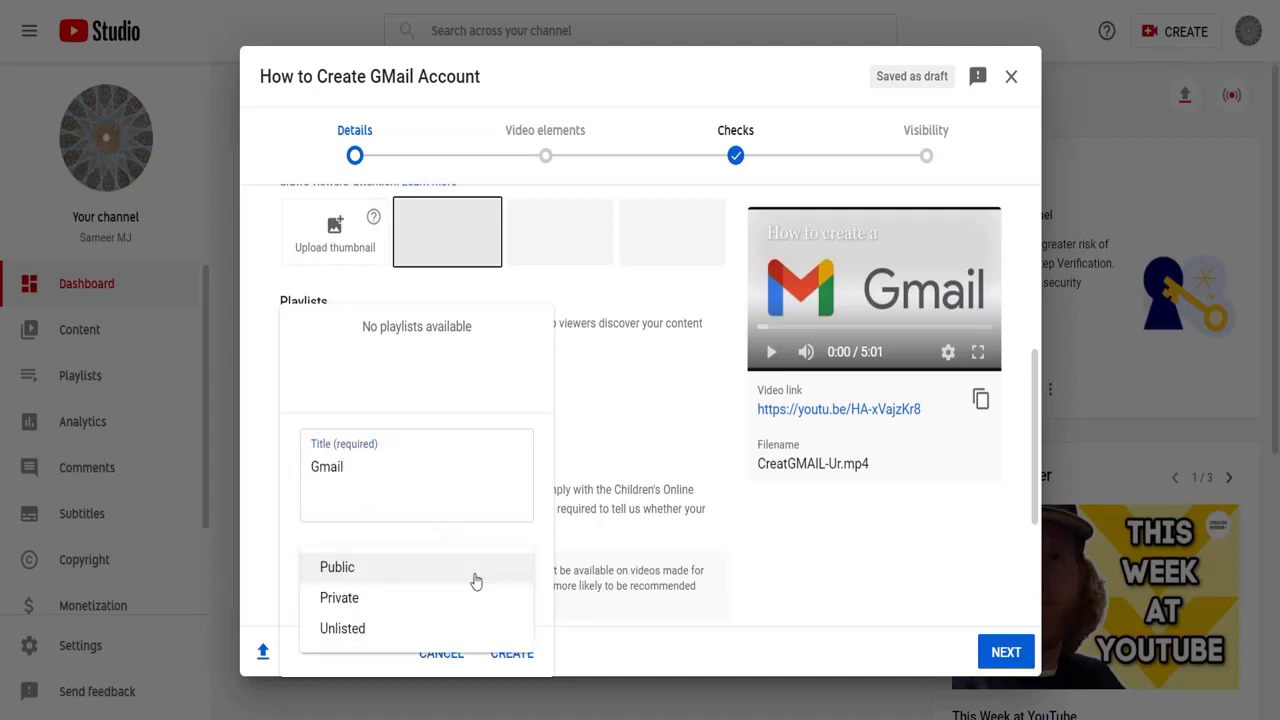
pyautogui.click(476, 578)
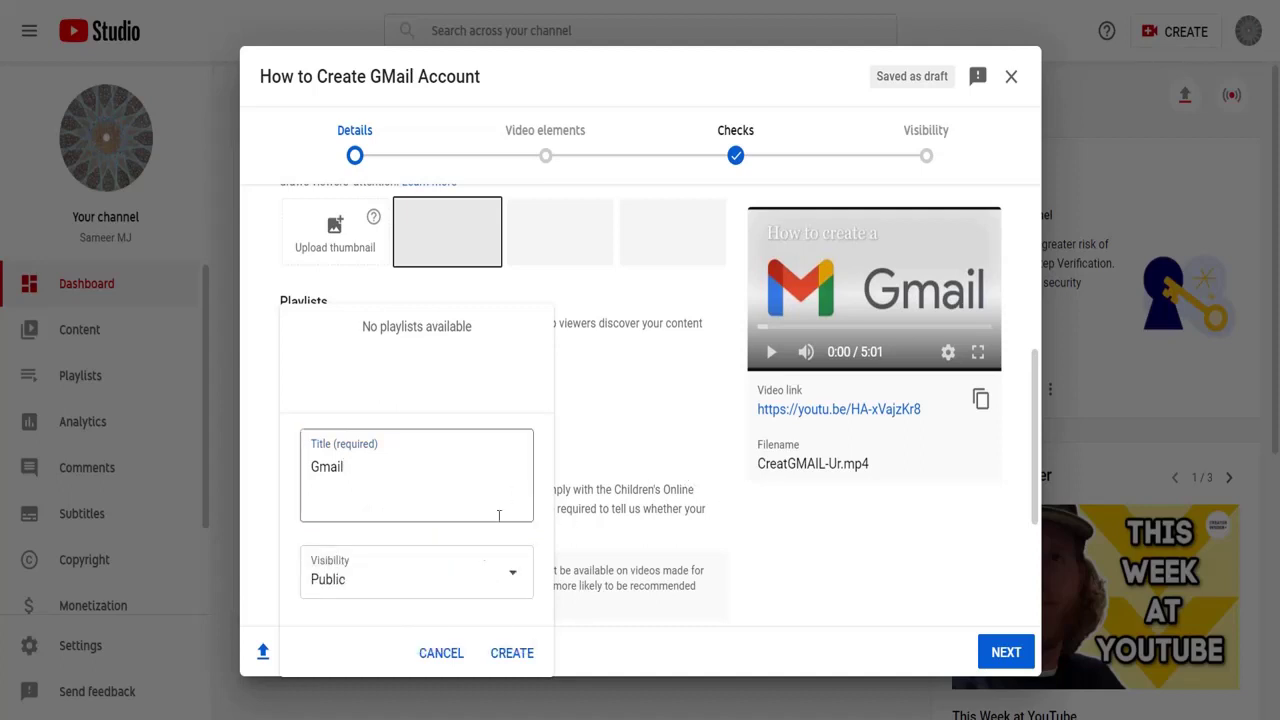
pyautogui.click(483, 583)
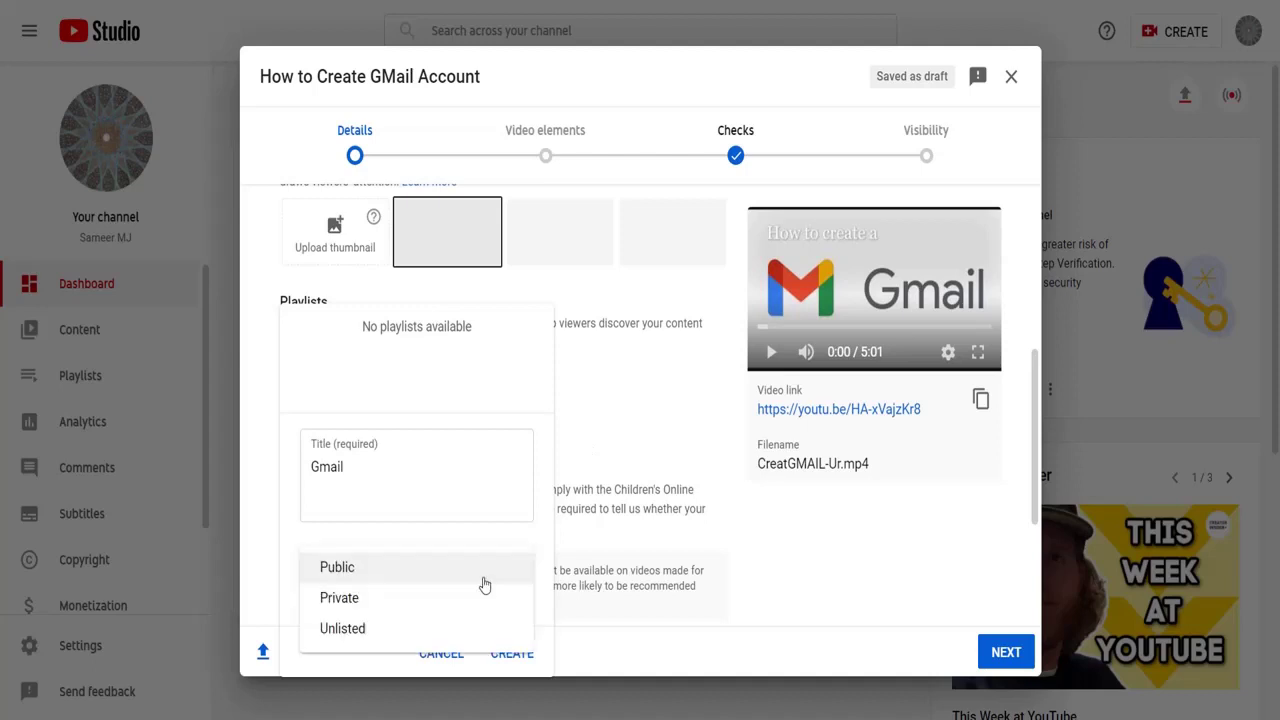
pyautogui.click(406, 599)
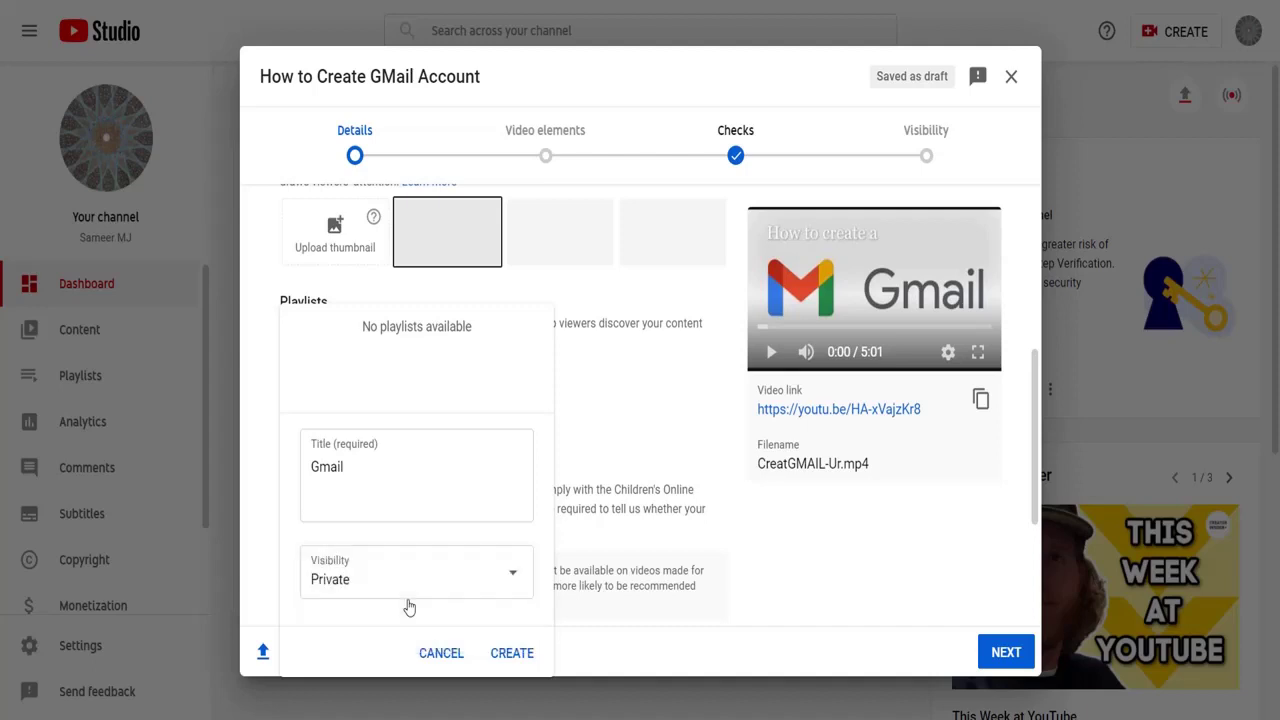
pyautogui.click(442, 589)
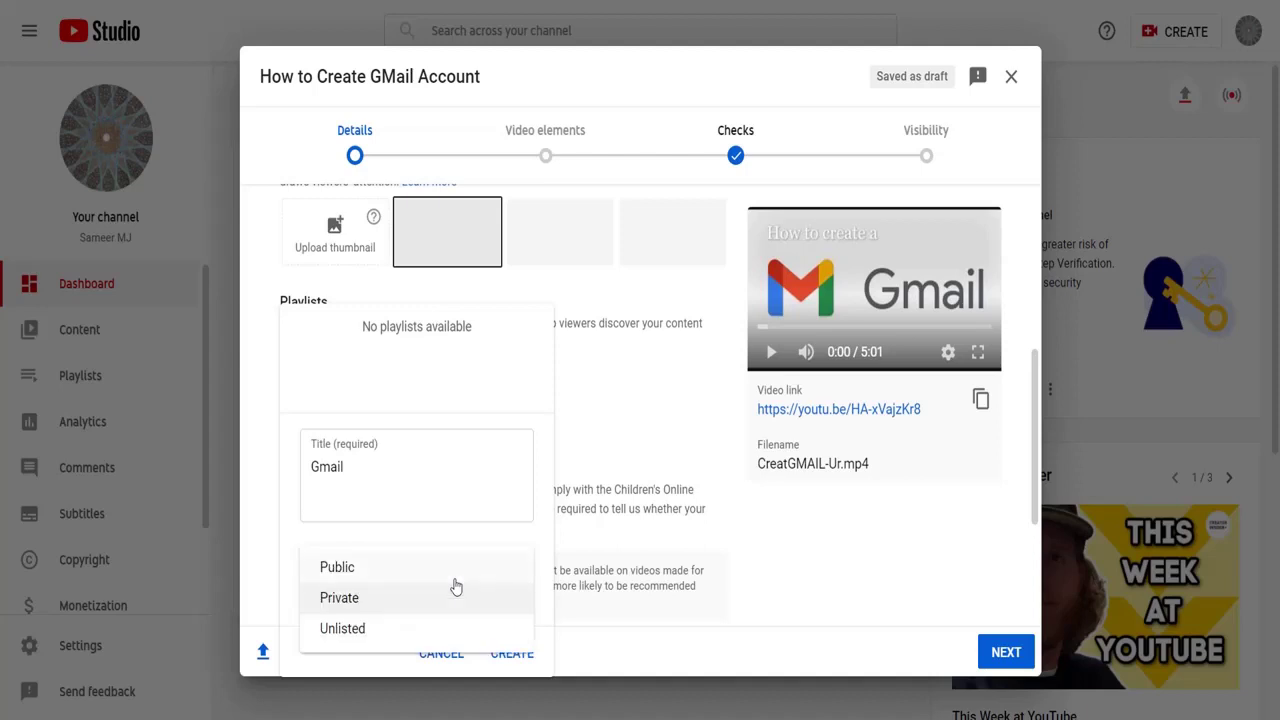
pyautogui.click(434, 637)
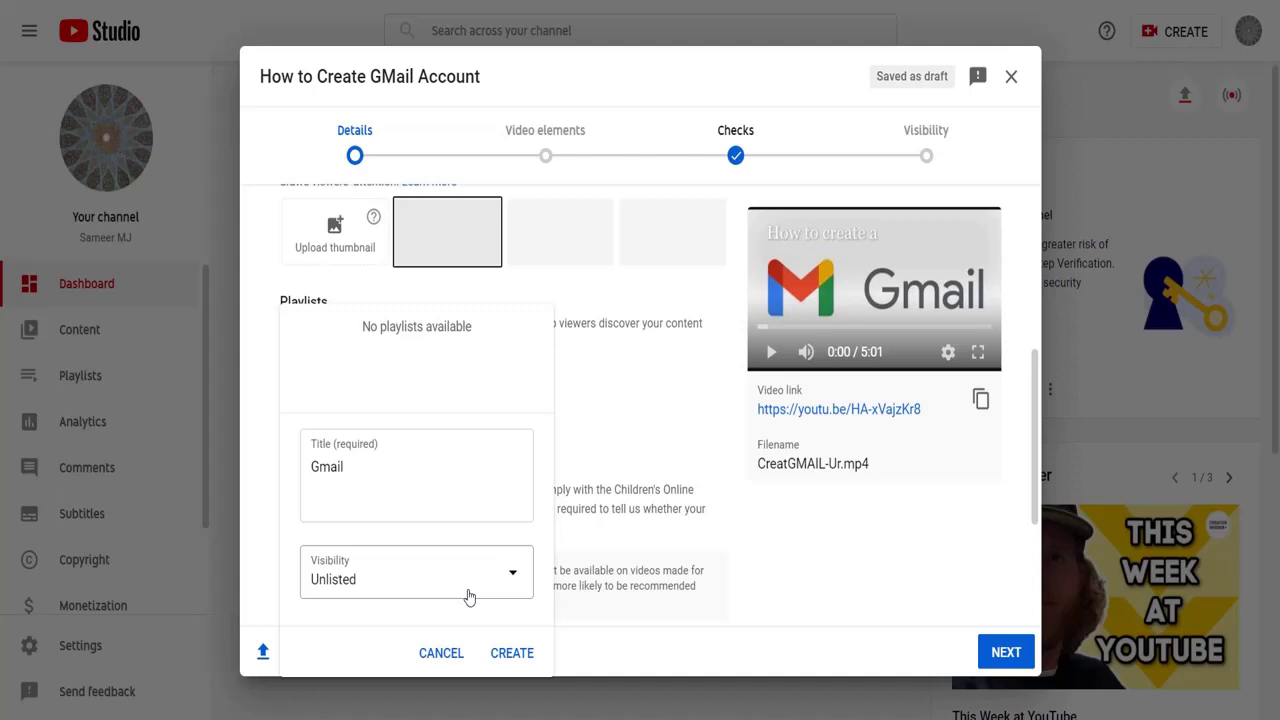
pyautogui.click(1036, 404)
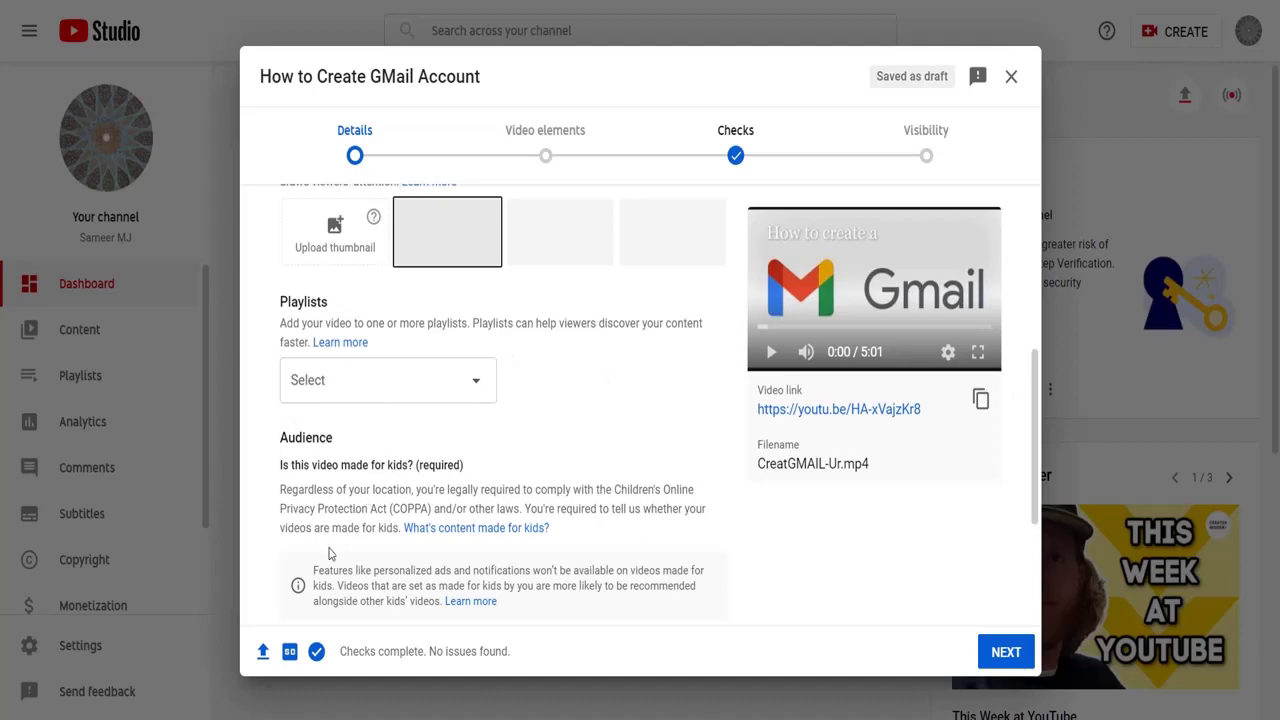
# Create an unlisted playlist titled "Gmail" and add the video to it
pyautogui.click(406, 391)
pyautogui.click(308, 648)
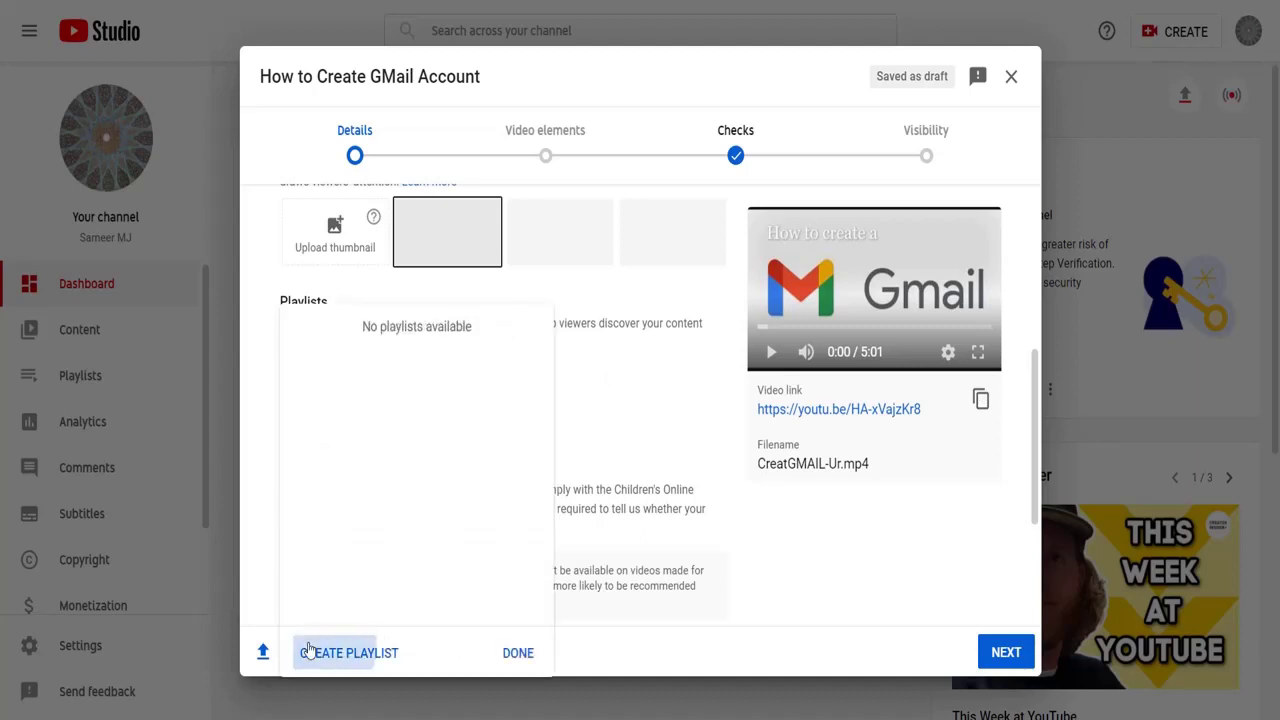
pyautogui.write('Gmail')
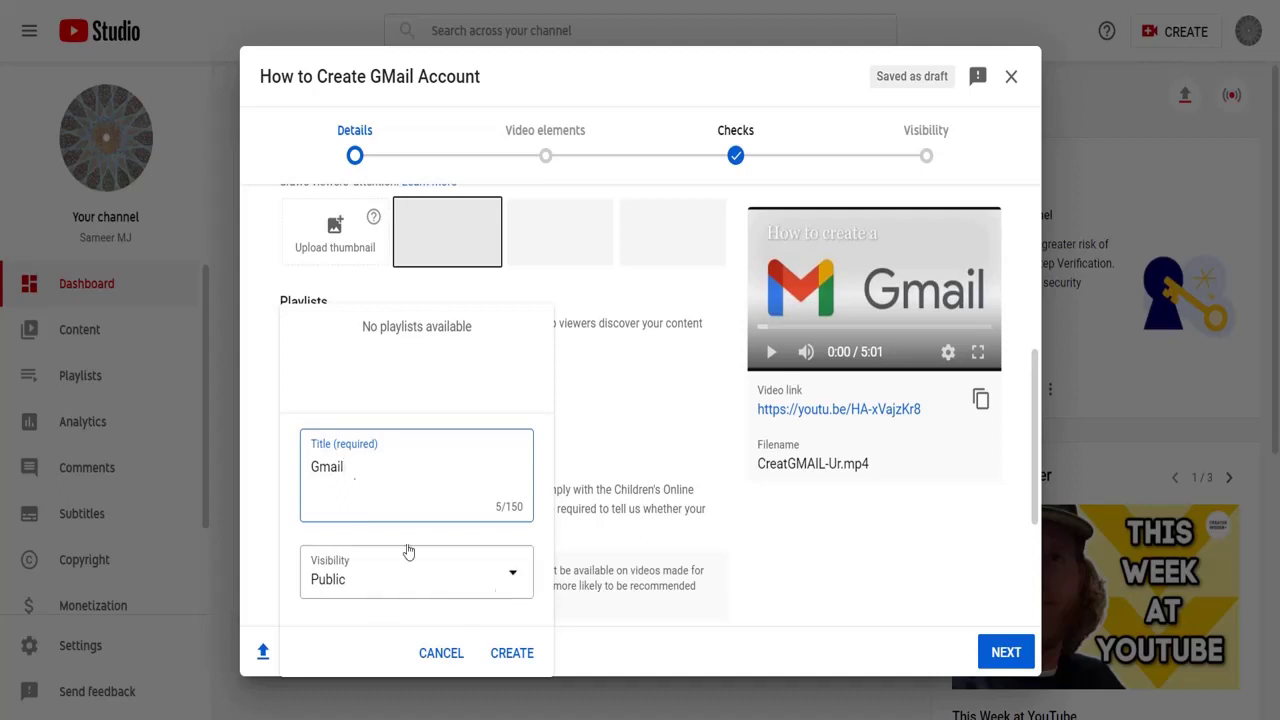
pyautogui.click(511, 584)
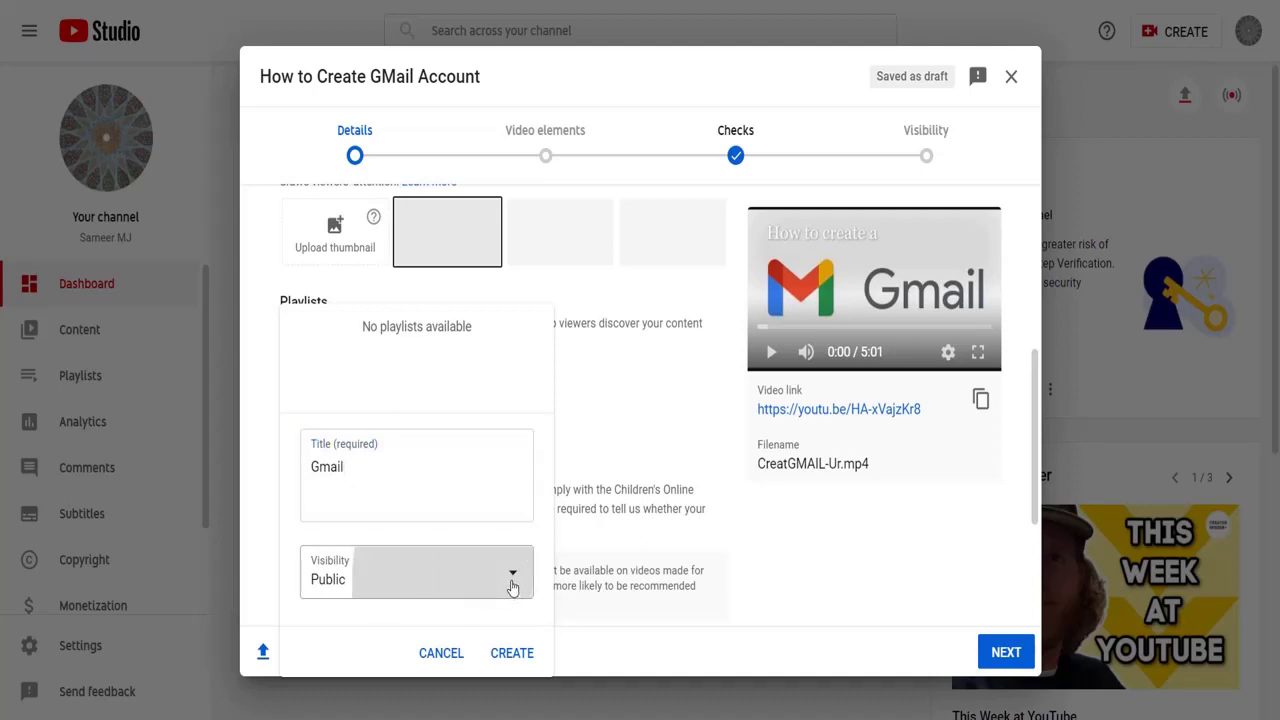
pyautogui.click(380, 630)
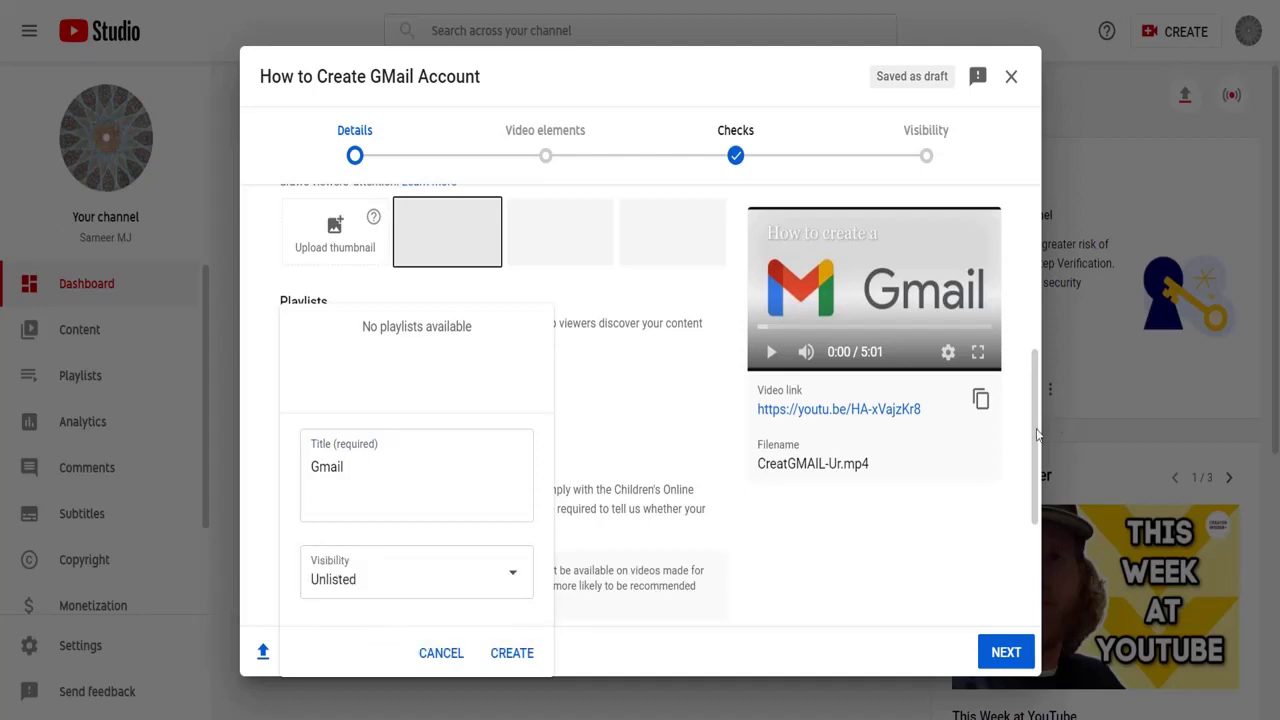
pyautogui.click(508, 660)
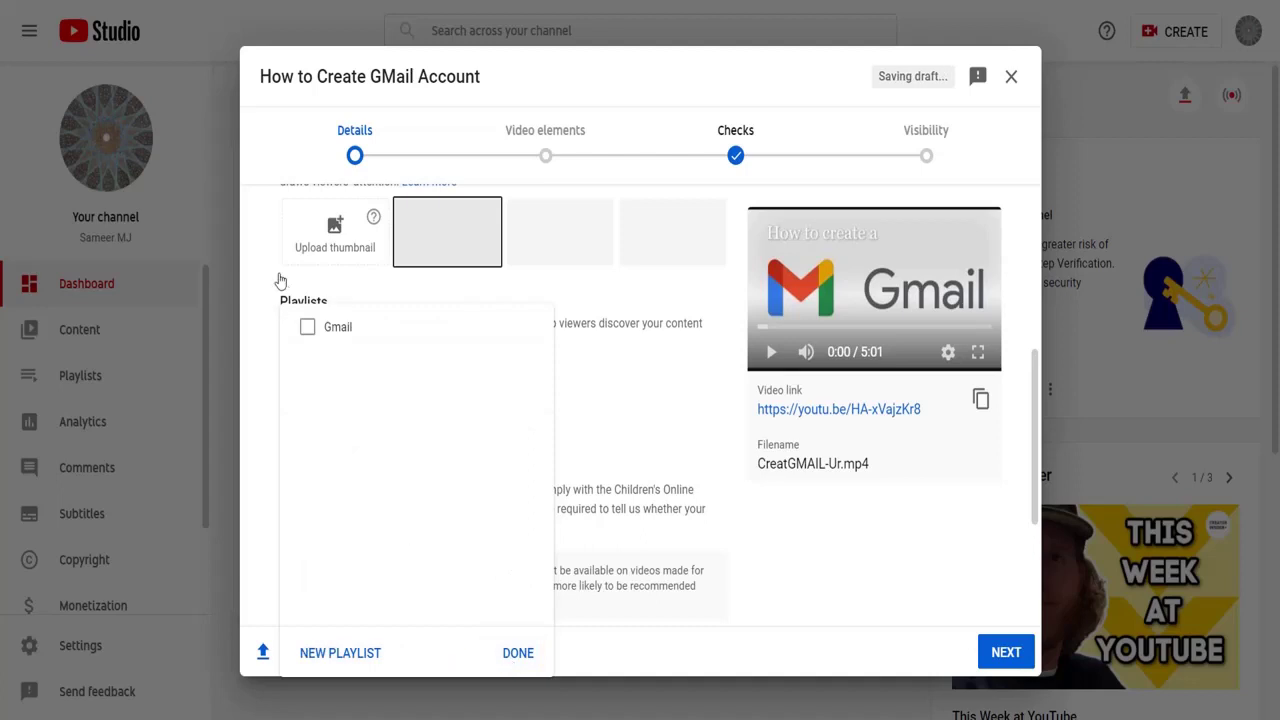
pyautogui.click(307, 328)
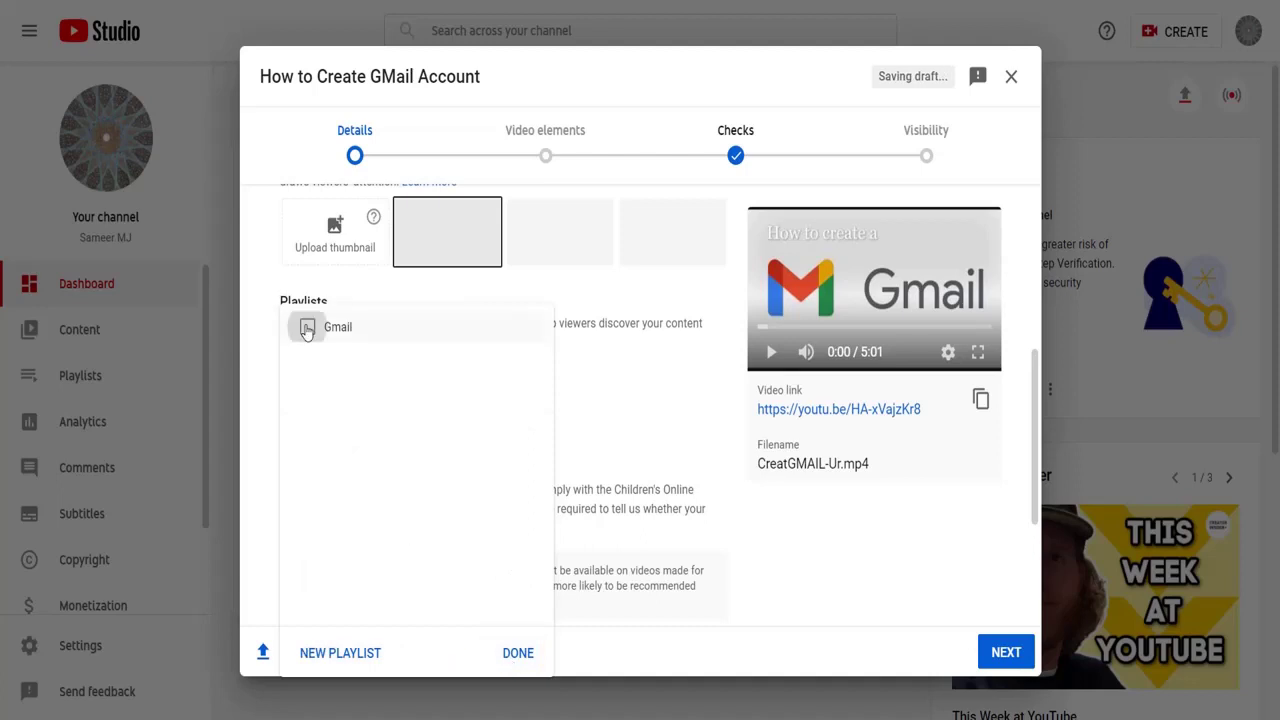
pyautogui.click(530, 654)
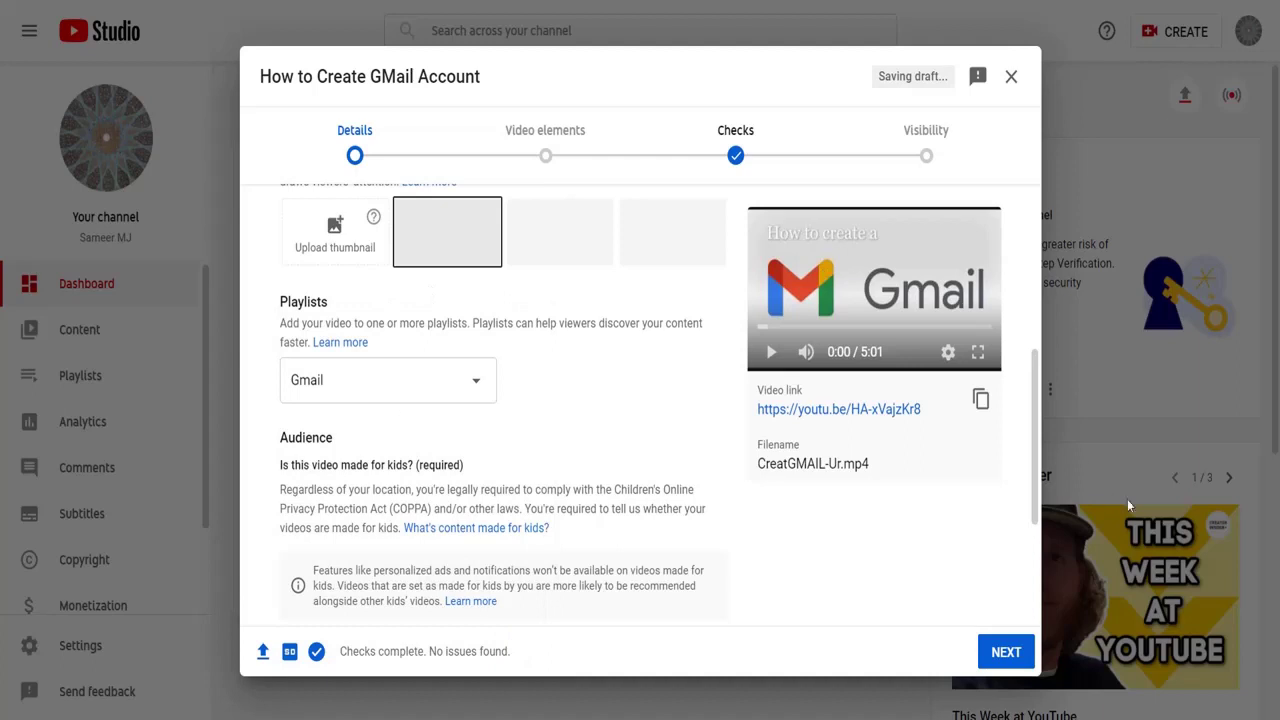
# Expand the age restriction options and mark the video as not made for kids
pyautogui.moveTo(1036, 445); pyautogui.dragTo(1036, 538)
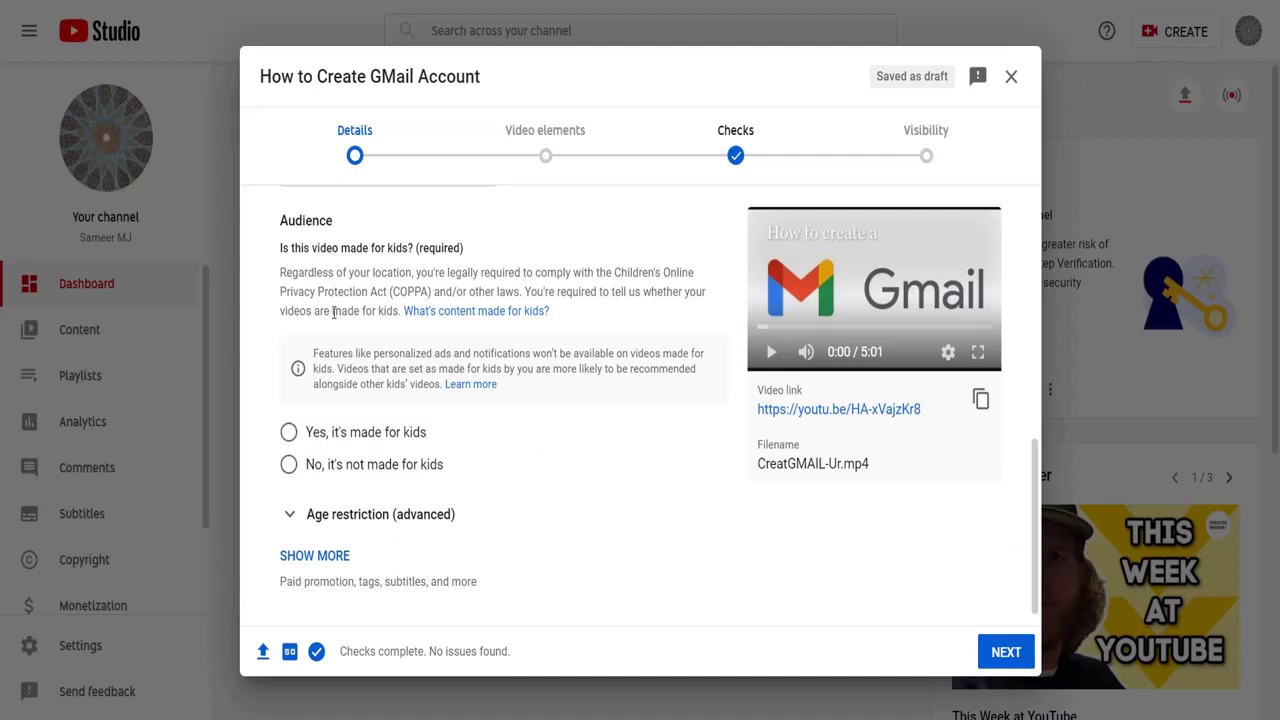
pyautogui.click(298, 516)
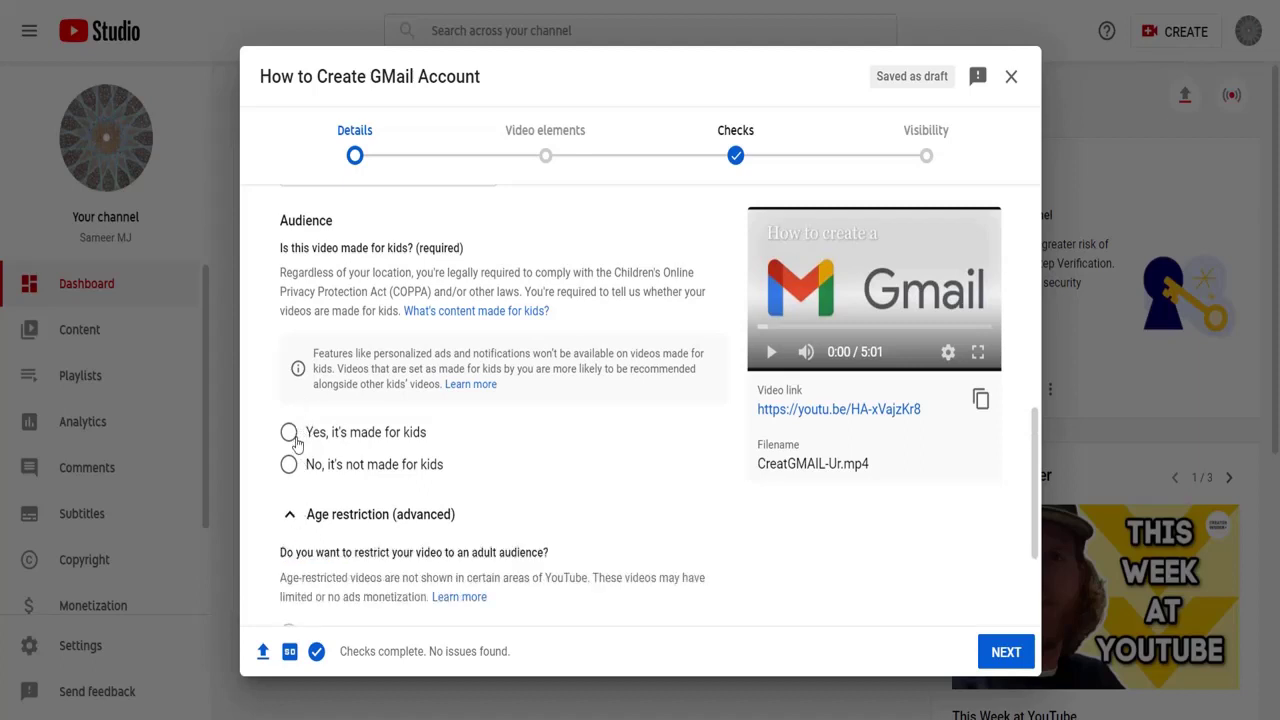
pyautogui.click(287, 465)
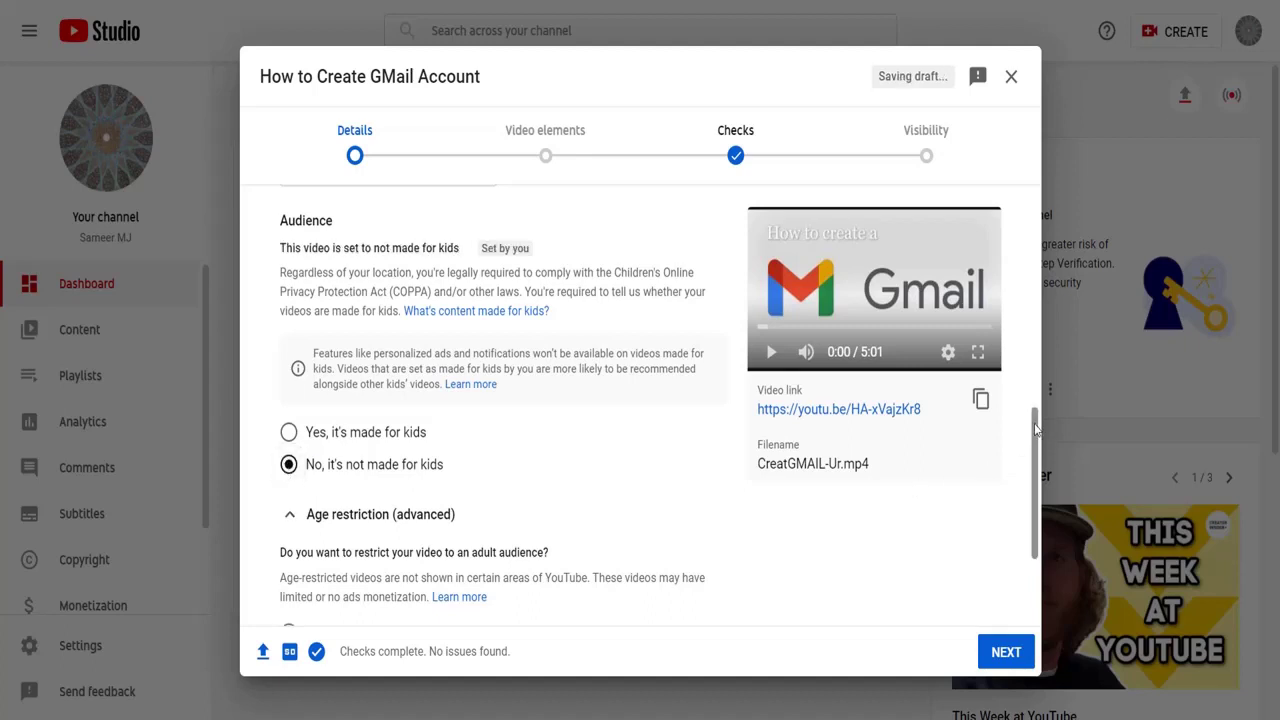
pyautogui.moveTo(1036, 428); pyautogui.dragTo(1038, 513)
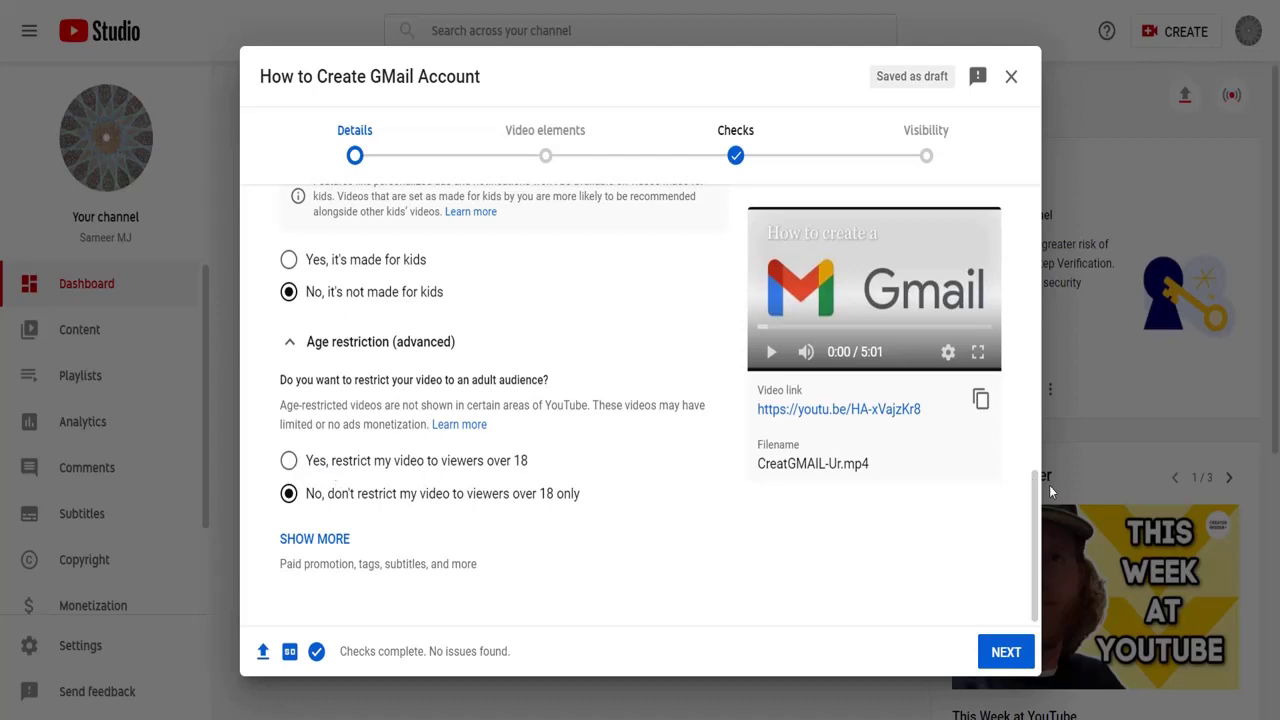
# Reveal the additional video details and add the tag "Gmail"
pyautogui.click(324, 545)
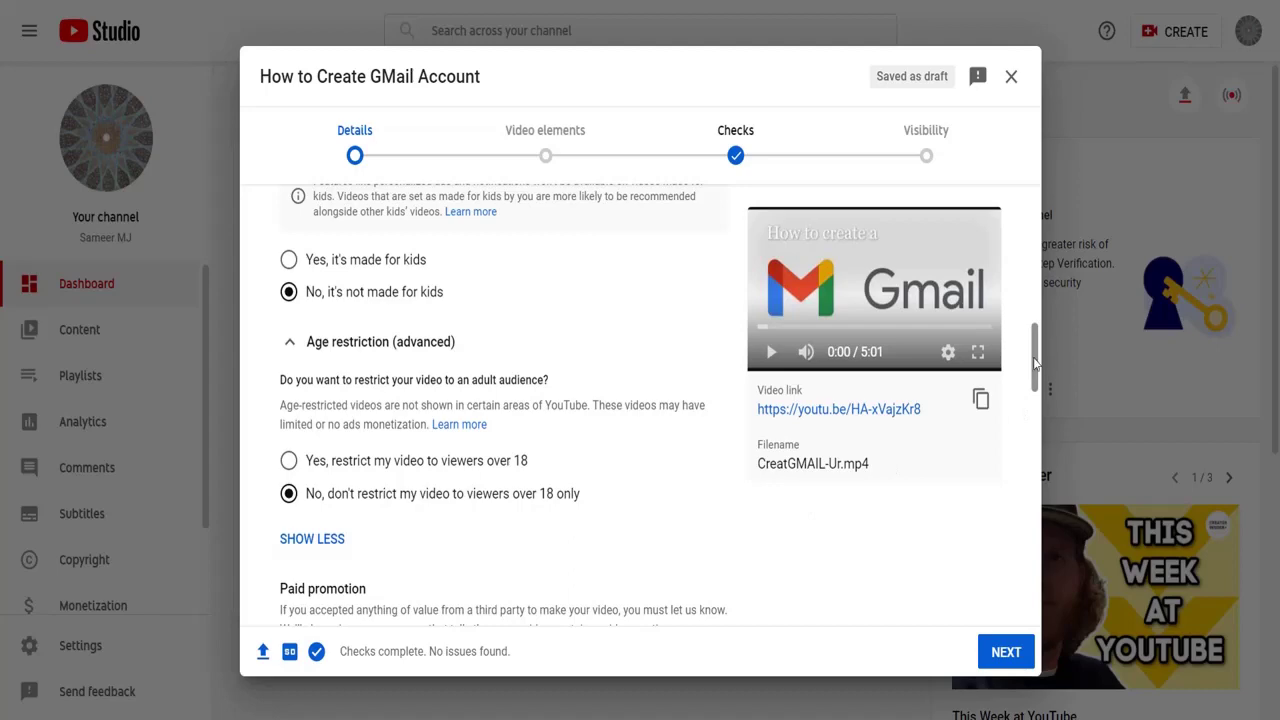
pyautogui.moveTo(1035, 365); pyautogui.dragTo(1052, 405)
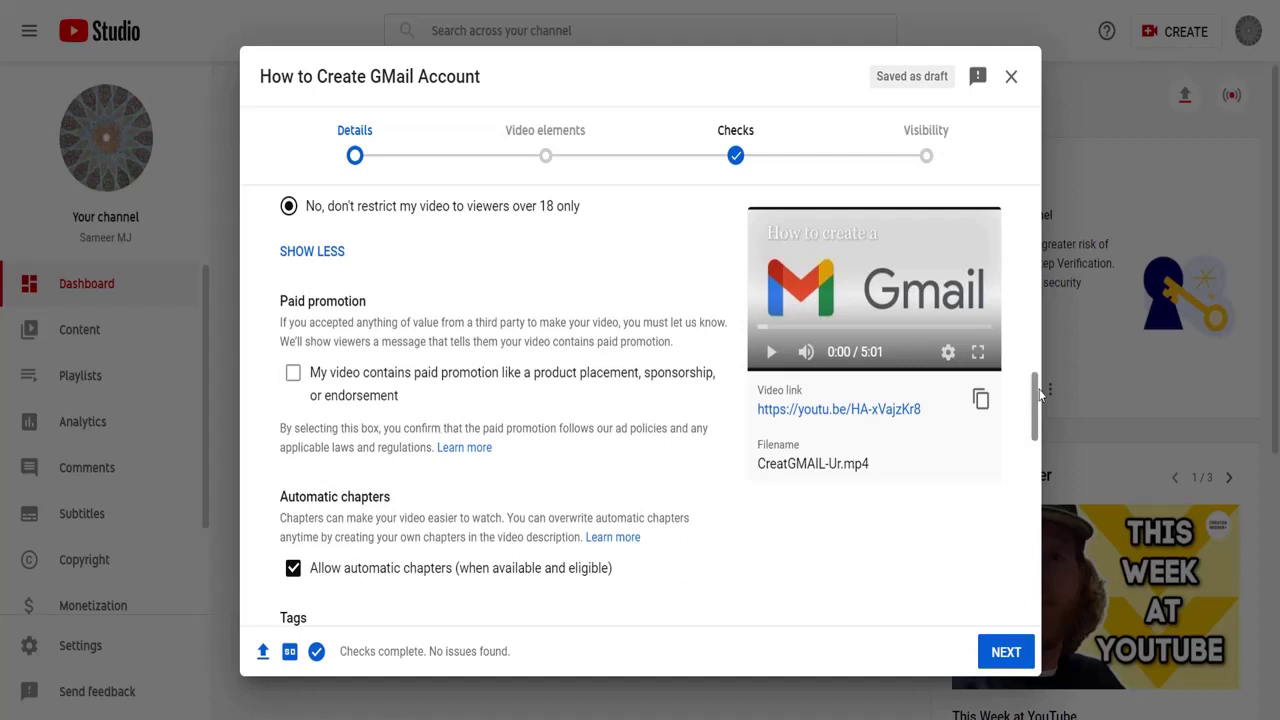
pyautogui.moveTo(1035, 395); pyautogui.dragTo(1042, 441)
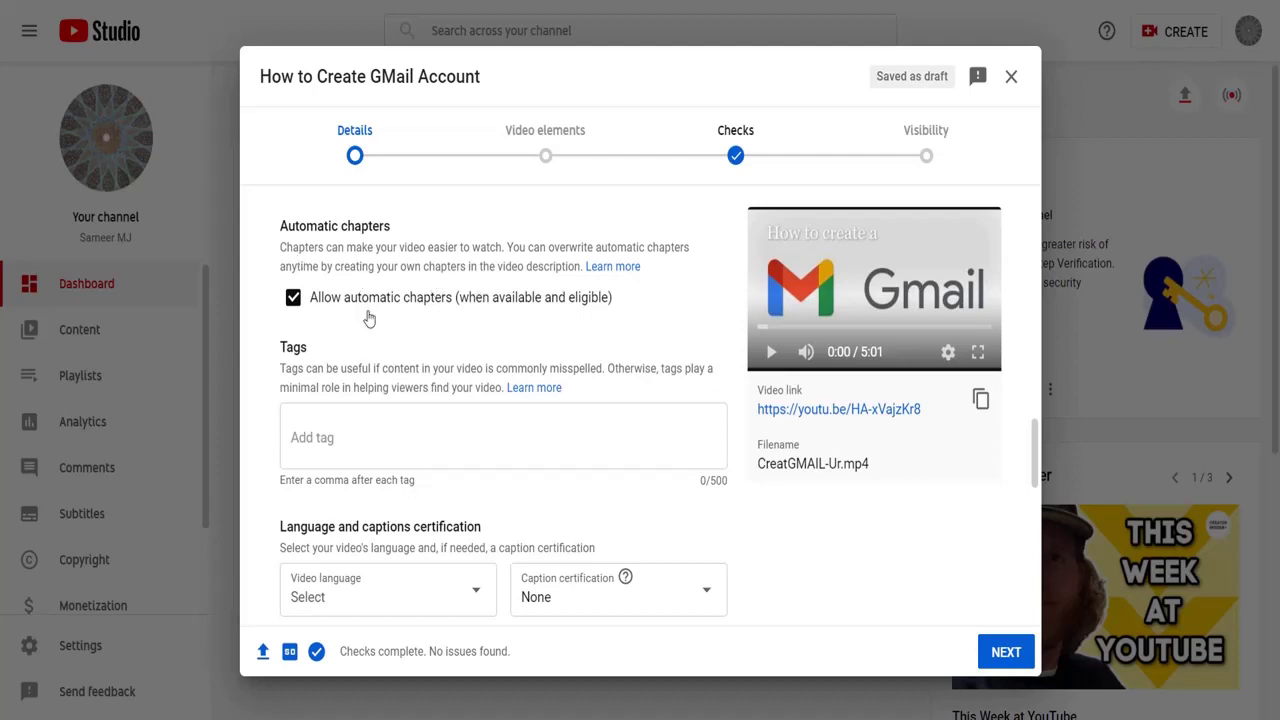
pyautogui.click(444, 437)
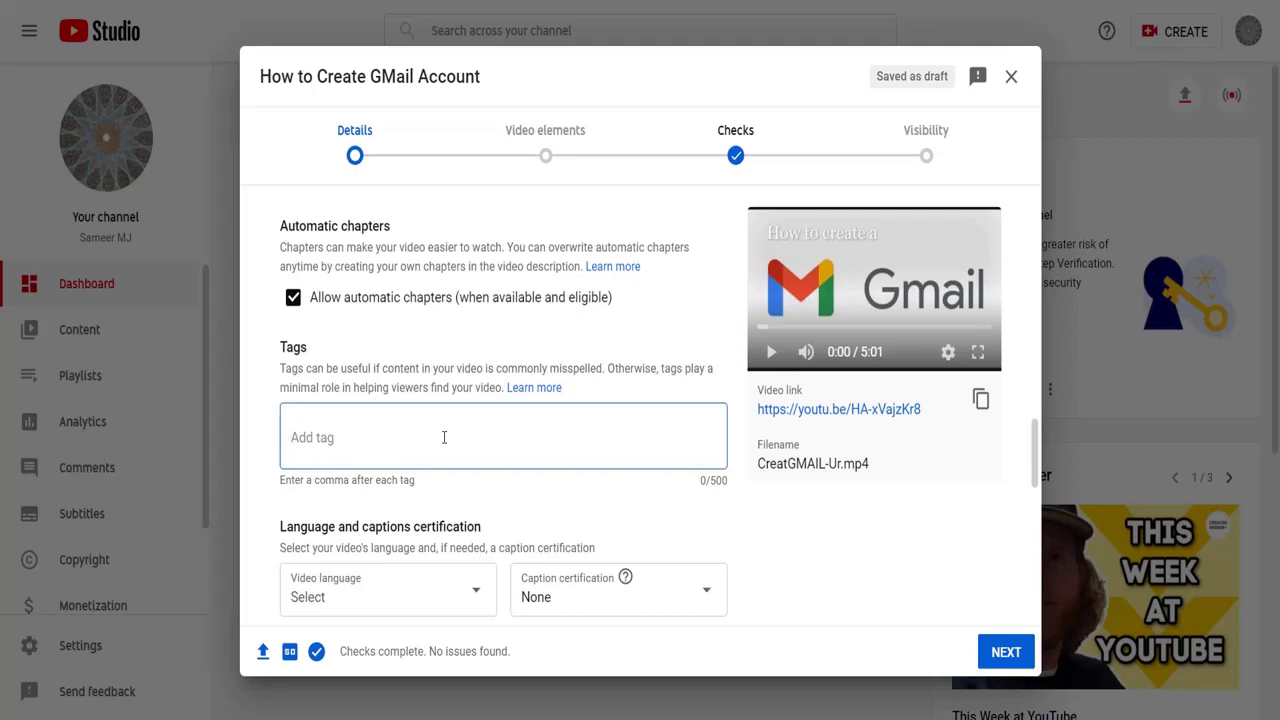
pyautogui.write('Gmail,')
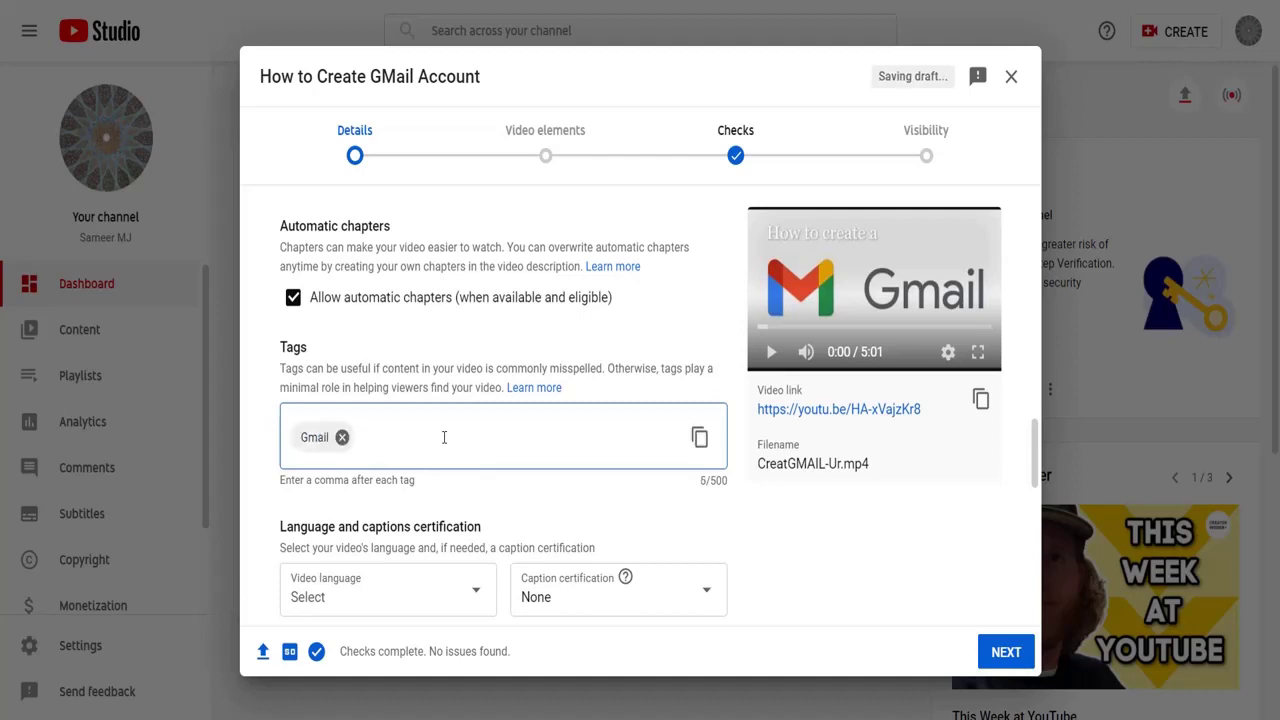
# Set the video language to Urdu
pyautogui.click(1037, 435)
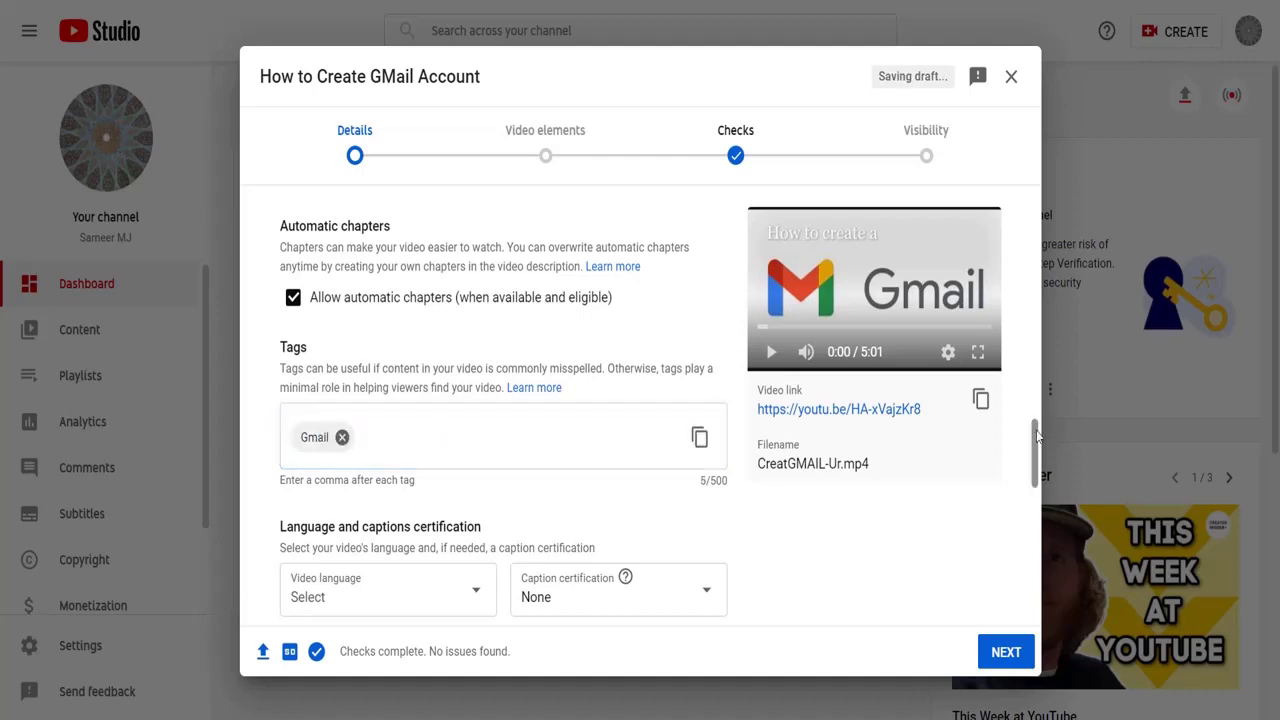
pyautogui.scroll(-2, 1037, 435)
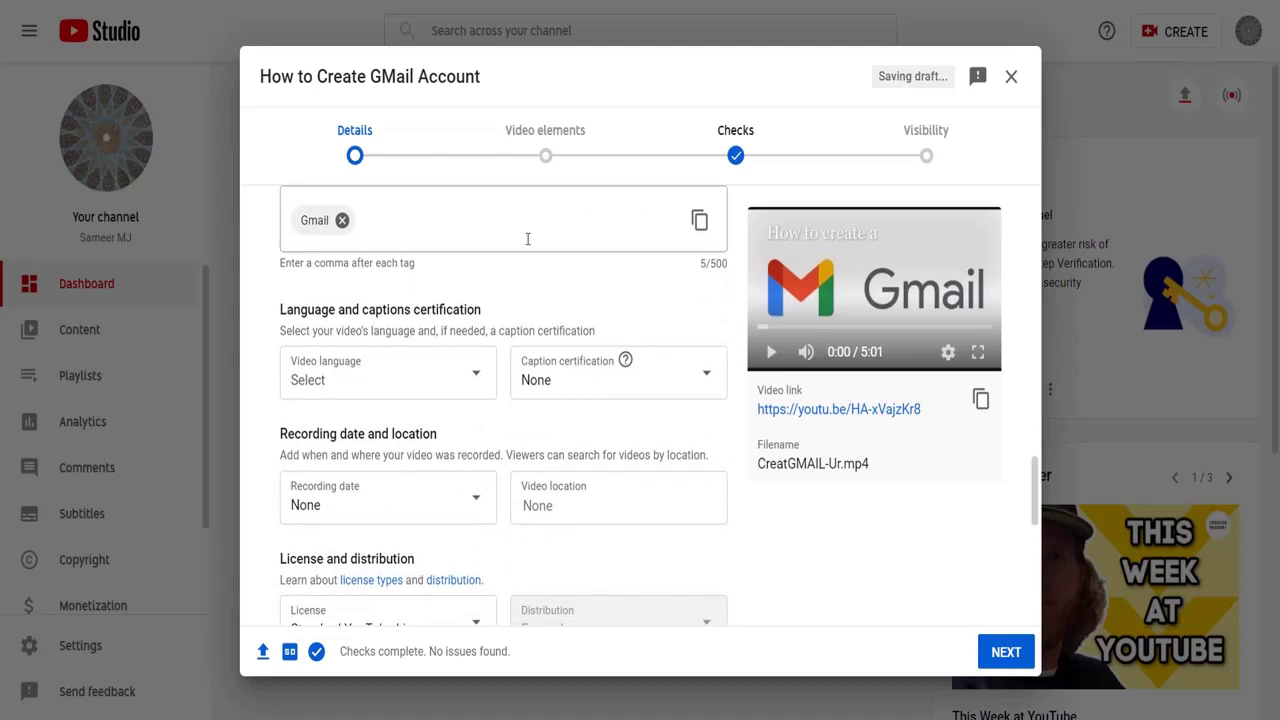
pyautogui.click(478, 386)
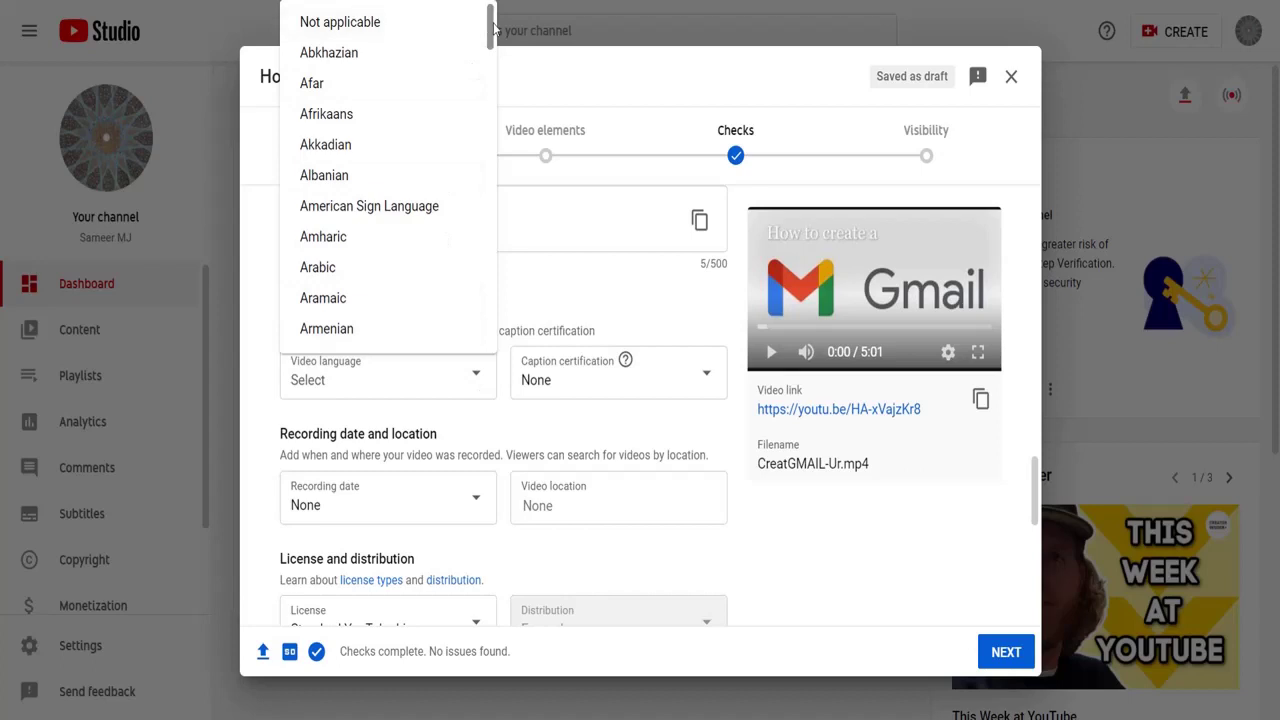
pyautogui.moveTo(489, 30); pyautogui.dragTo(502, 314)
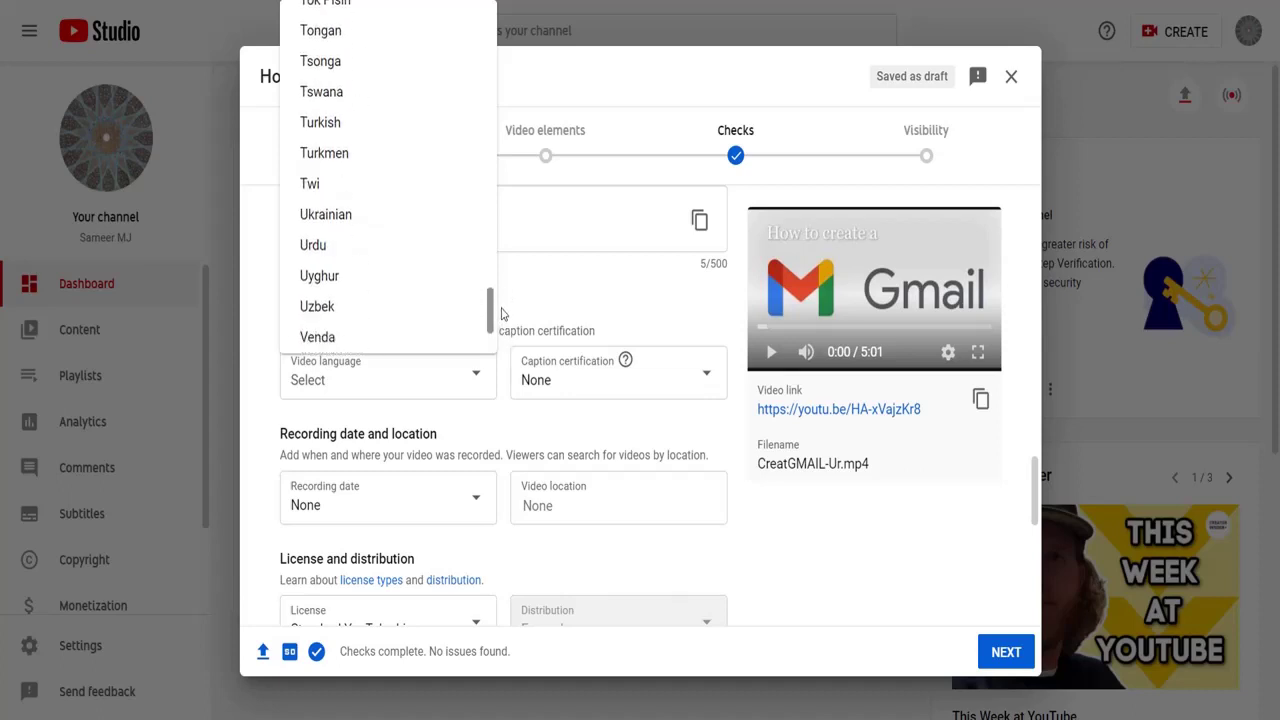
pyautogui.click(312, 250)
# Set the caption certification to "This content has never aired on television in the U.S." and the recording date to Aug 8, 2021
pyautogui.click(603, 400)
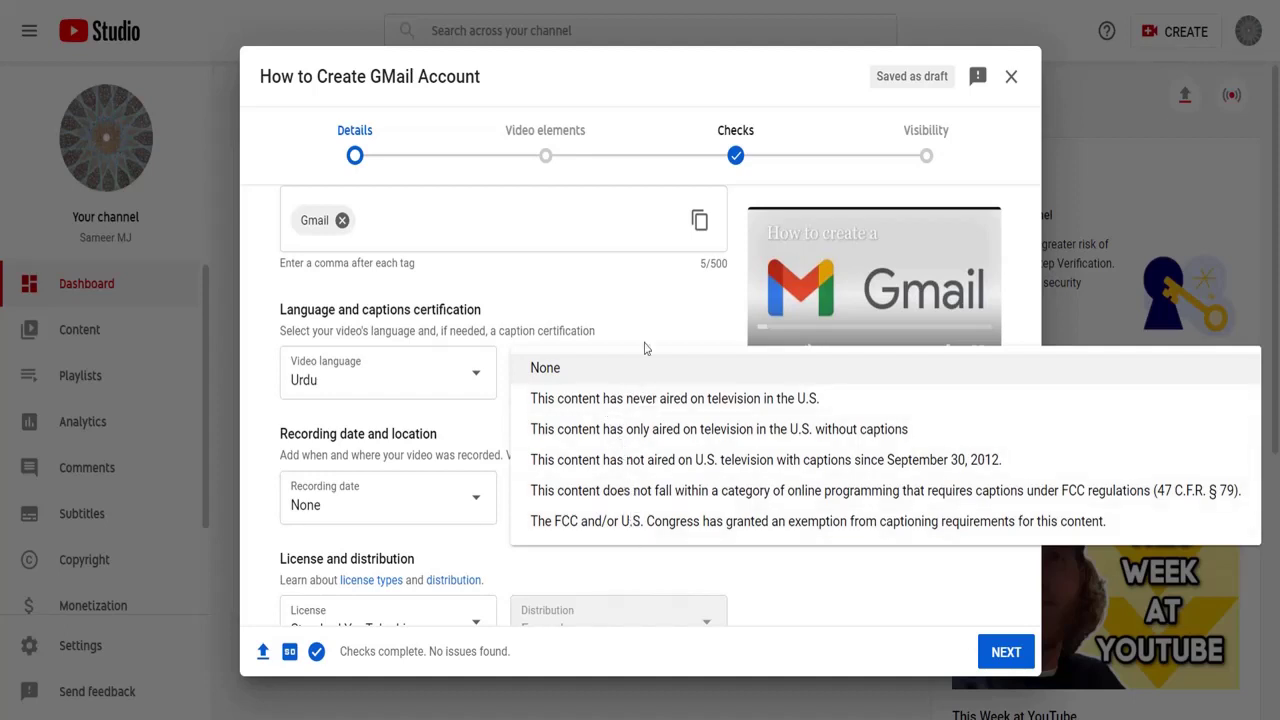
pyautogui.click(643, 398)
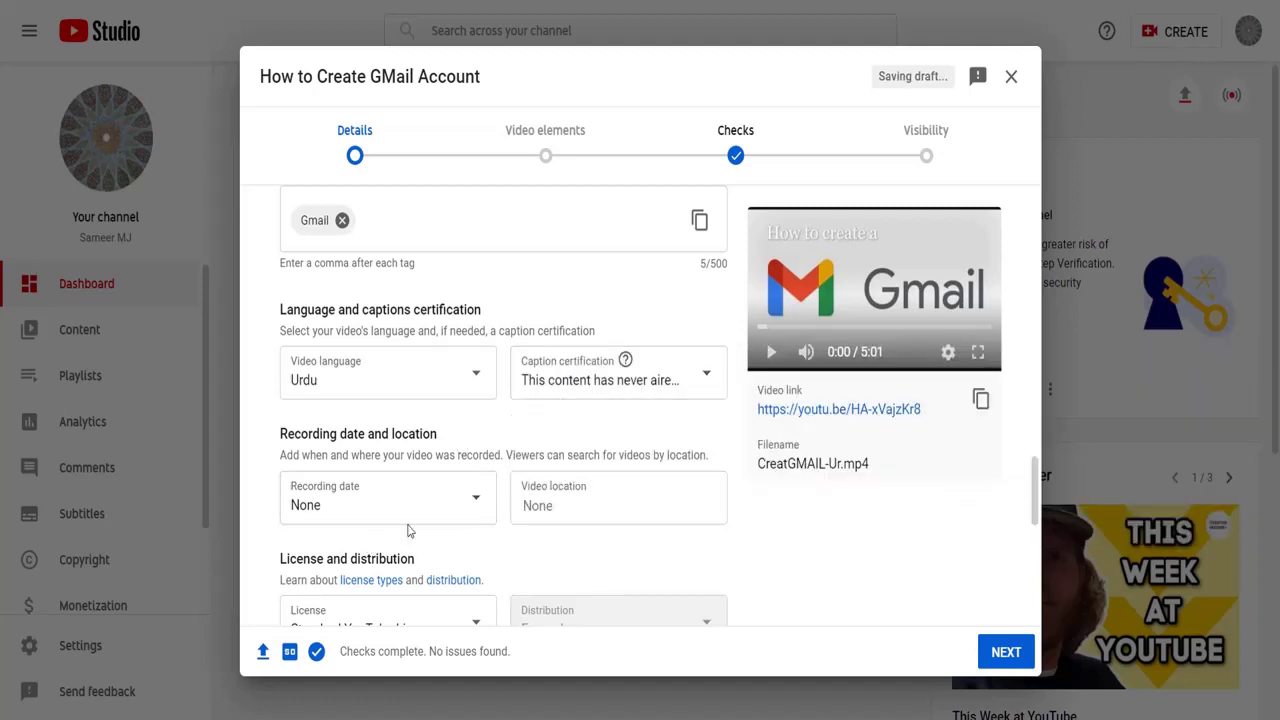
pyautogui.click(476, 495)
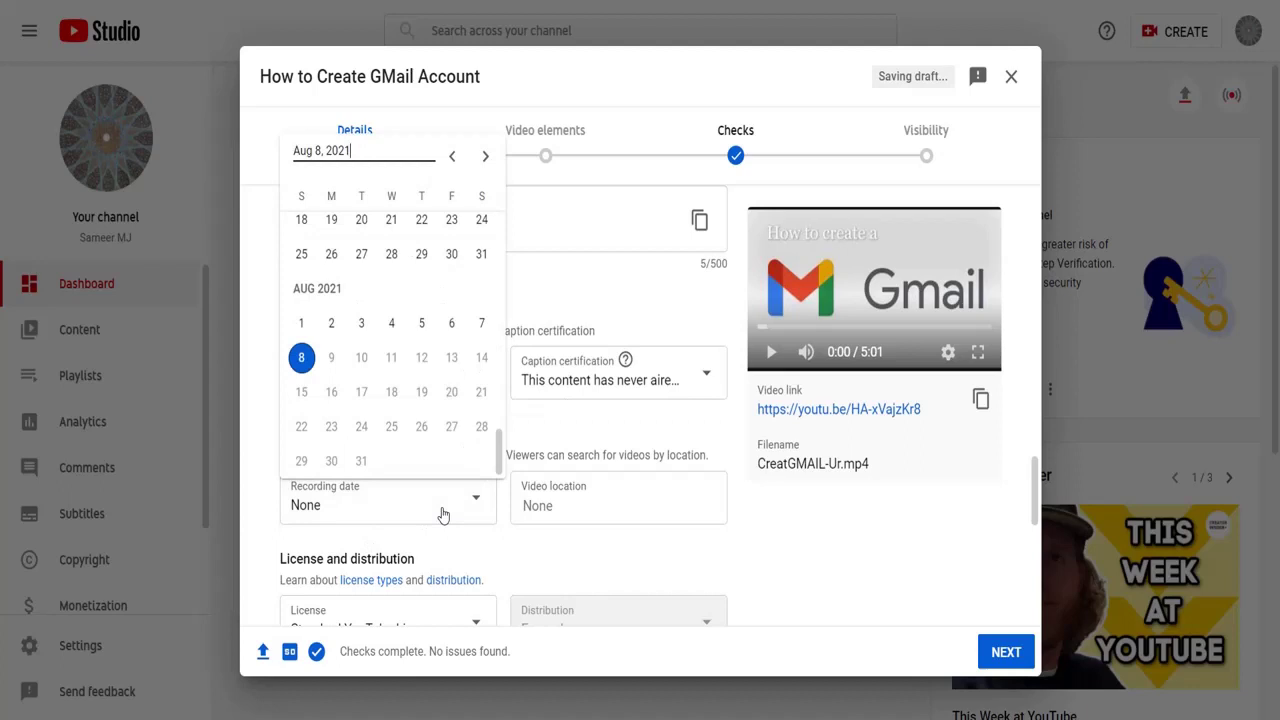
pyautogui.click(301, 357)
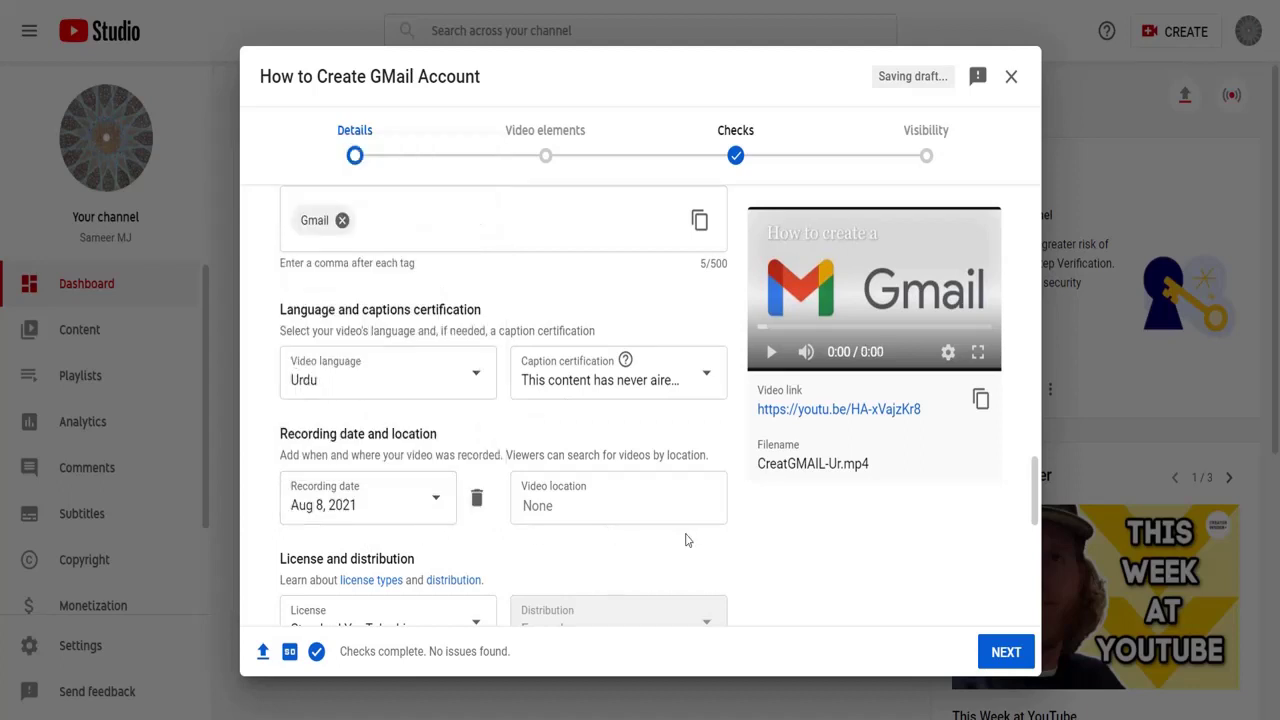
# Disable Shorts sampling so that people cannot sample this video's content
pyautogui.moveTo(1031, 482); pyautogui.dragTo(1028, 507)
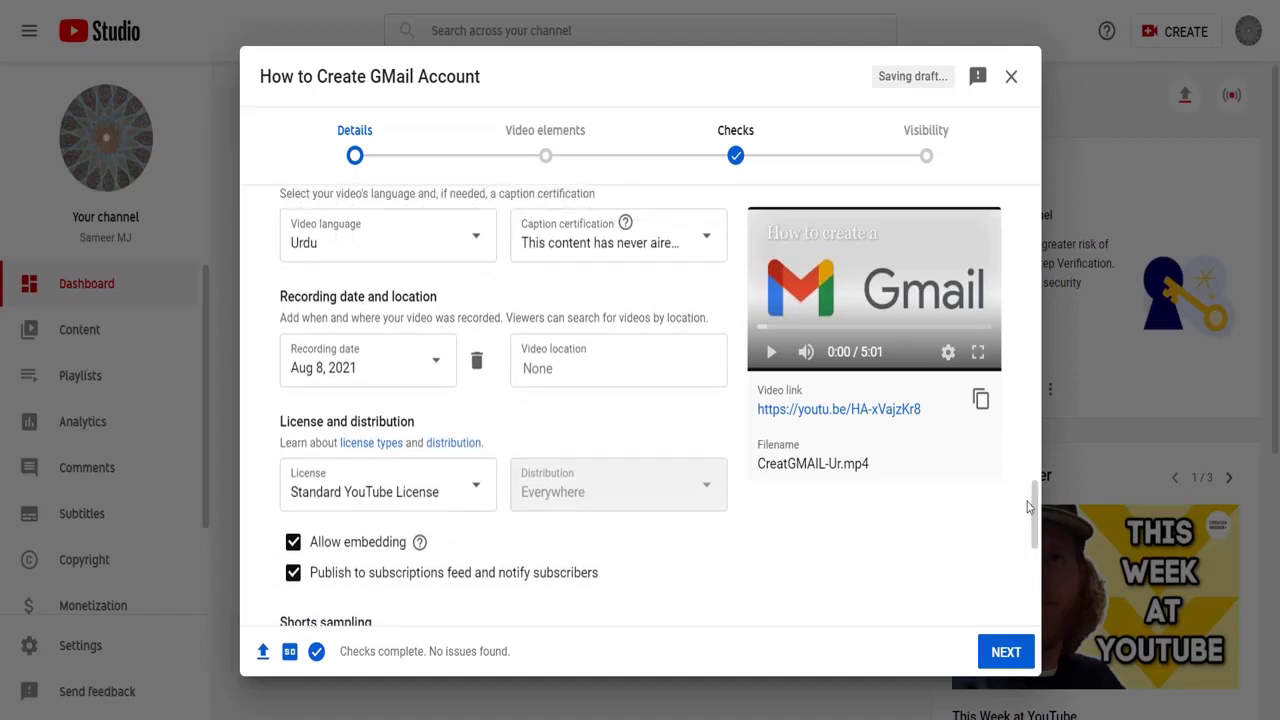
pyautogui.click(672, 357)
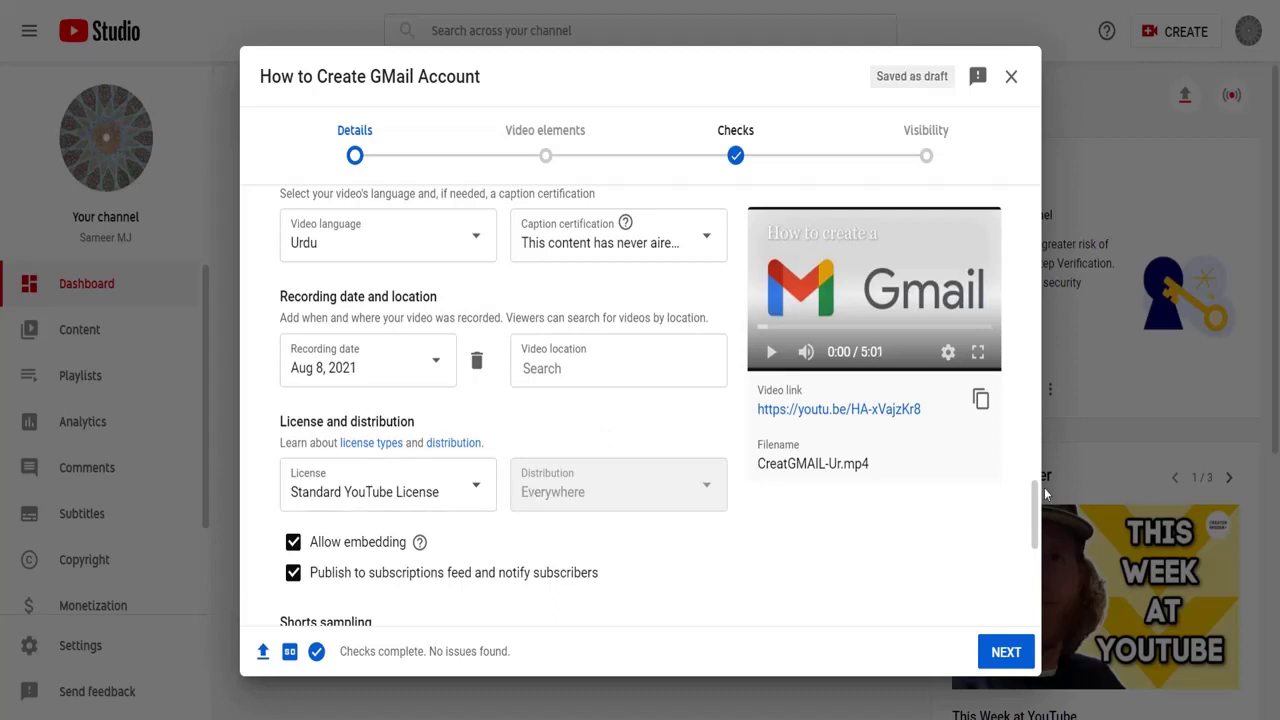
pyautogui.moveTo(1040, 497); pyautogui.dragTo(1043, 552)
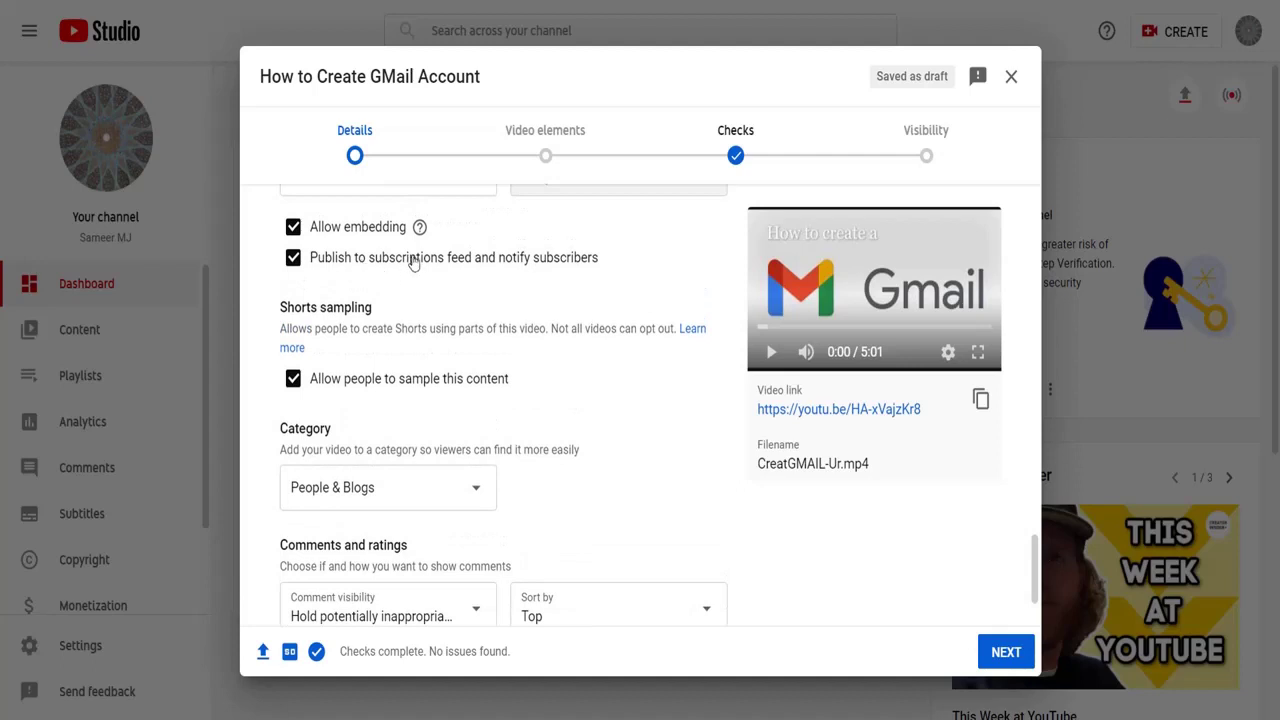
pyautogui.moveTo(421, 233)
pyautogui.scroll(-1, 1038, 550)
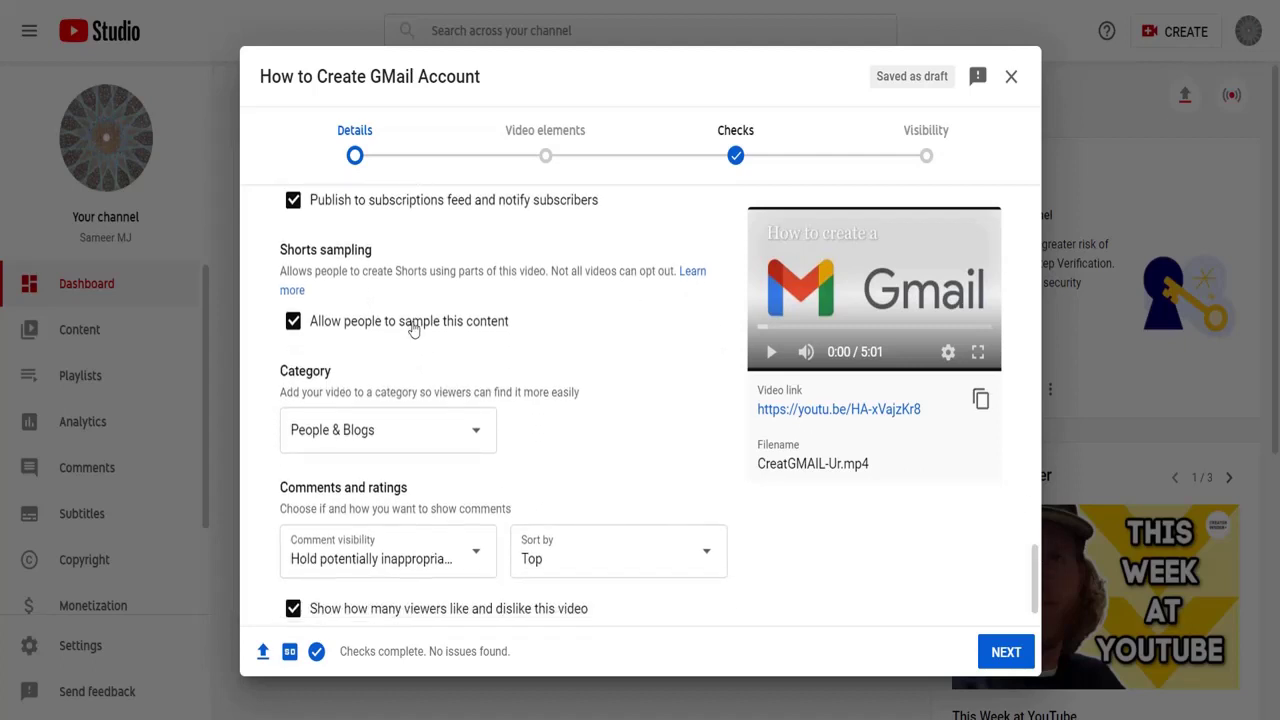
pyautogui.click(293, 322)
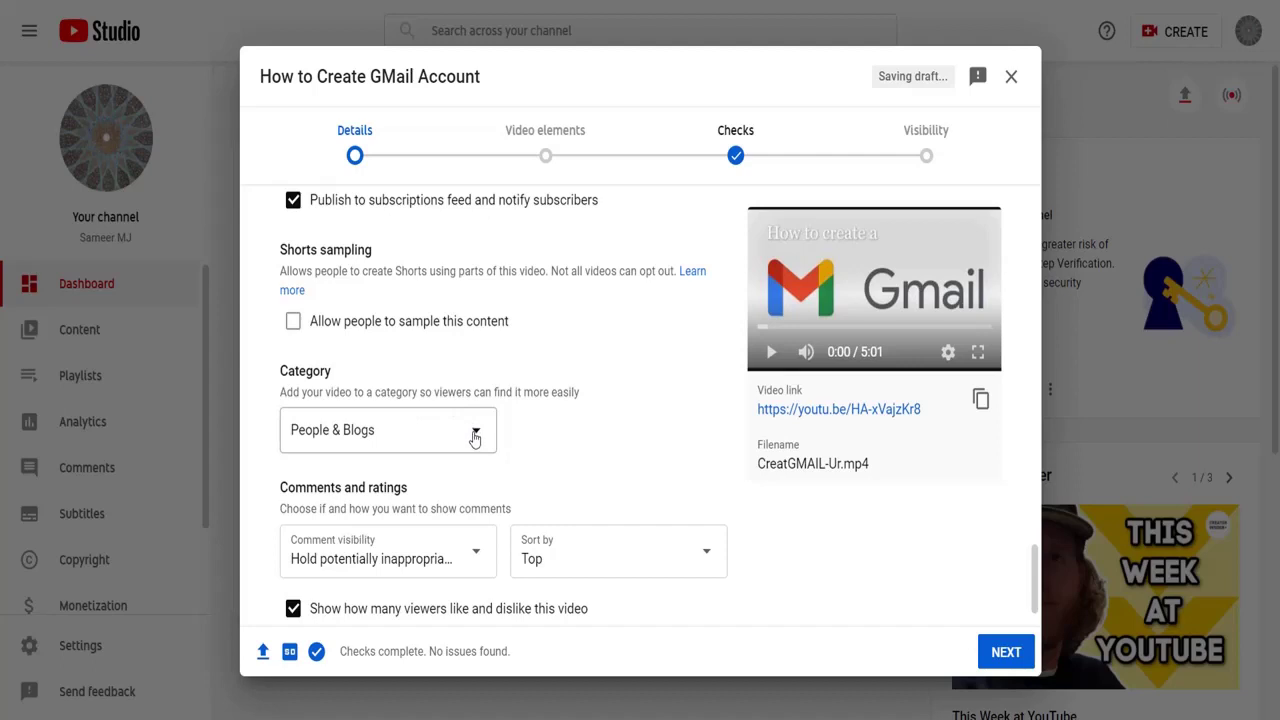
# Look through the available video categories and close the list without picking another one
pyautogui.tripleClick(413, 395)
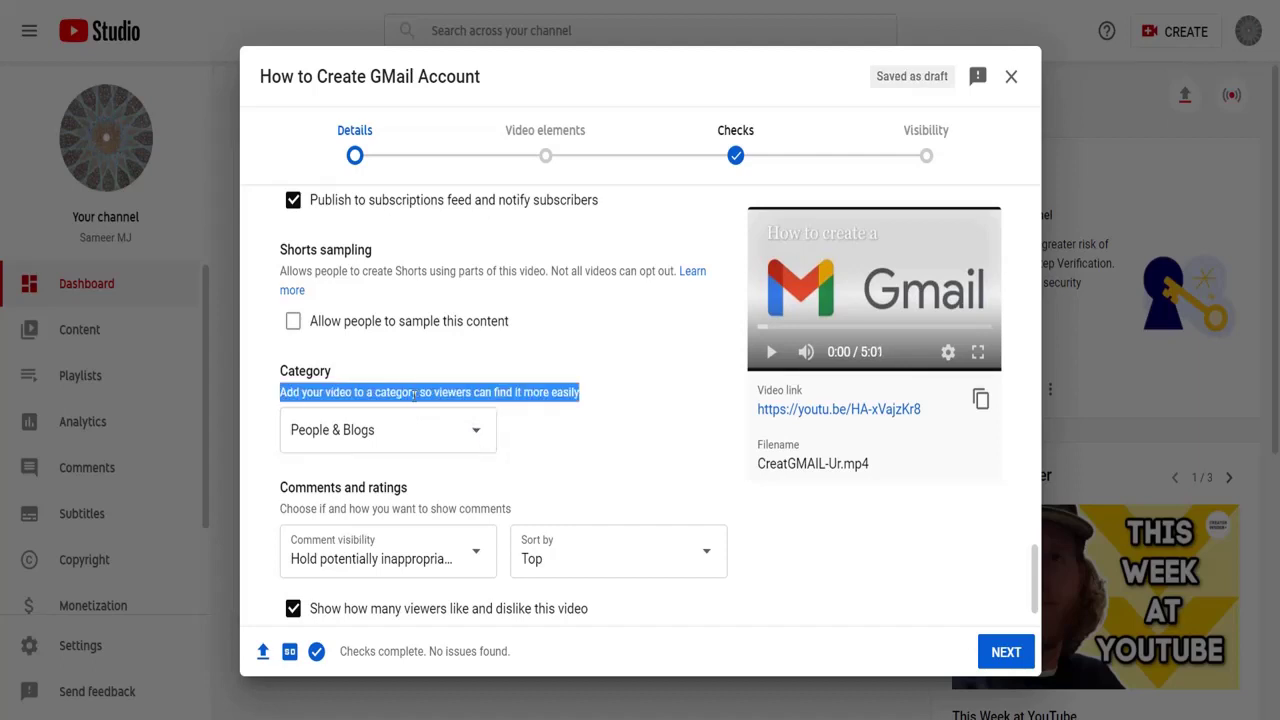
pyautogui.click(413, 395)
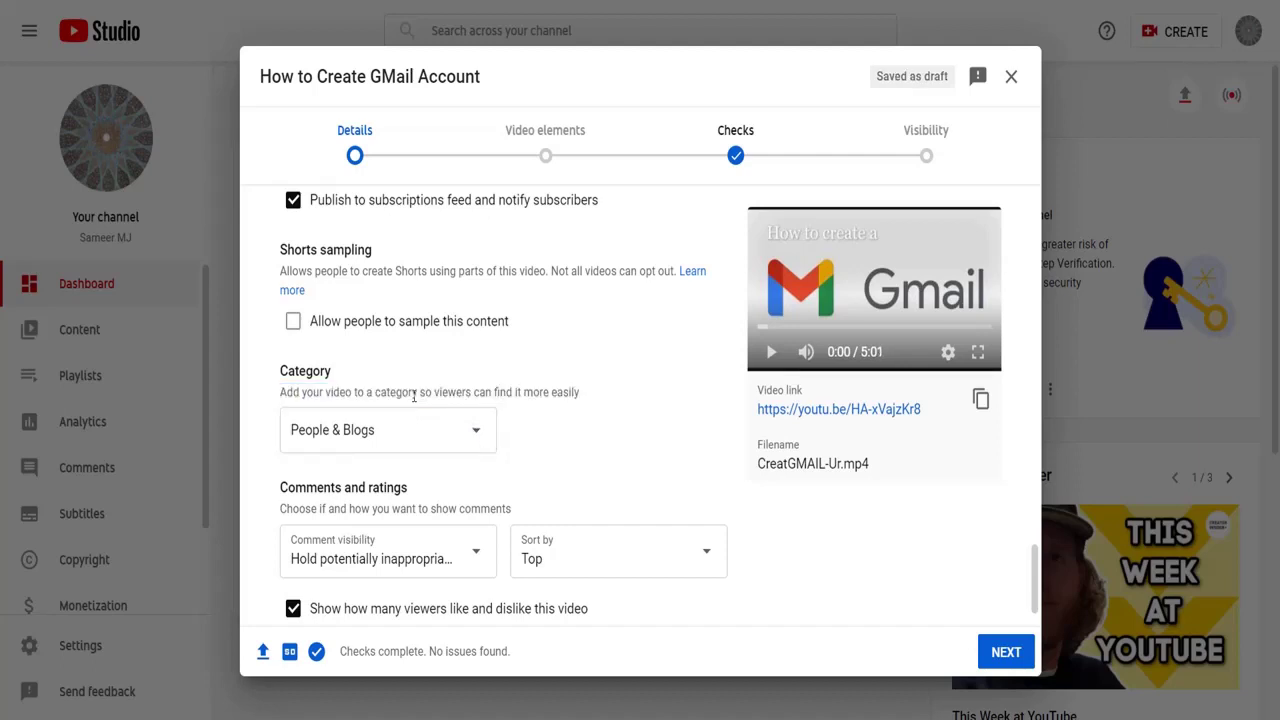
pyautogui.doubleClick(413, 395)
pyautogui.click(479, 435)
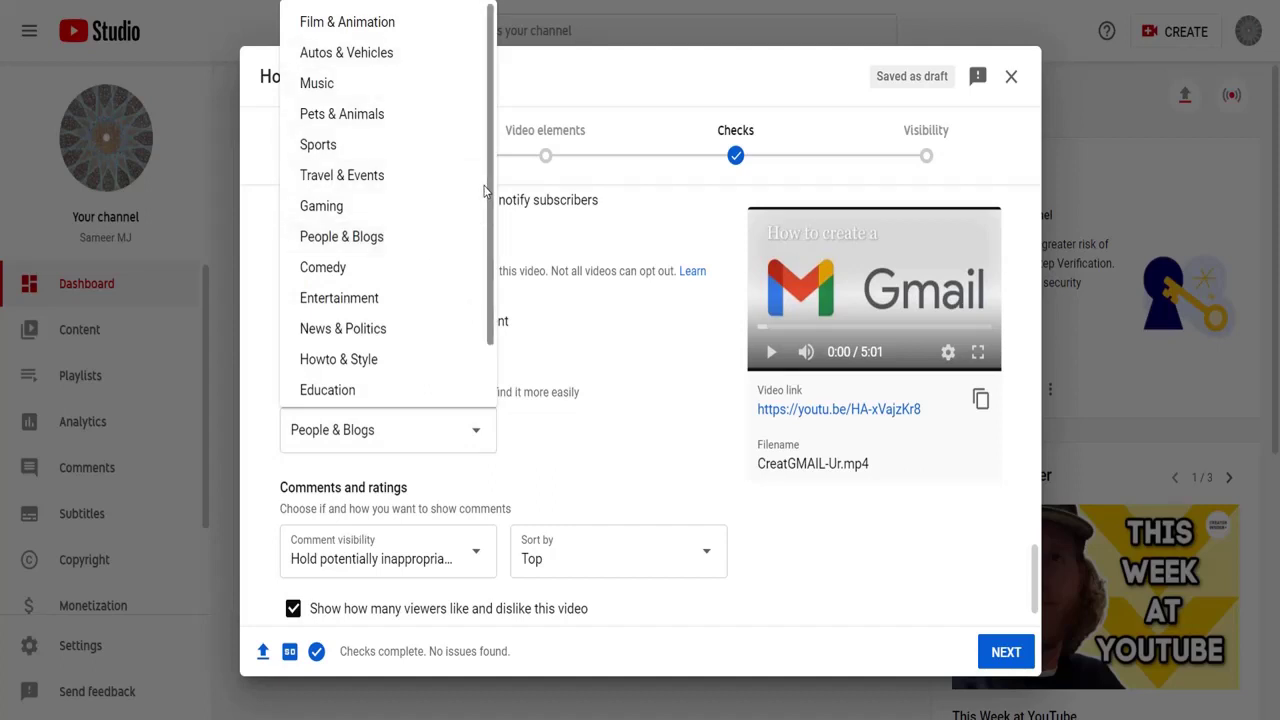
pyautogui.scroll(-2, 486, 190)
pyautogui.click(628, 370)
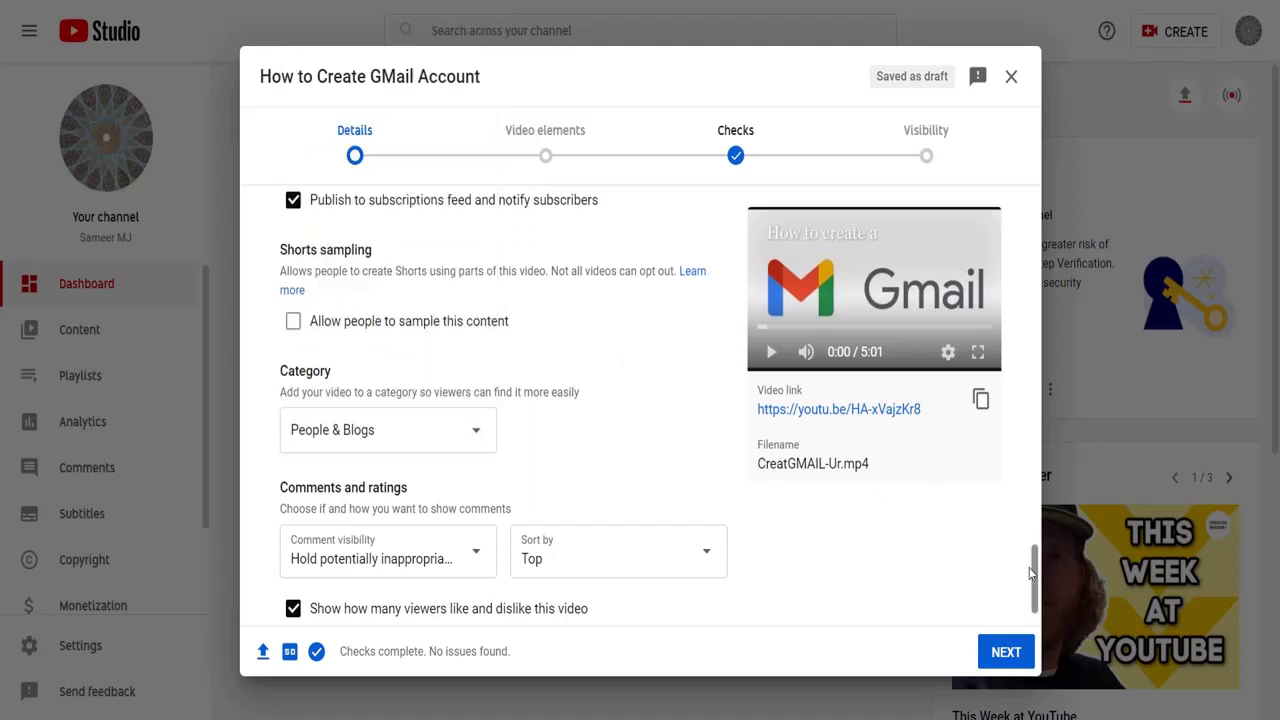
# Choose to hold potentially inappropriate comments for review and sort the comments by Newest
pyautogui.scroll(-1, 1036, 570)
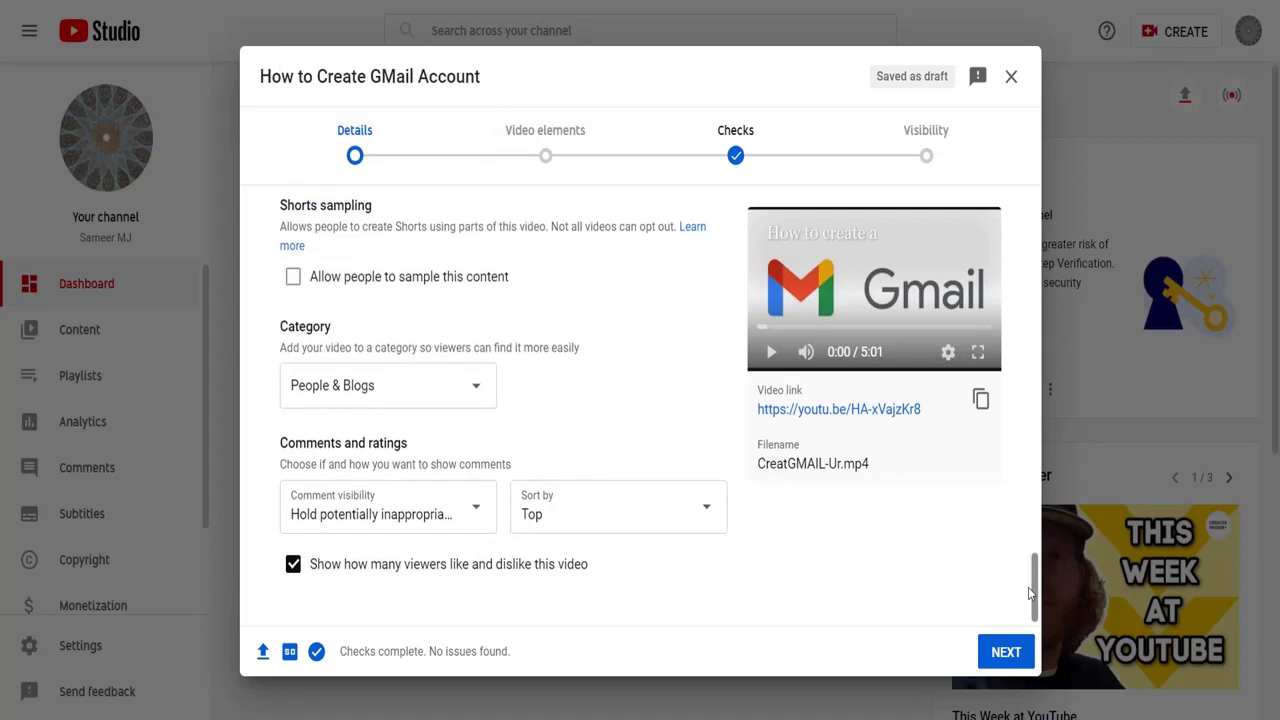
pyautogui.click(411, 516)
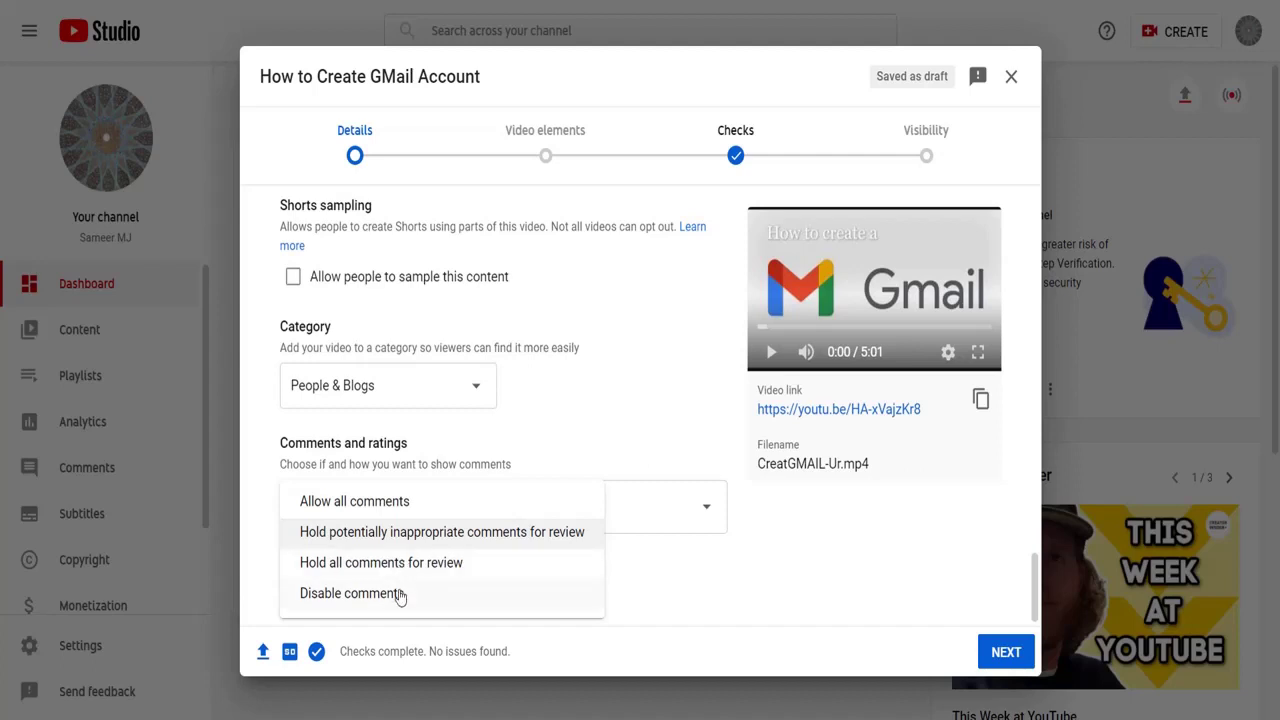
pyautogui.click(414, 534)
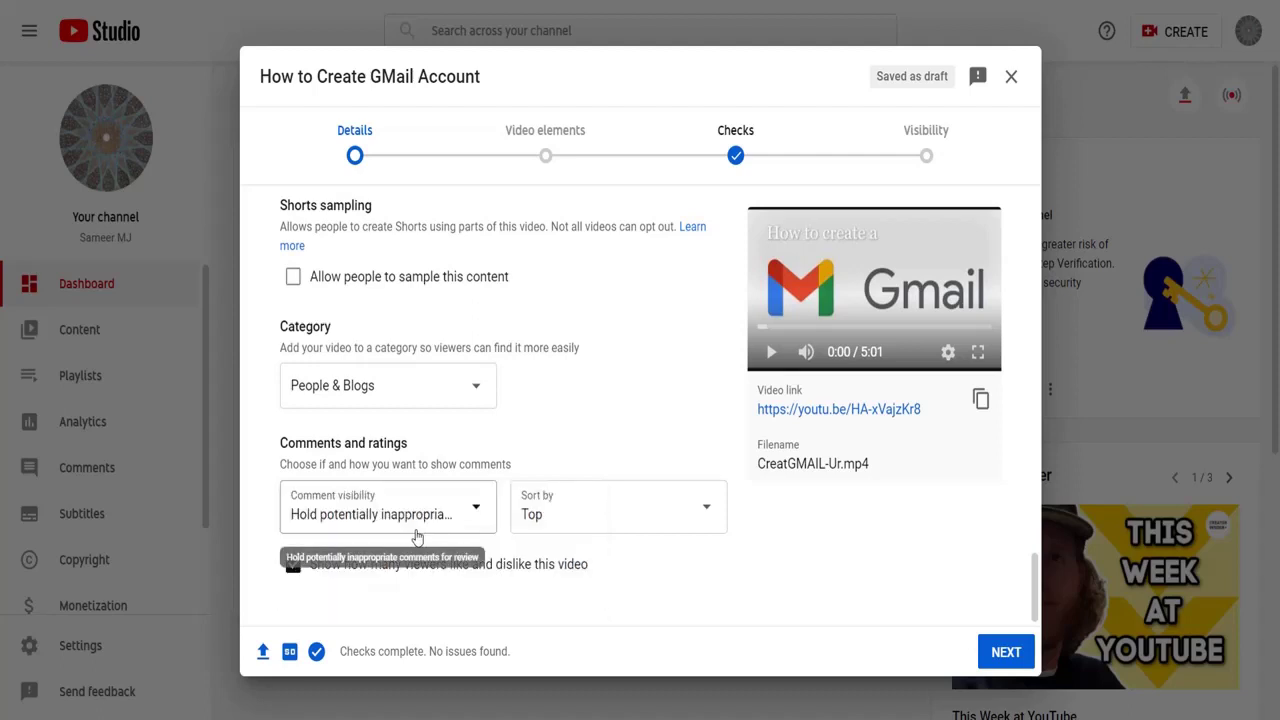
pyautogui.click(593, 534)
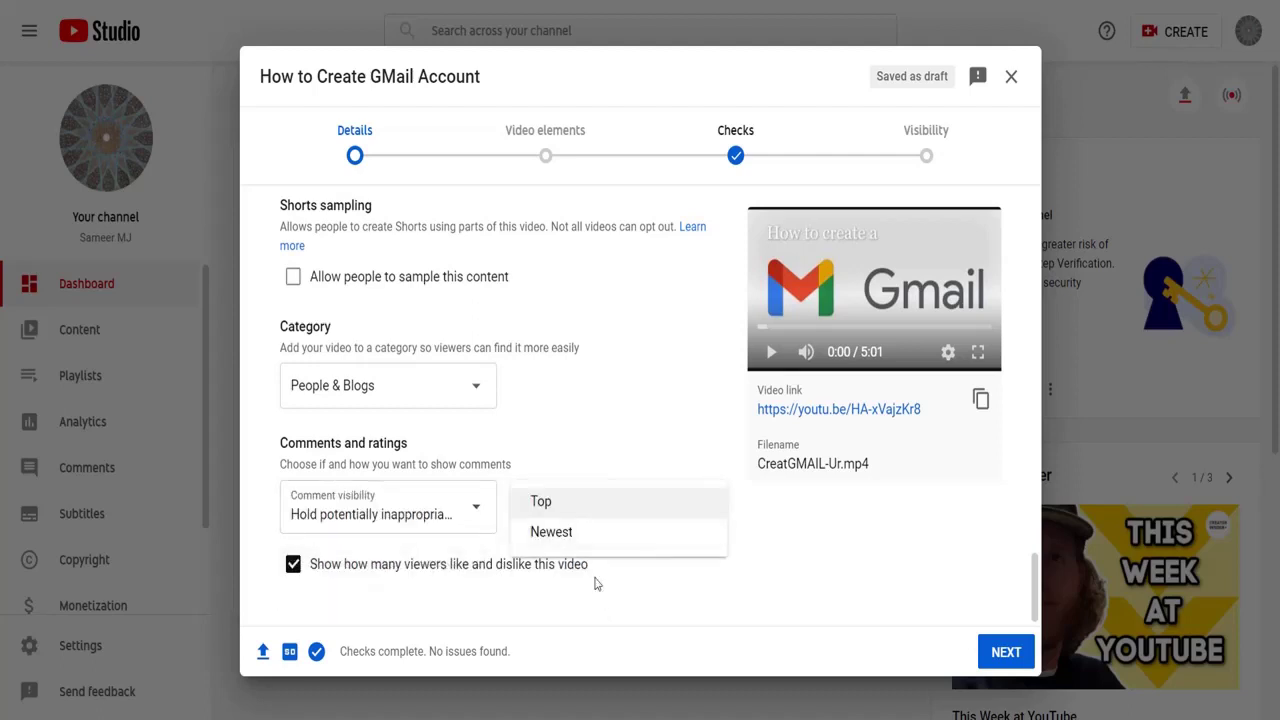
pyautogui.click(548, 540)
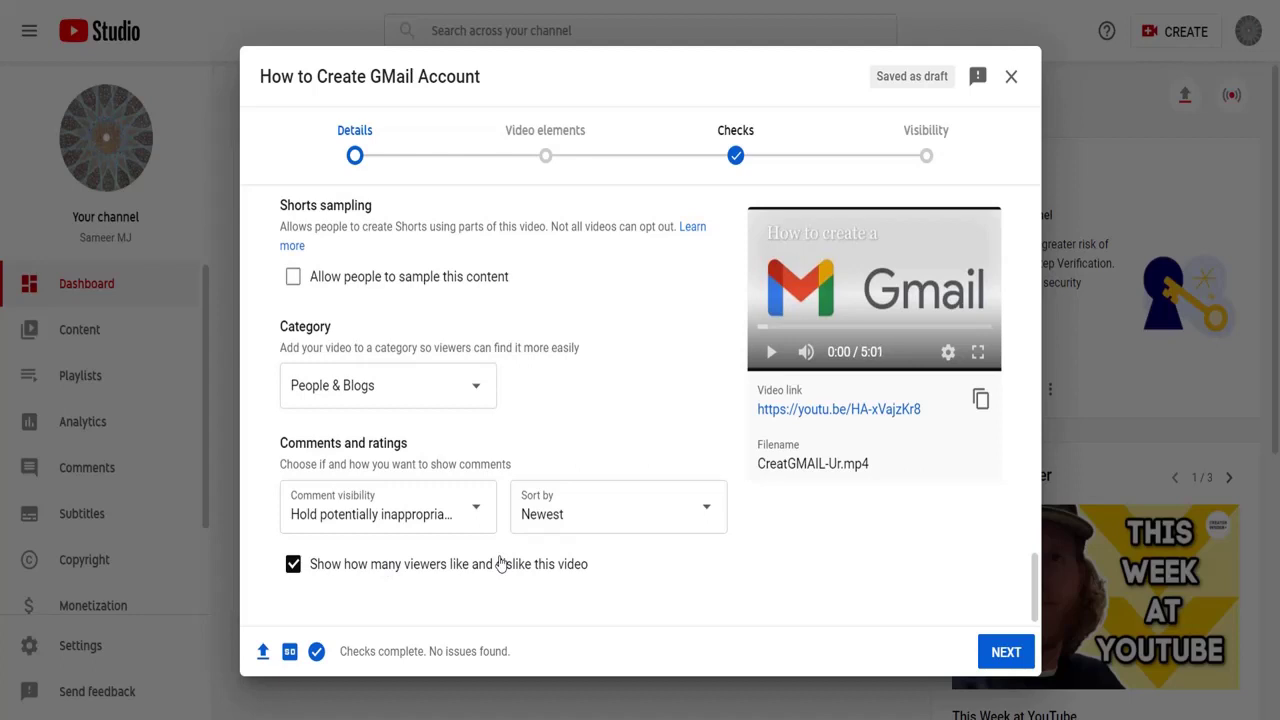
# Go to the video elements stage and save an end screen based on the first "1 video, 1 subscribe" template
pyautogui.click(1006, 652)
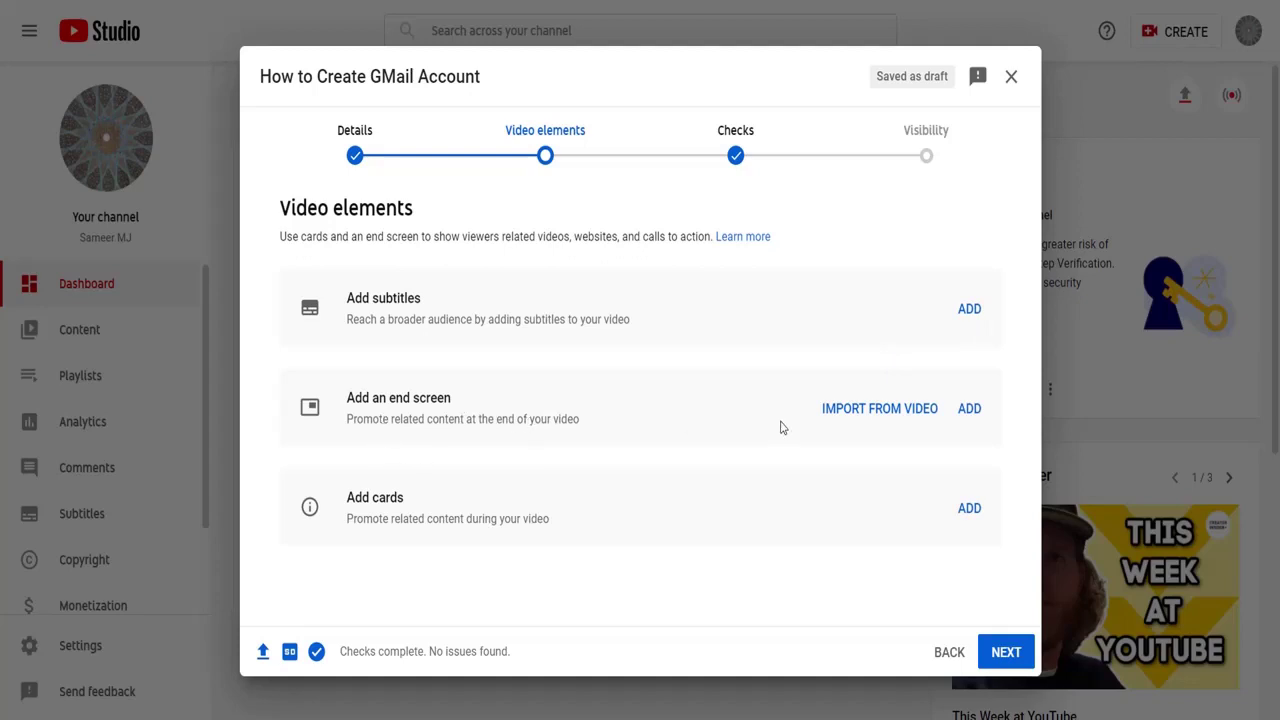
pyautogui.click(967, 420)
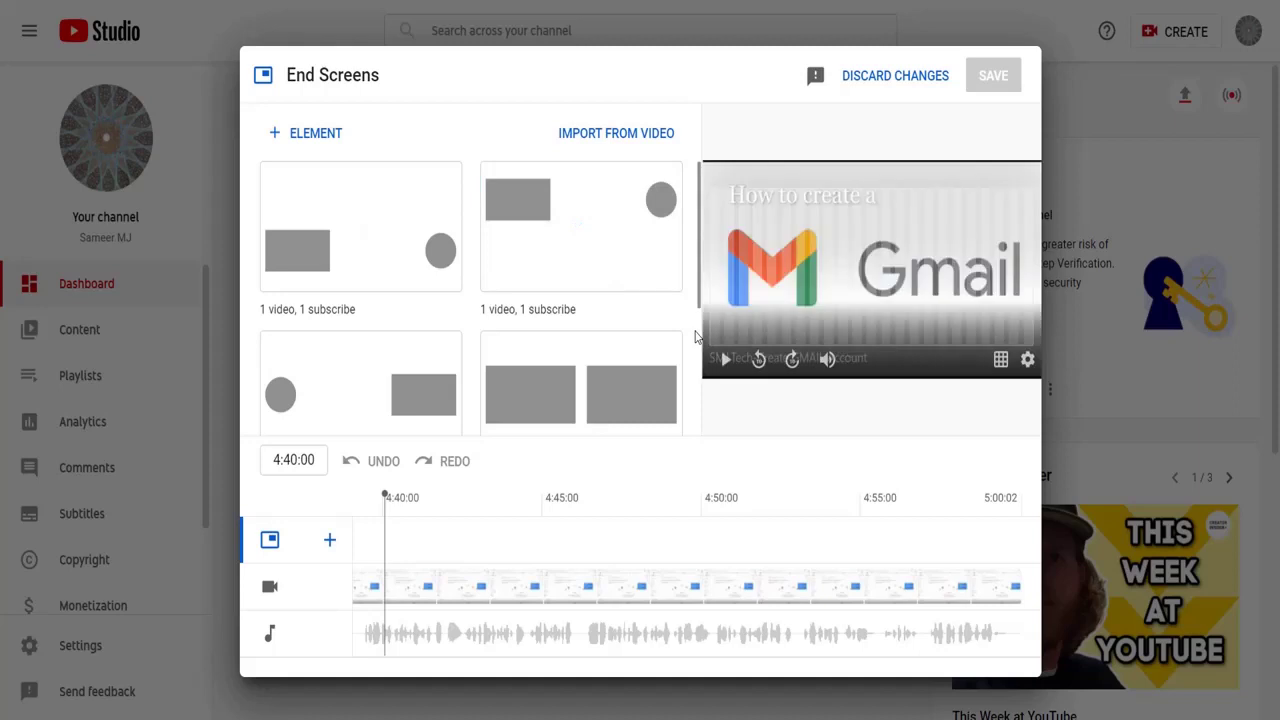
pyautogui.scroll(-2, 695, 337)
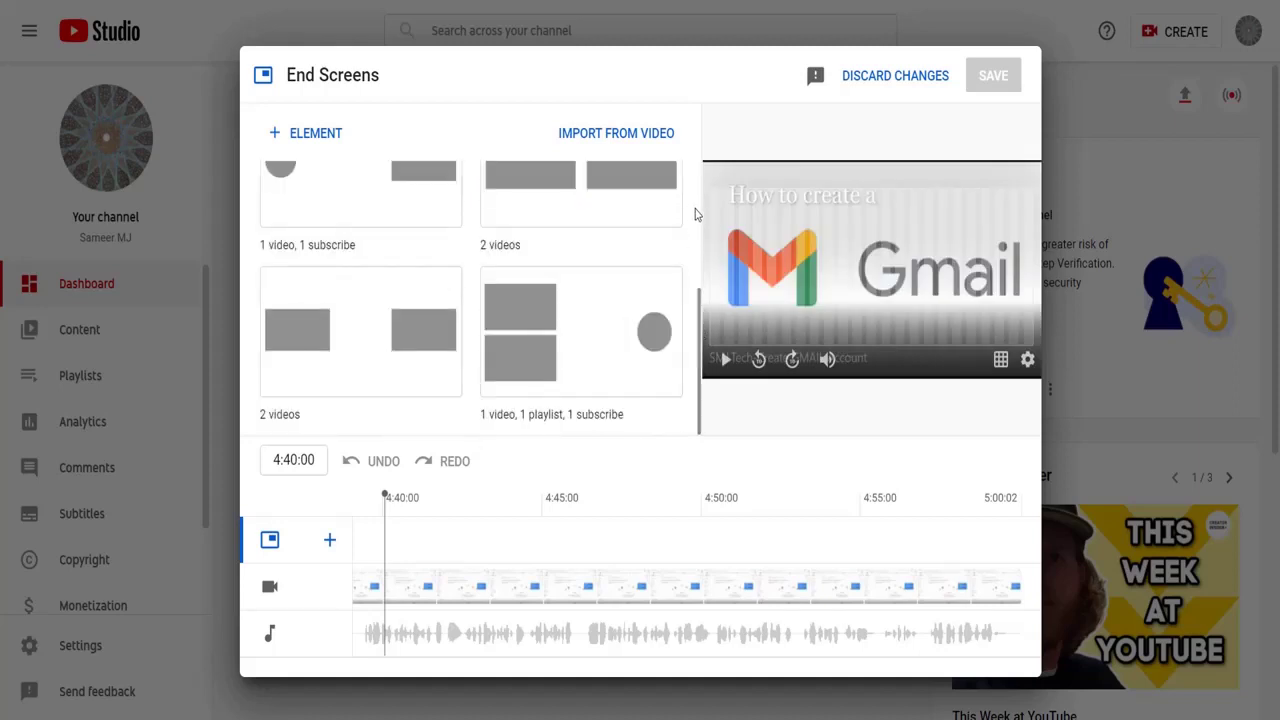
pyautogui.scroll(2, 700, 212)
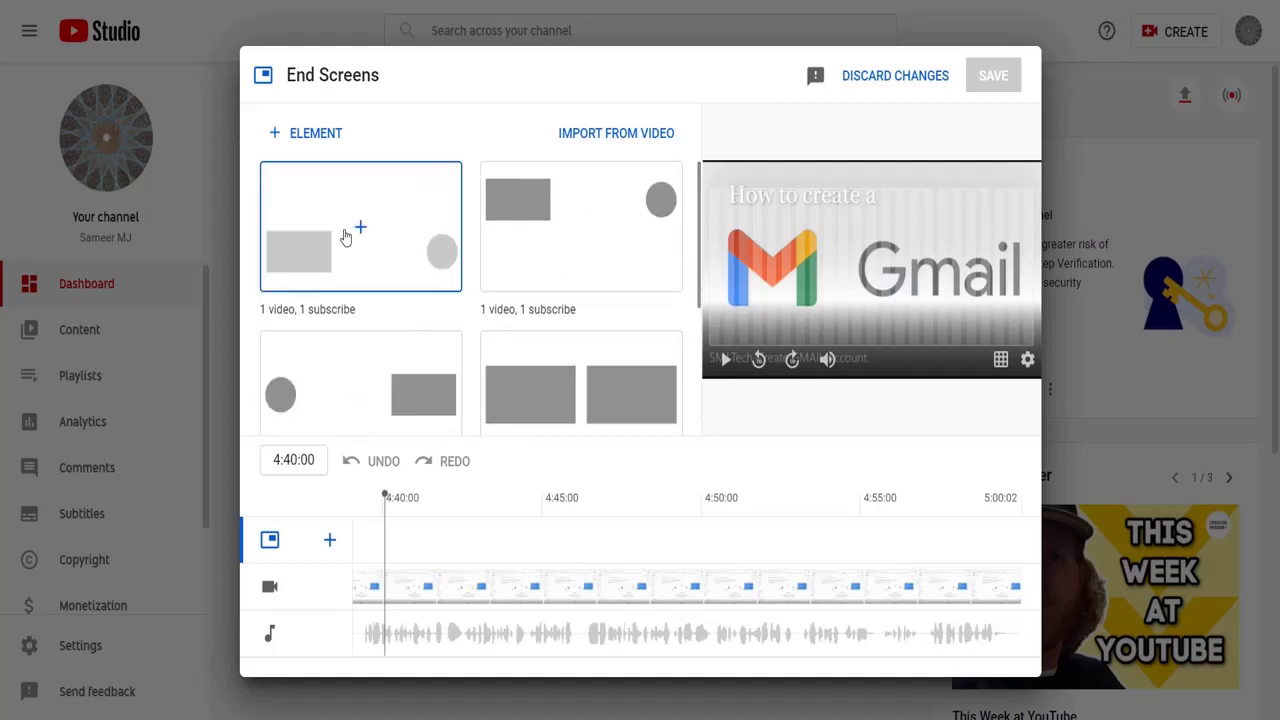
pyautogui.click(398, 280)
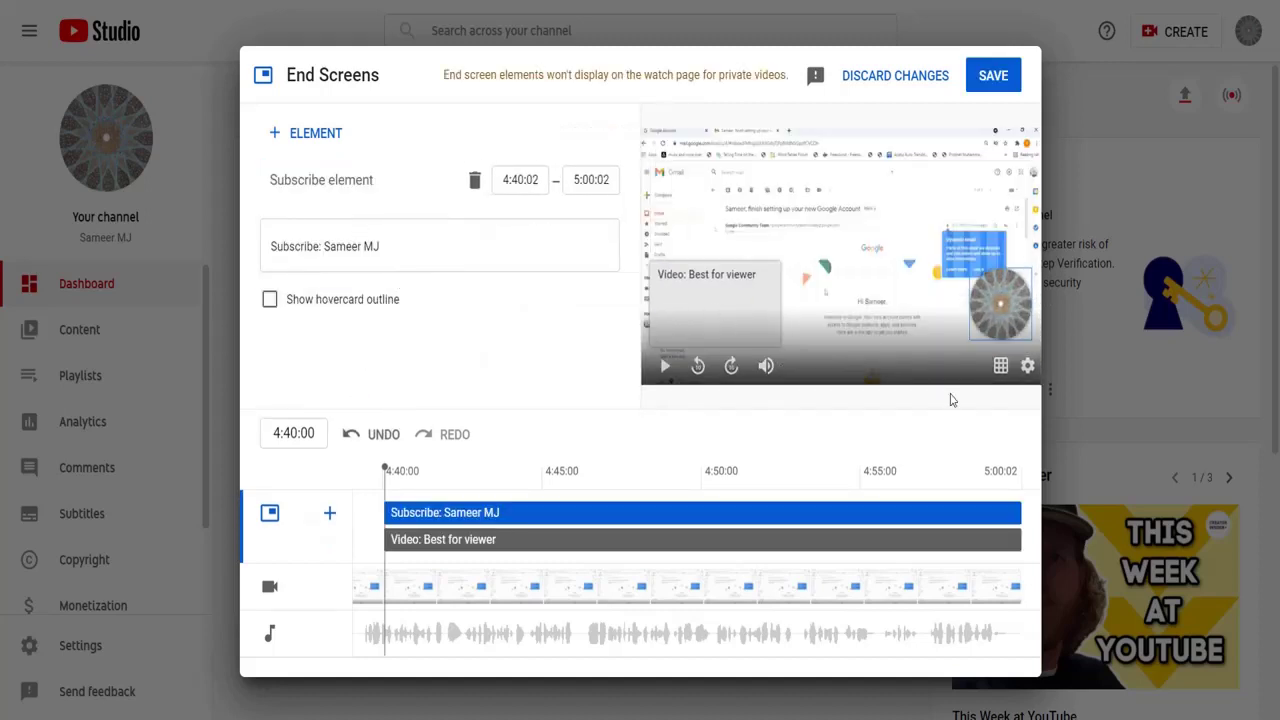
pyautogui.click(988, 78)
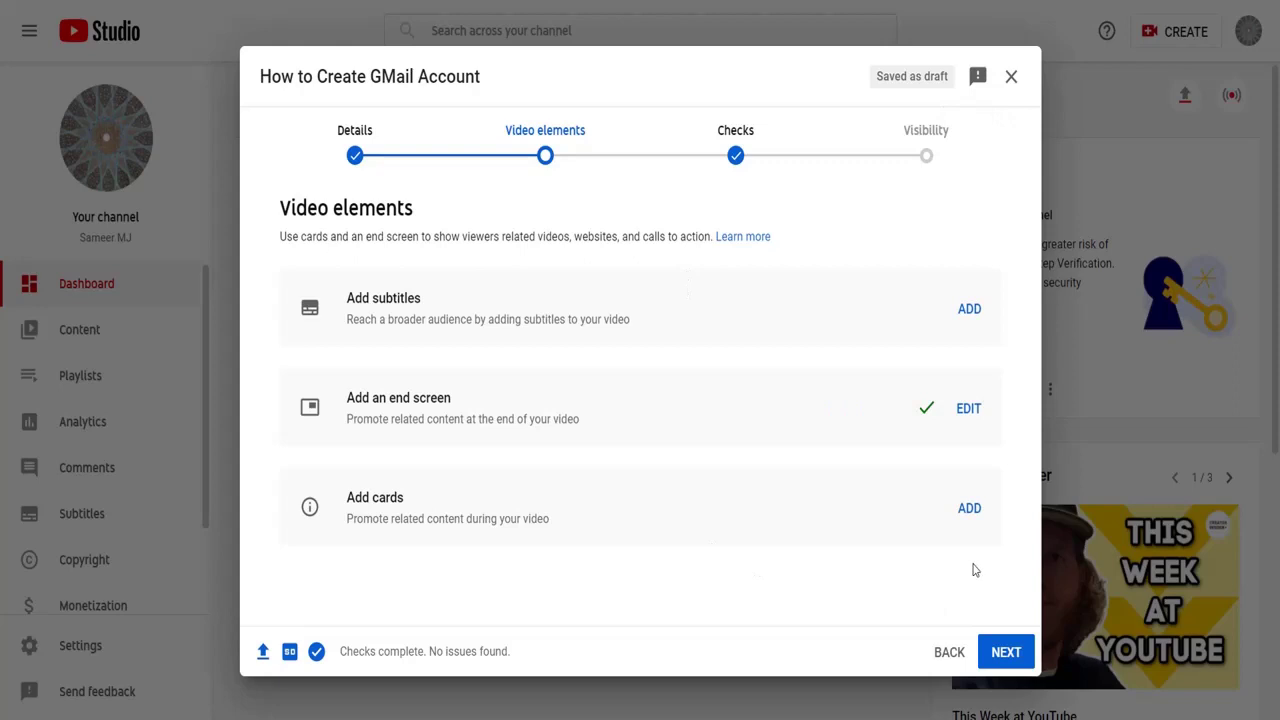
# Examine the card types available for the video and leave the cards editor without adding a card
pyautogui.click(1001, 654)
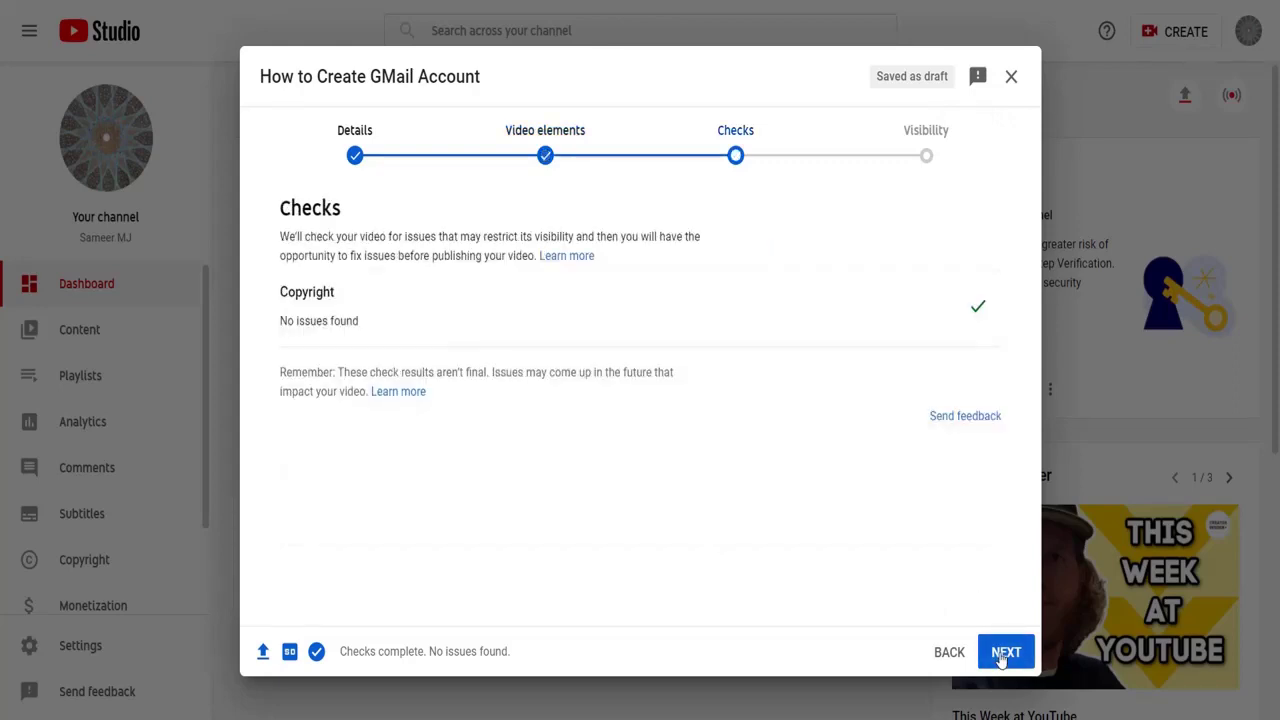
pyautogui.click(955, 662)
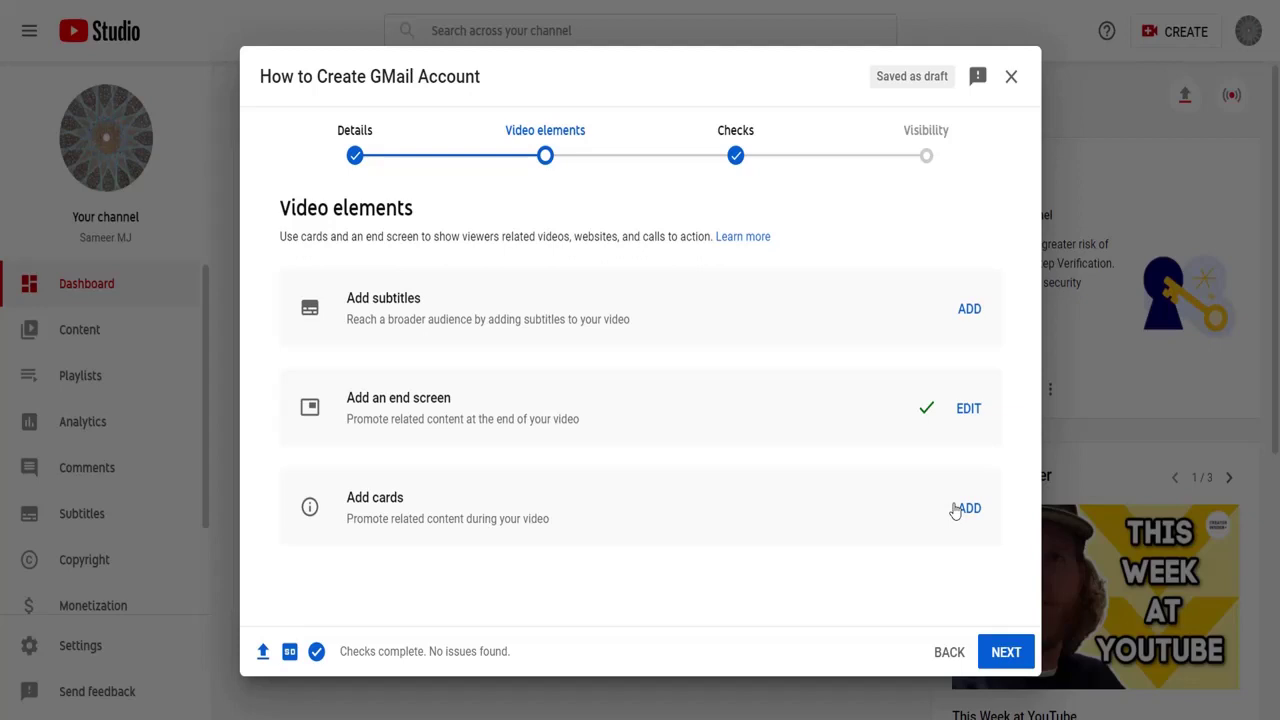
pyautogui.click(966, 508)
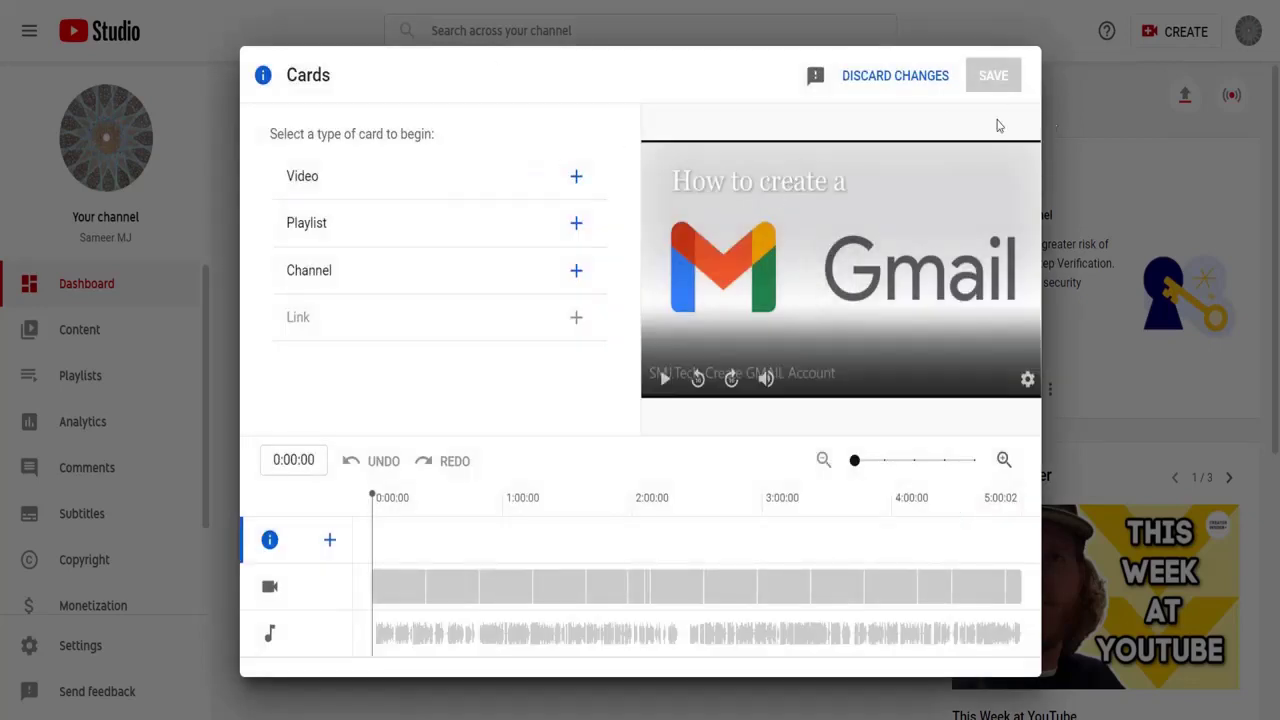
pyautogui.click(895, 77)
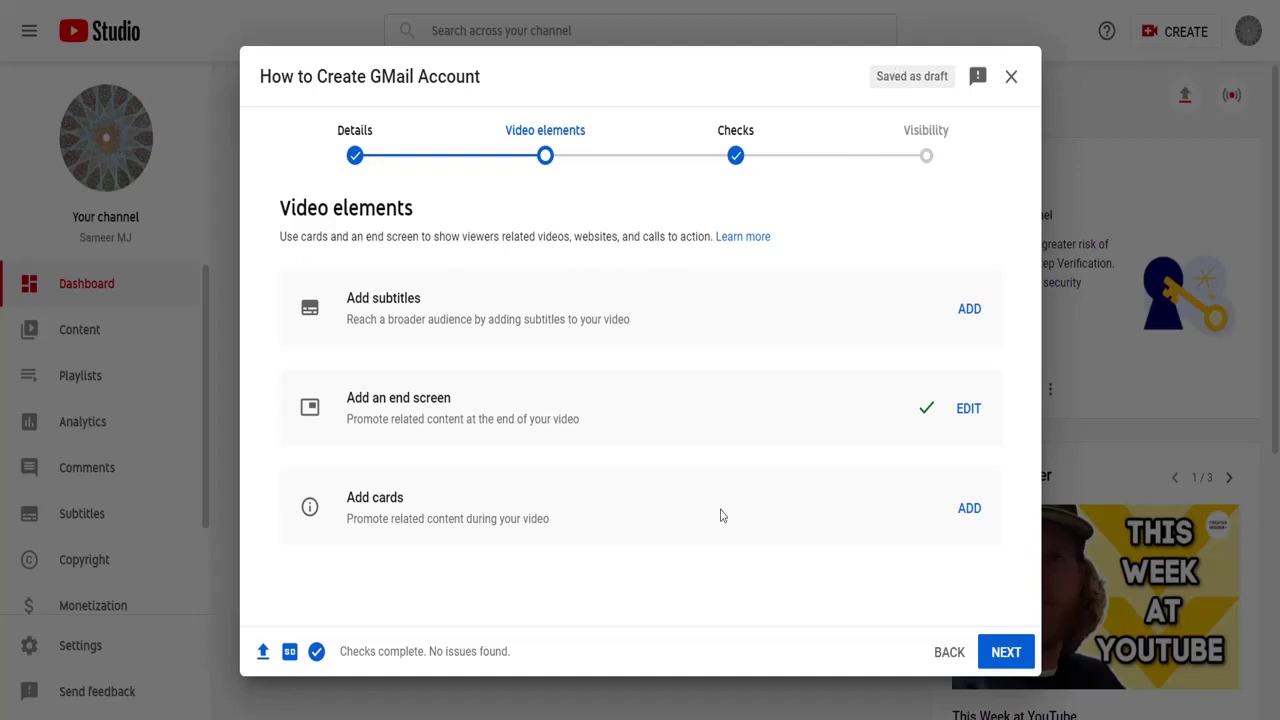
pyautogui.click(968, 510)
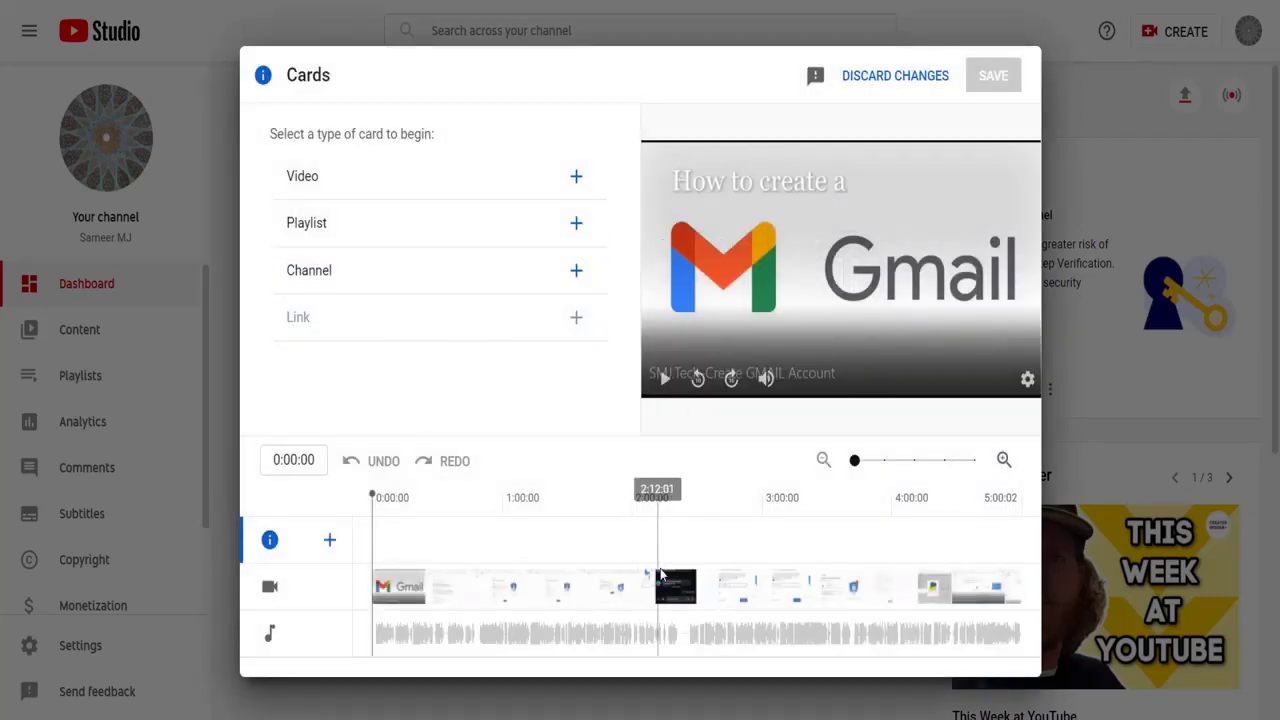
pyautogui.click(893, 77)
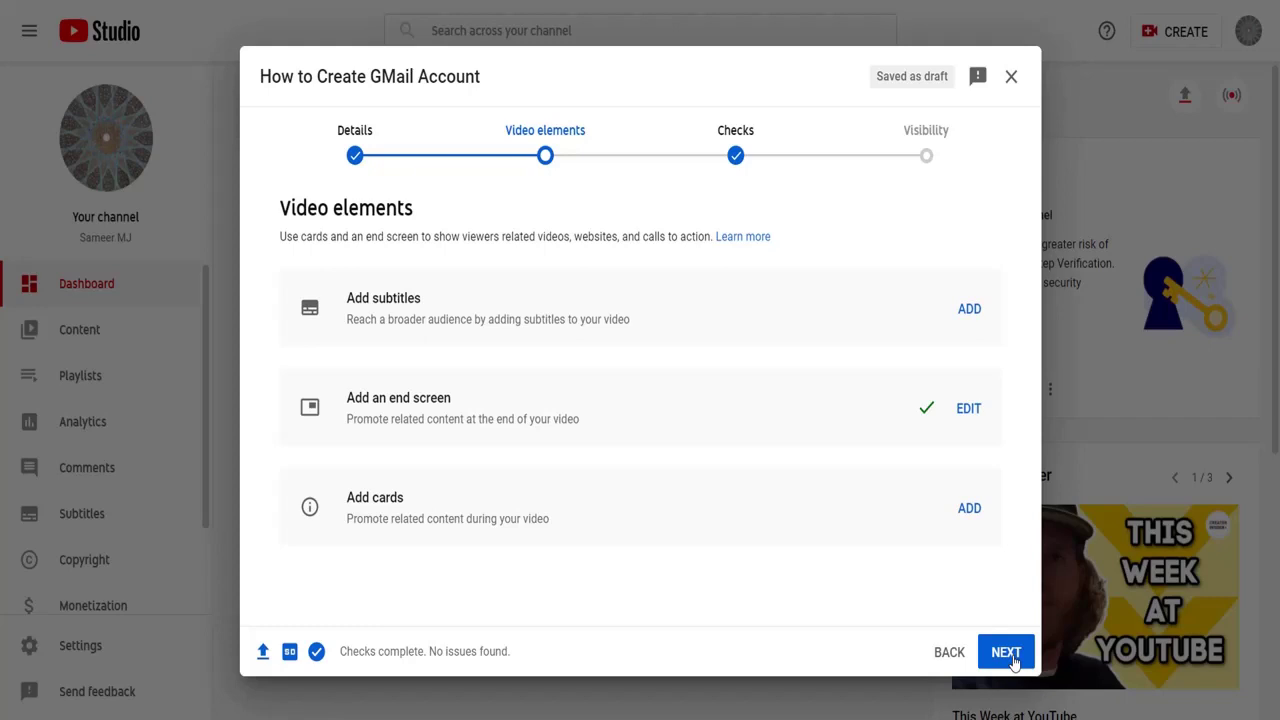
# Continue past the checks to the visibility stage, try Private and Public, and set the video to Unlisted
pyautogui.click(1006, 652)
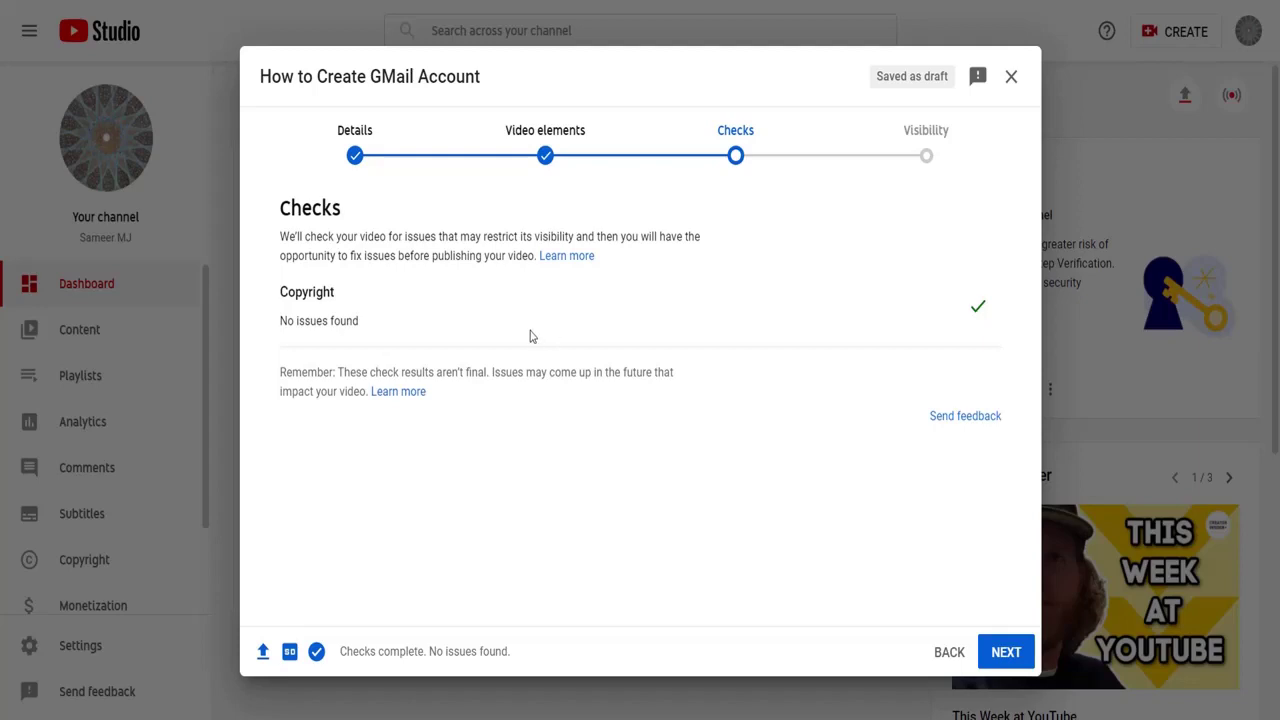
pyautogui.click(996, 660)
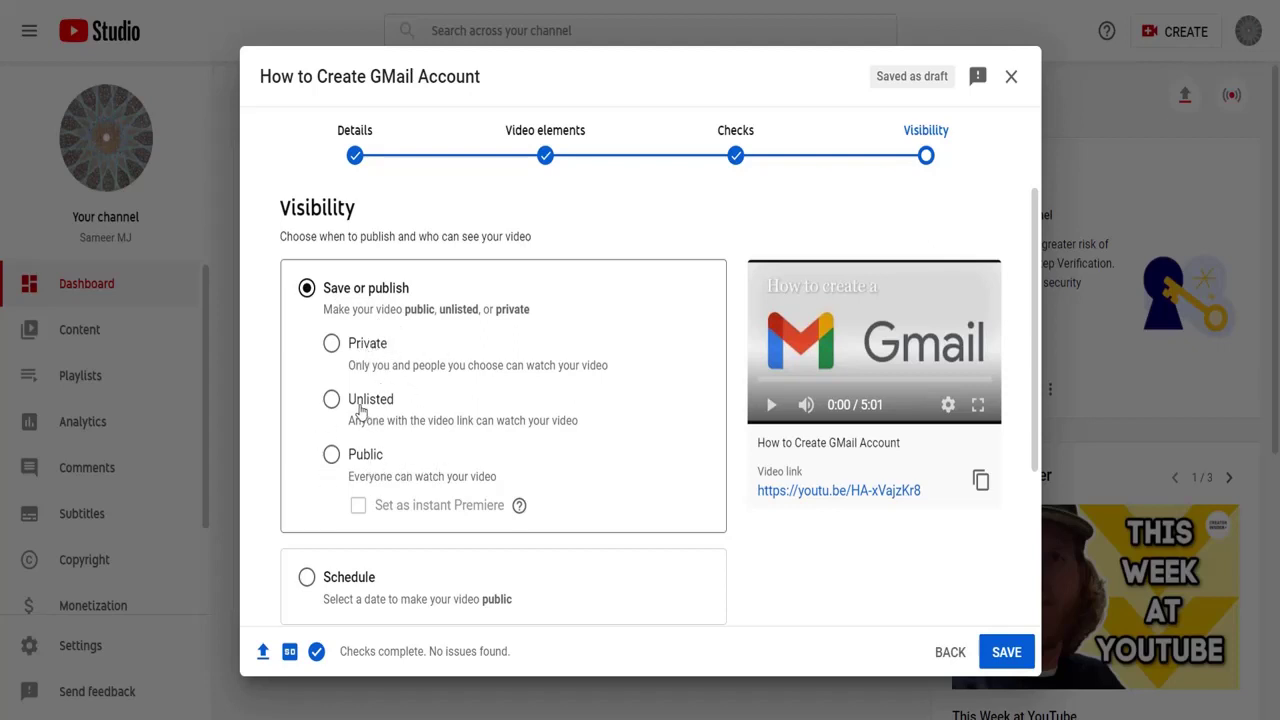
pyautogui.click(335, 350)
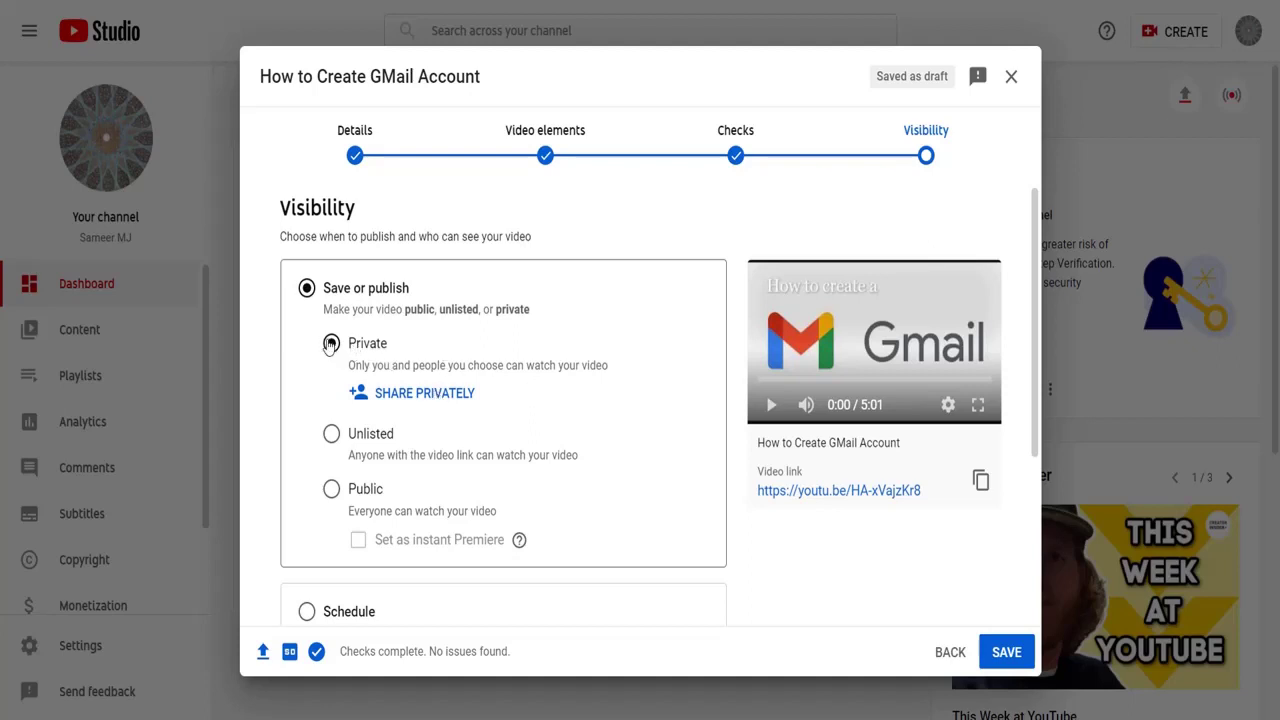
pyautogui.click(331, 434)
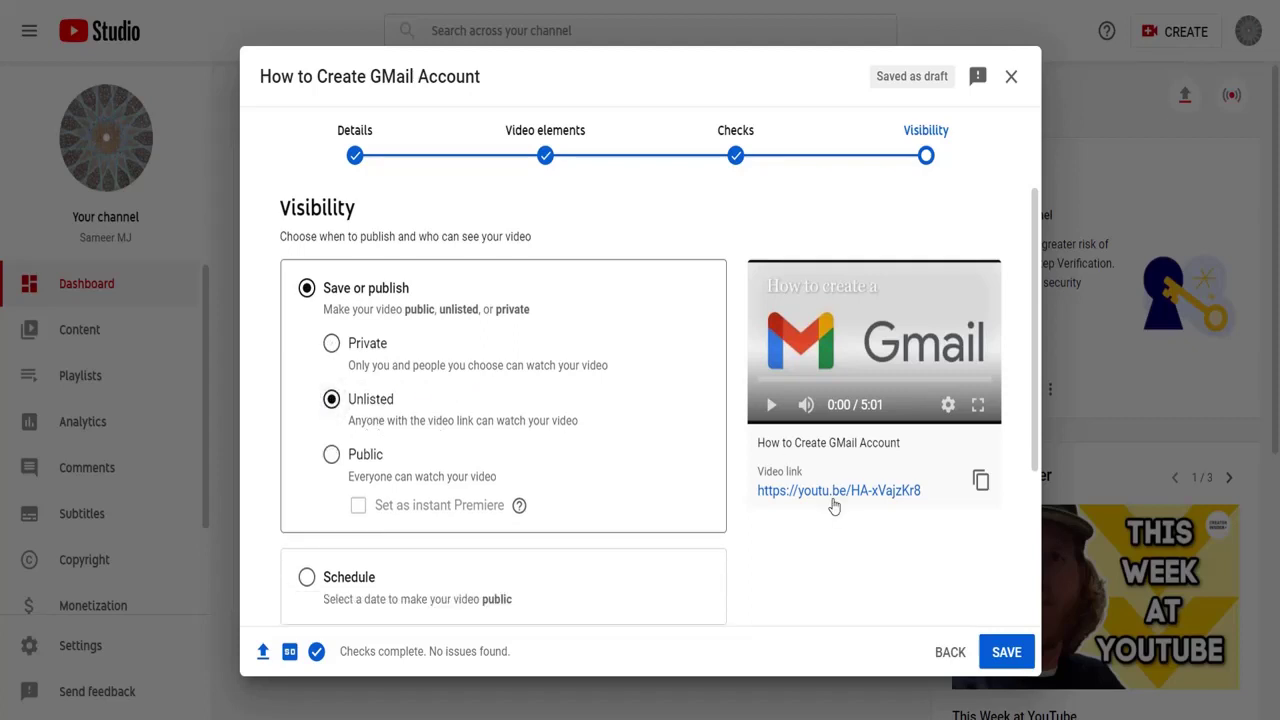
pyautogui.click(331, 455)
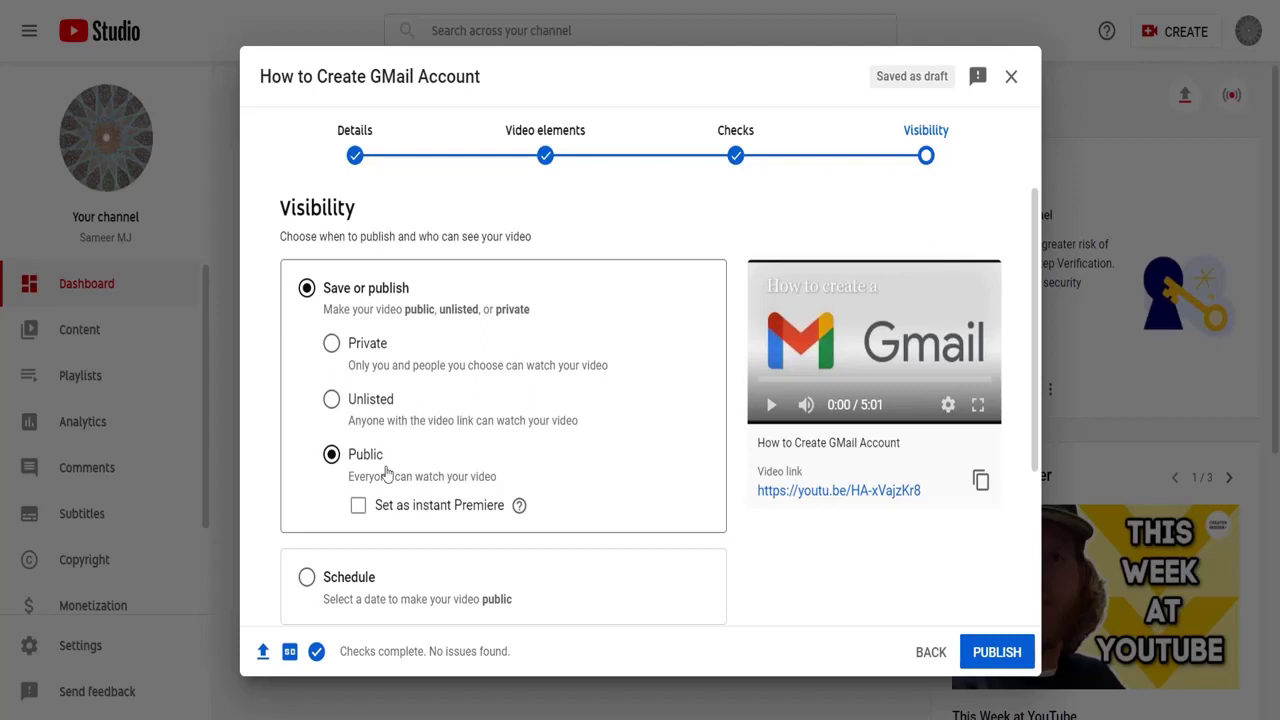
pyautogui.click(332, 400)
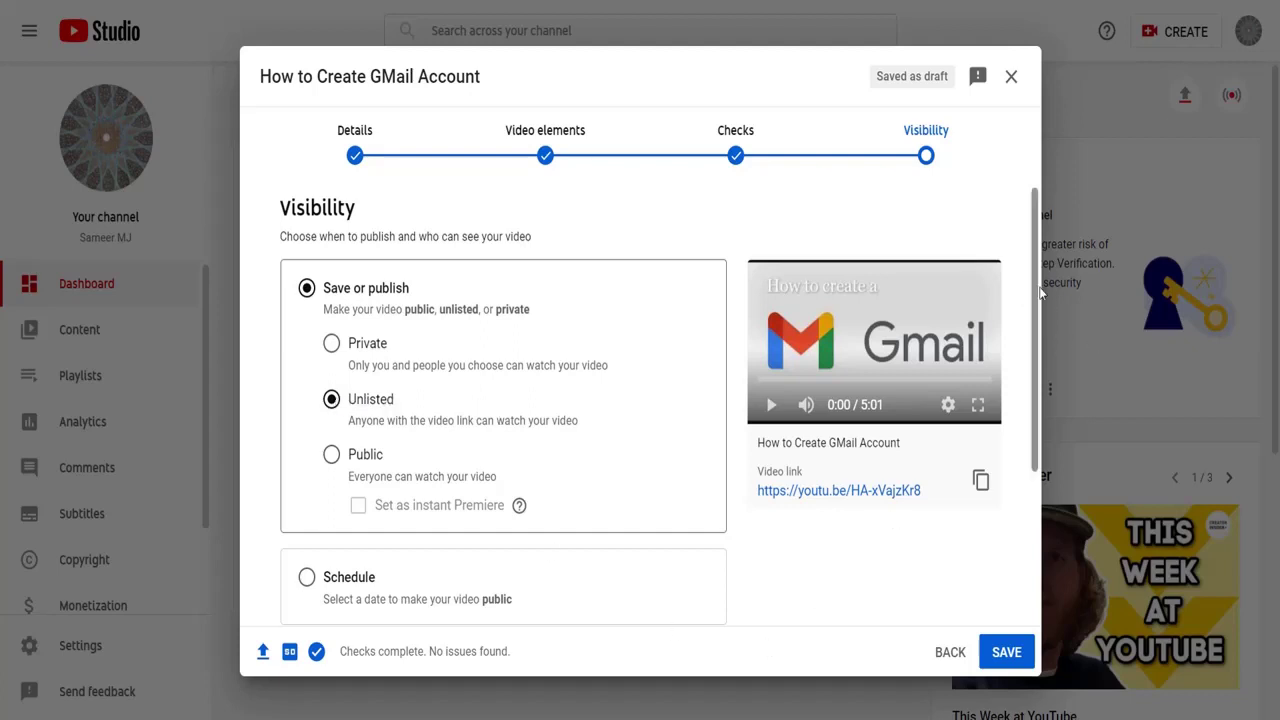
# Switch the video's visibility to scheduled publishing, using Aug 9, 2021 at 12:00 AM
pyautogui.moveTo(1035, 295); pyautogui.dragTo(1064, 462)
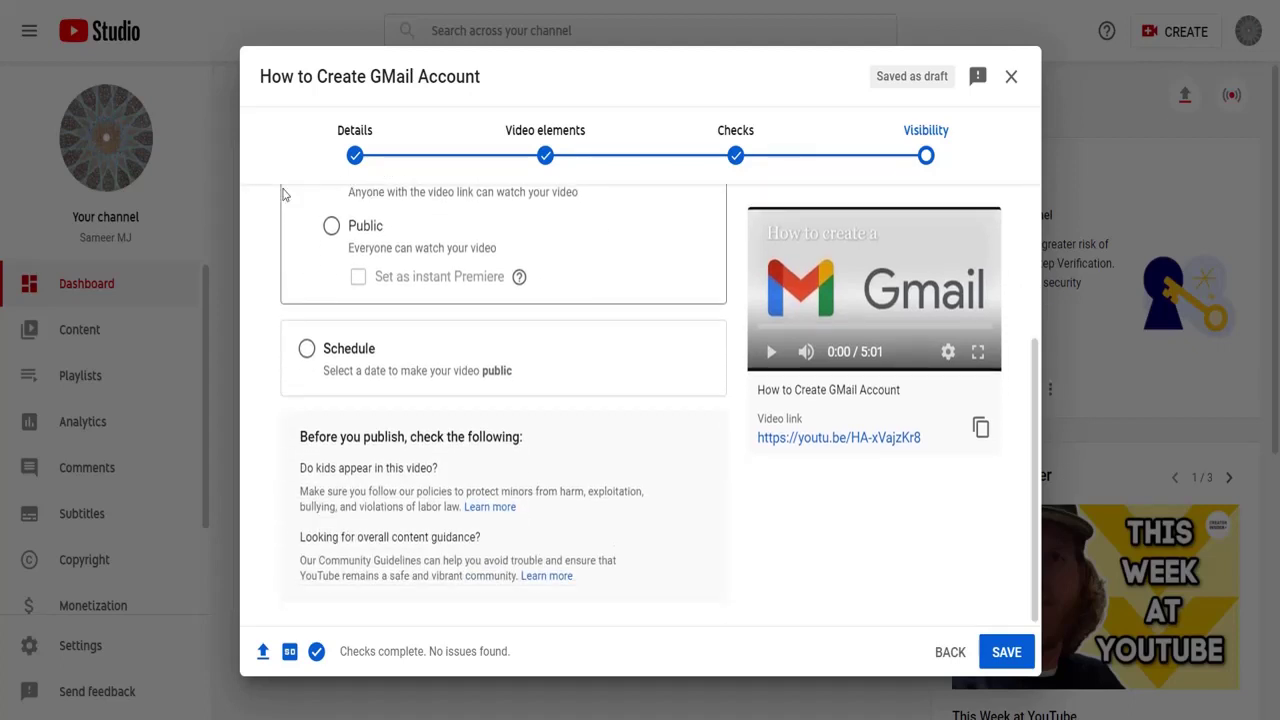
pyautogui.click(341, 362)
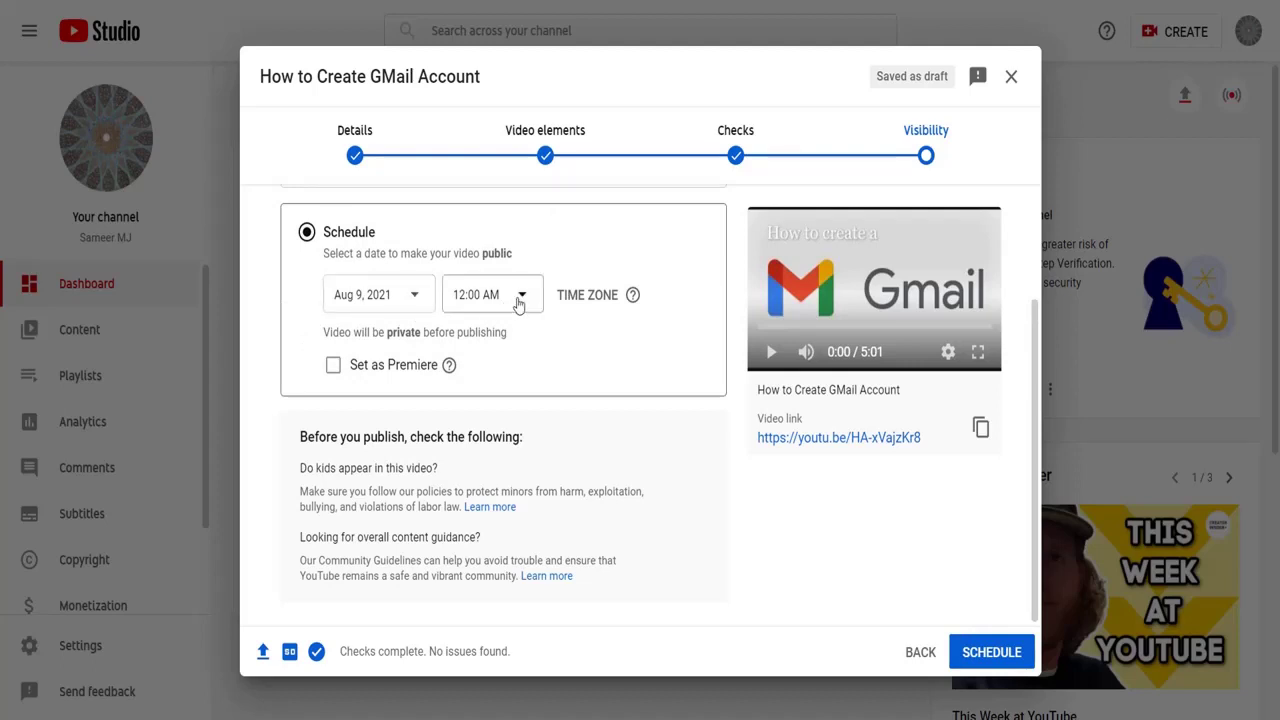
pyautogui.click(306, 232)
pyautogui.moveTo(1036, 320); pyautogui.dragTo(1020, 157)
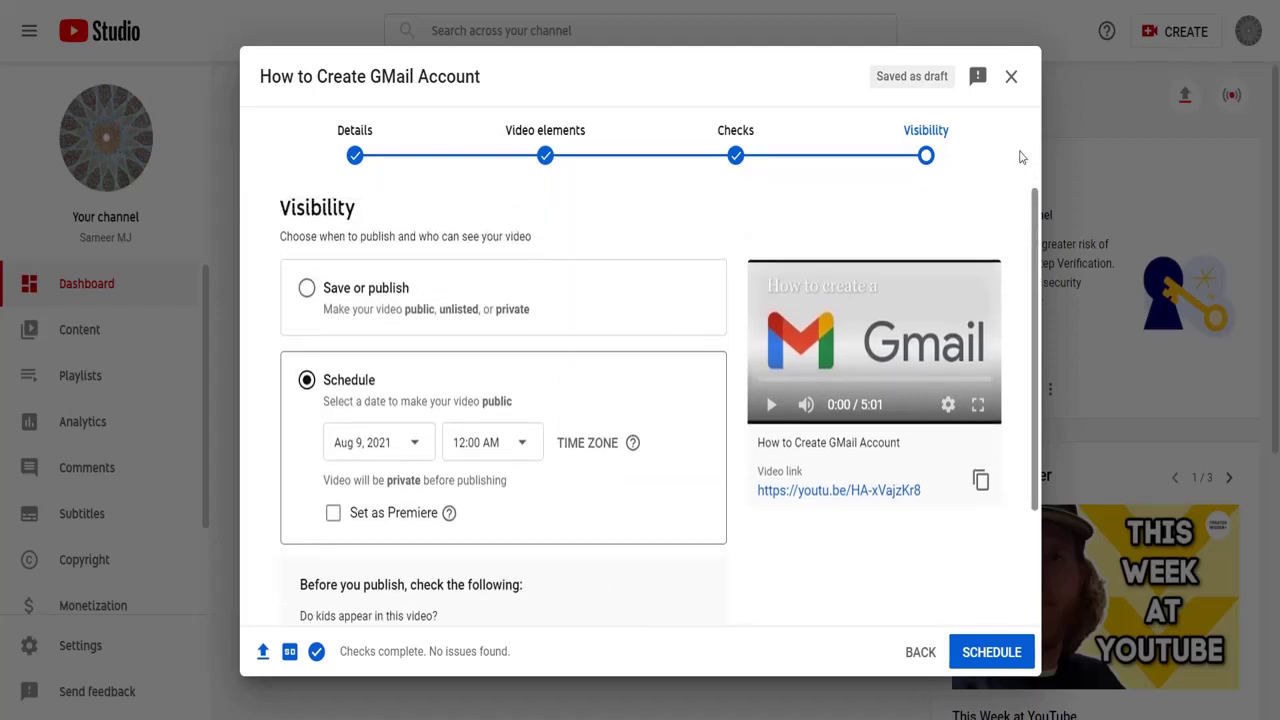
# Switch the video's visibility from scheduled to Unlisted, save it for publishing, and dismiss the sharing dialog
pyautogui.click(307, 288)
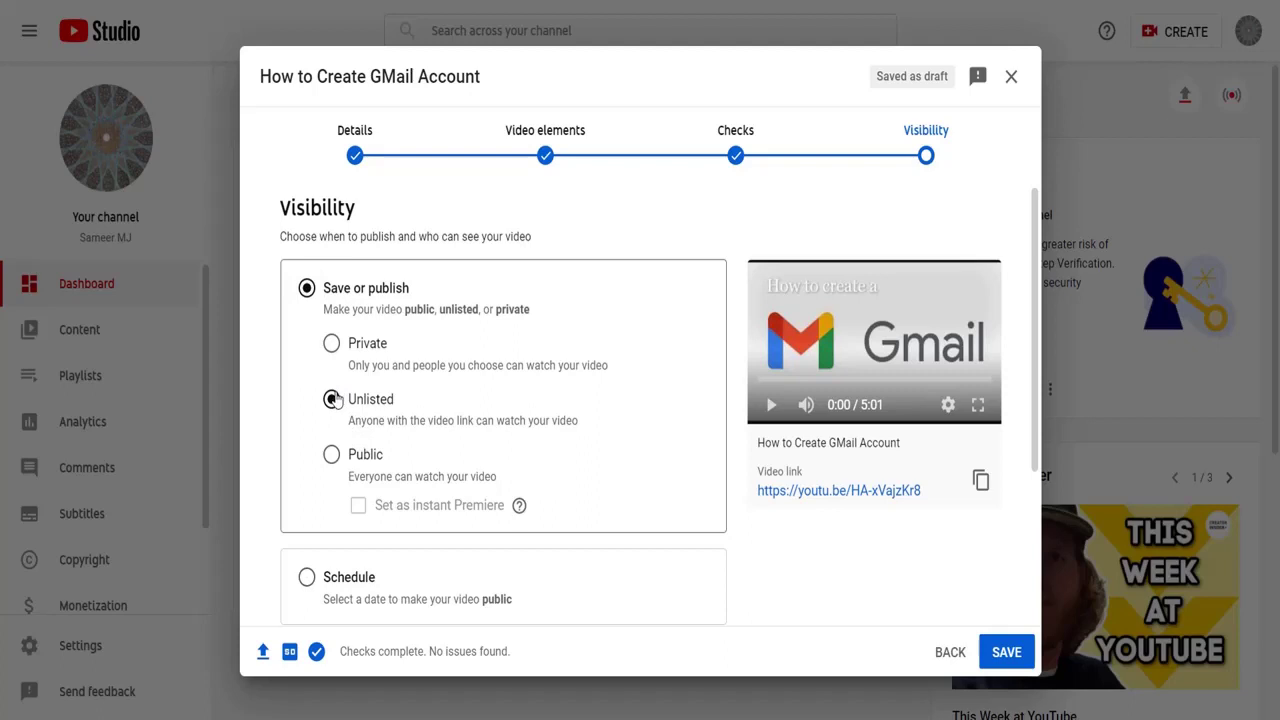
pyautogui.click(331, 399)
pyautogui.moveTo(1036, 285); pyautogui.dragTo(1044, 408)
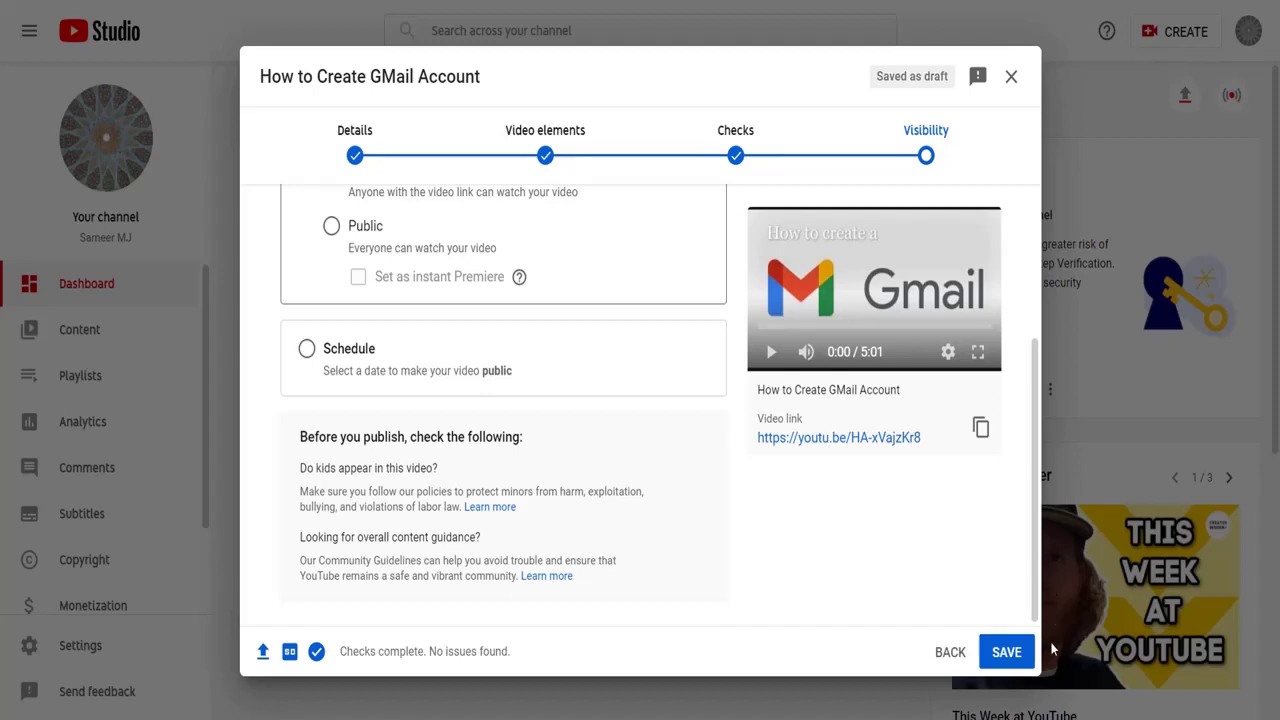
pyautogui.click(1007, 652)
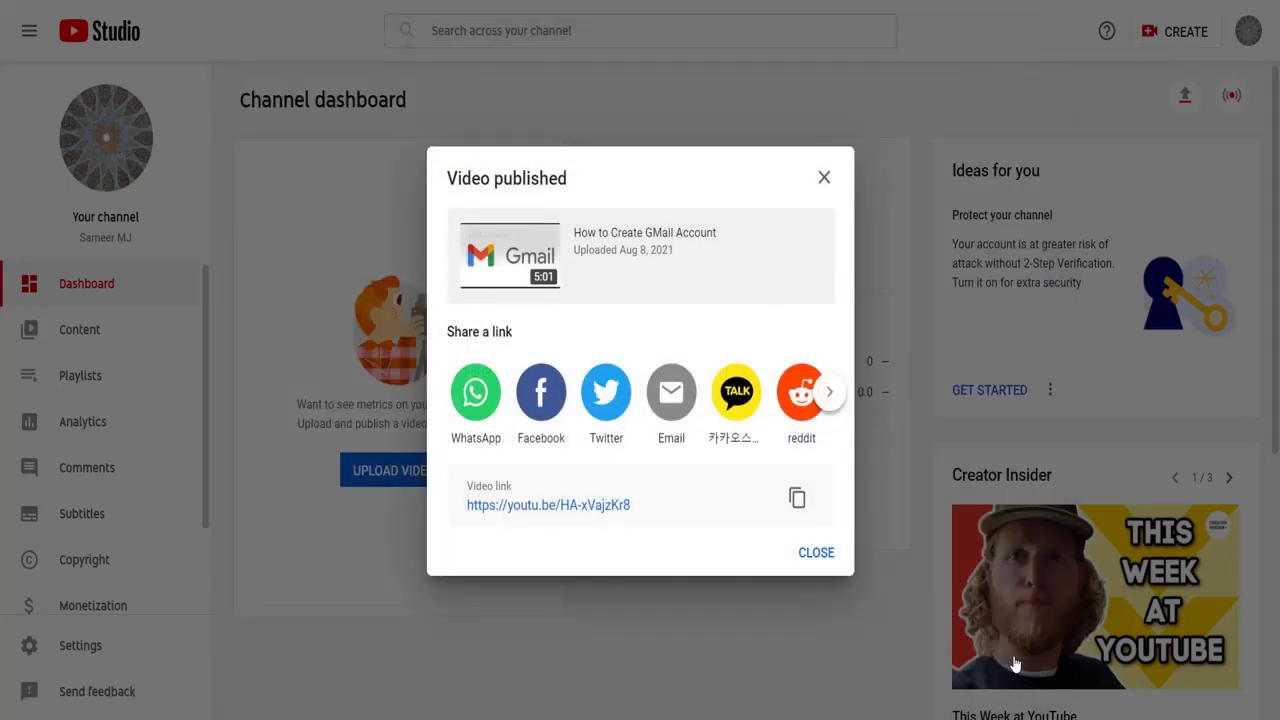
pyautogui.click(835, 552)
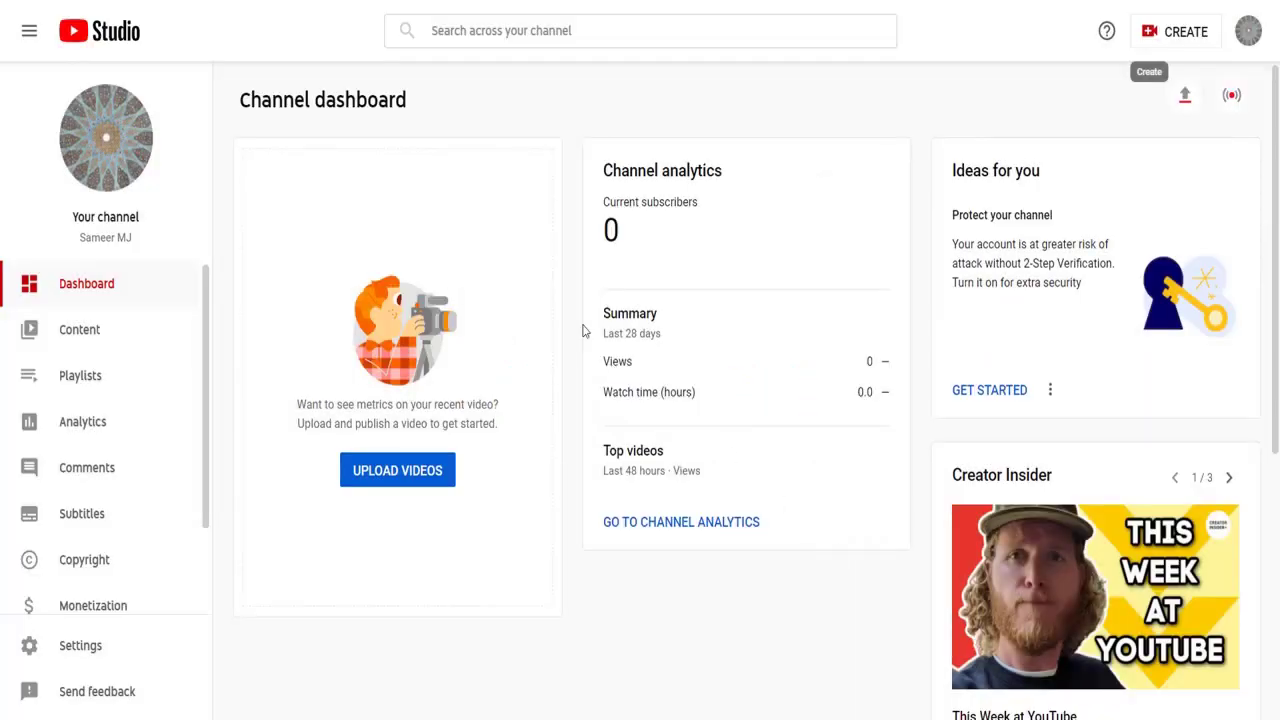
# Show the channel's list of uploaded videos, reloading it through the dashboard, and dismiss the introductory tips
pyautogui.click(66, 327)
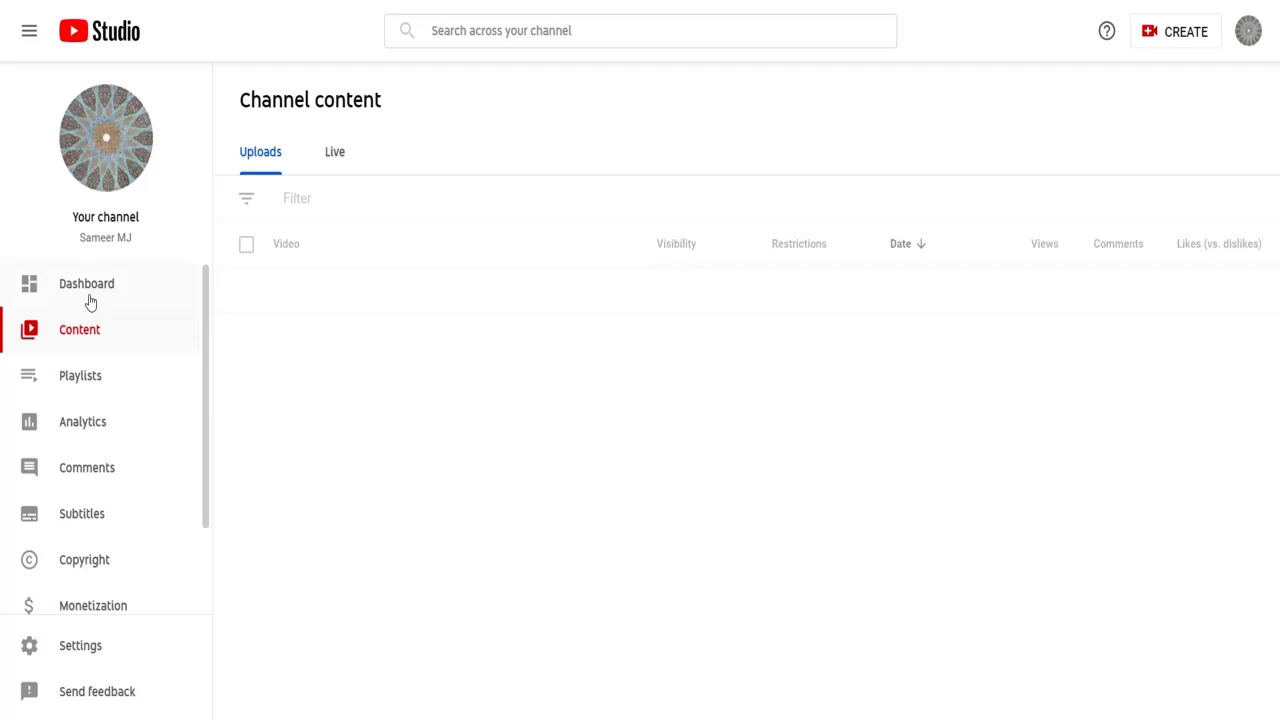
pyautogui.click(90, 300)
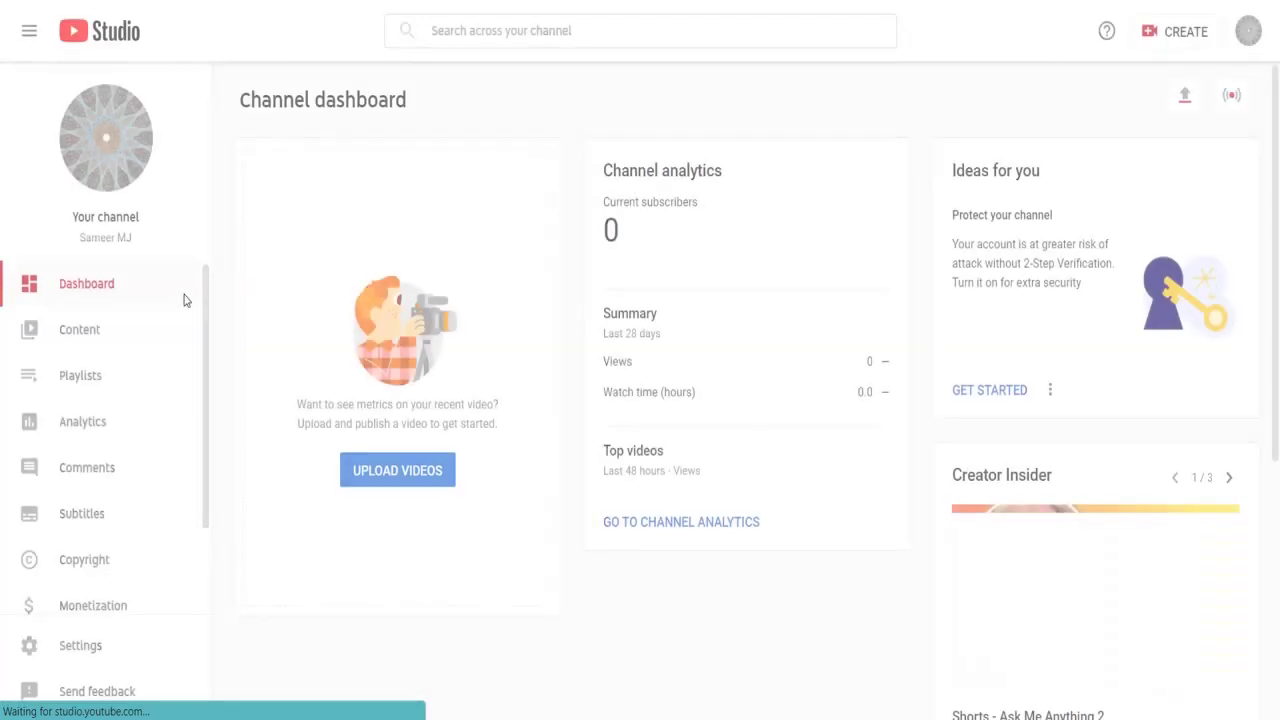
pyautogui.click(79, 330)
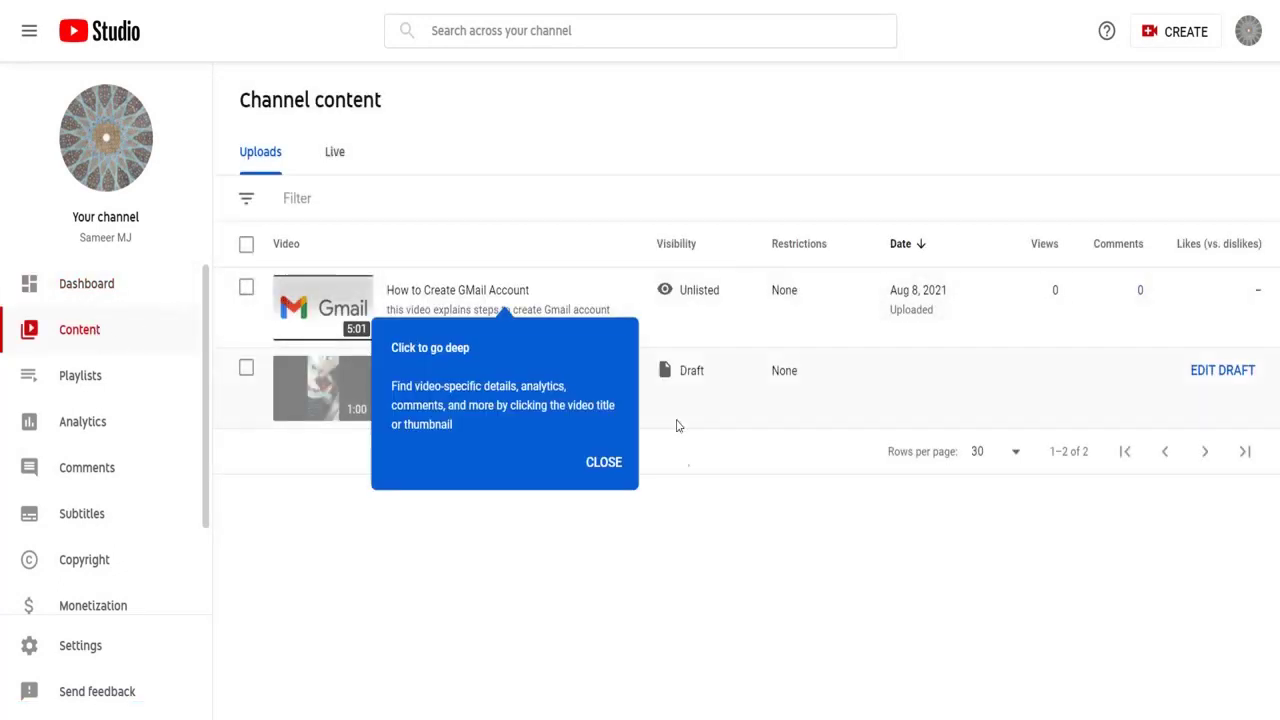
pyautogui.click(592, 474)
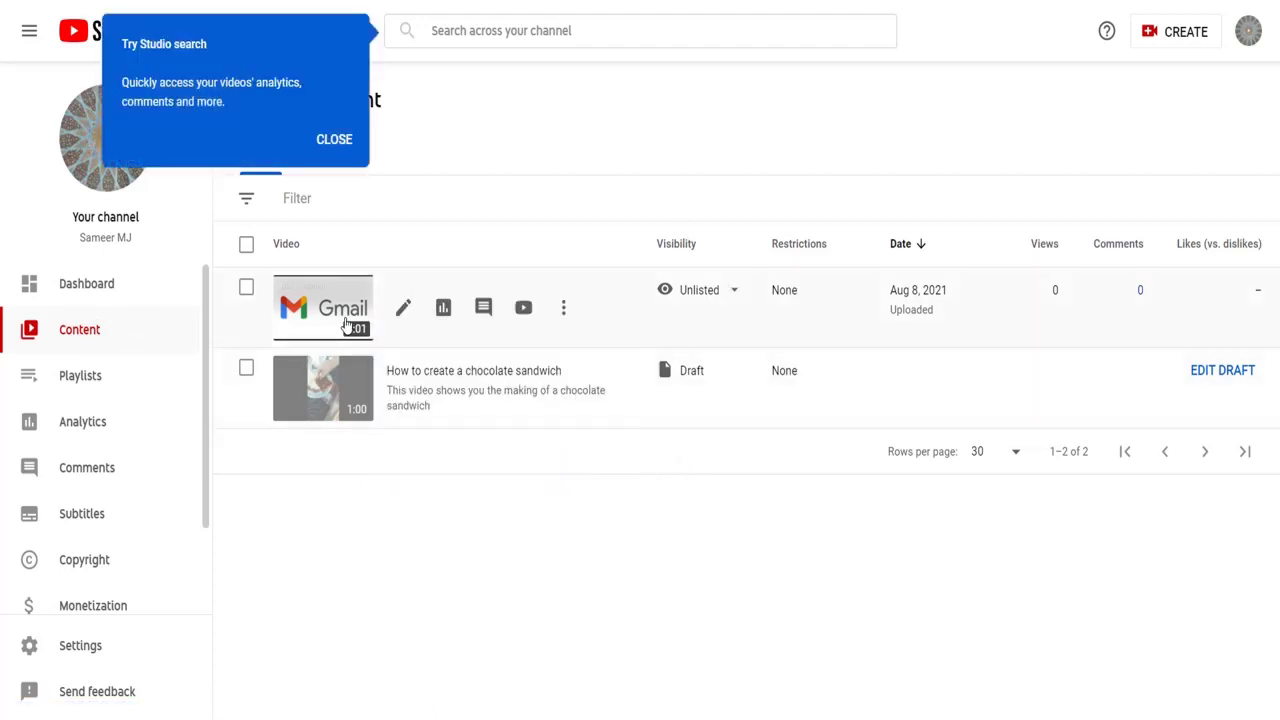
pyautogui.click(333, 141)
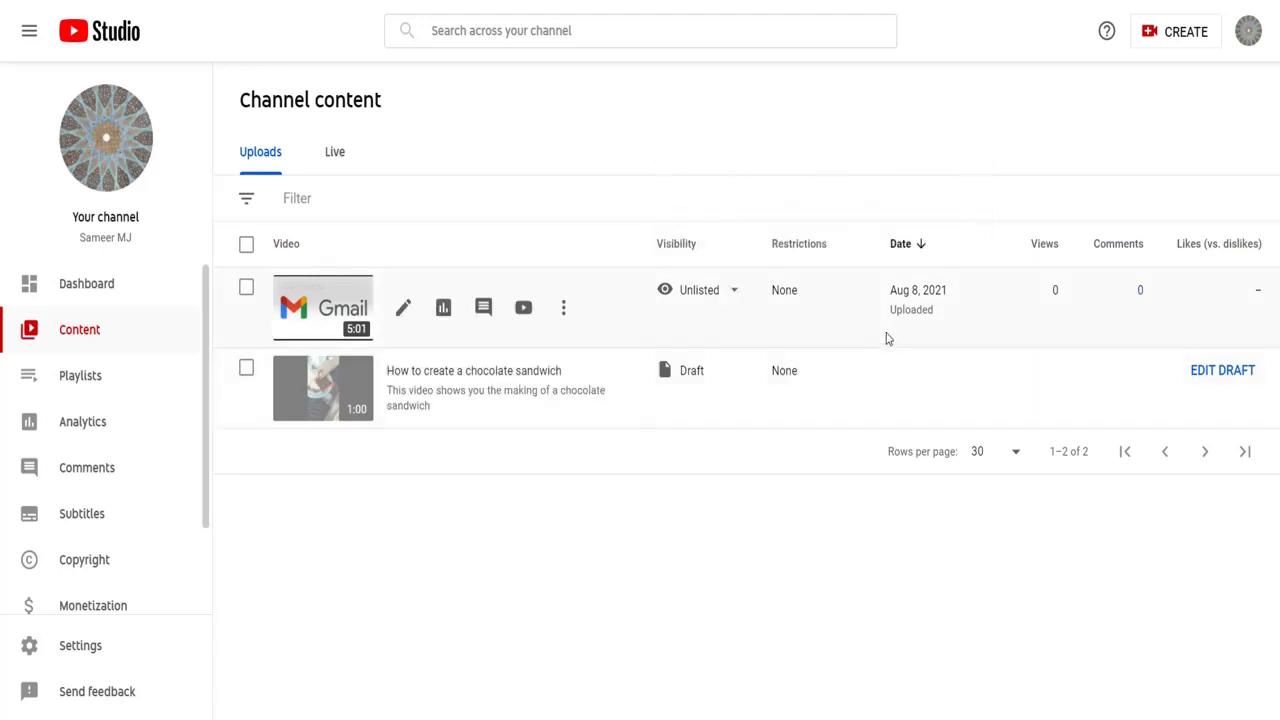
# Examine the Gmail video's visibility options and analytics, return to the channel content list, and dismiss the team tip
pyautogui.click(735, 292)
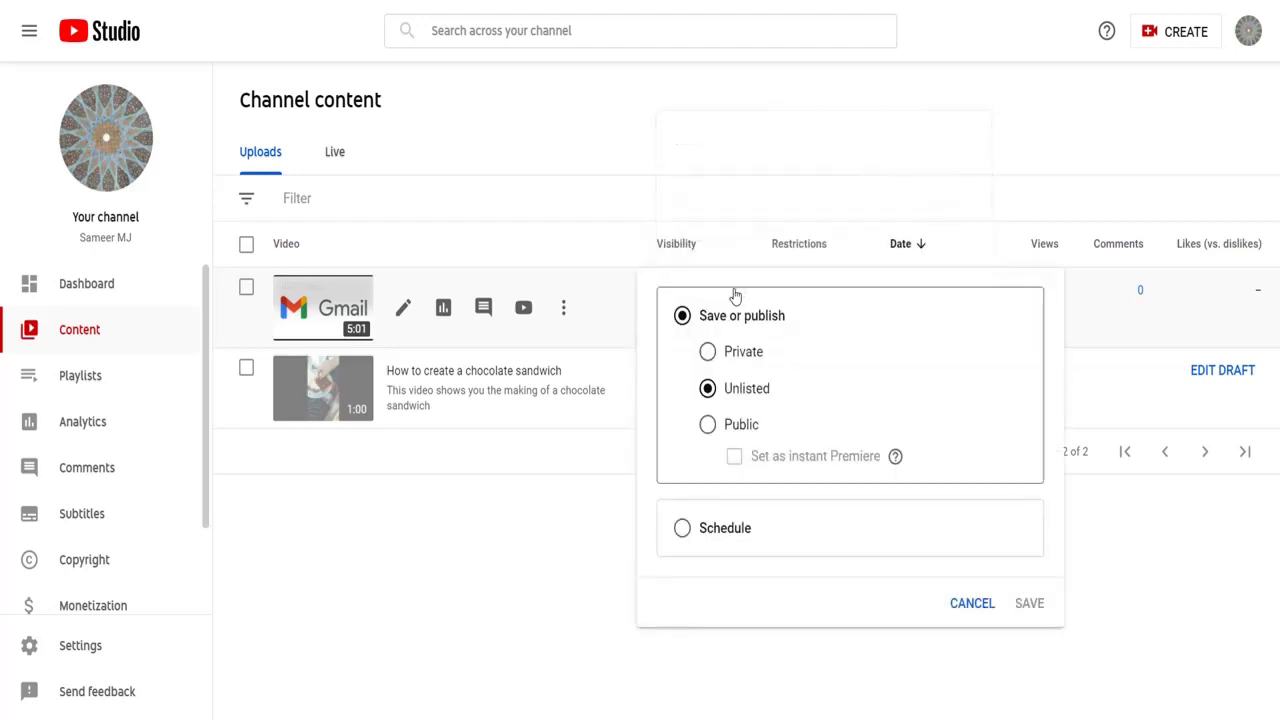
pyautogui.click(575, 255)
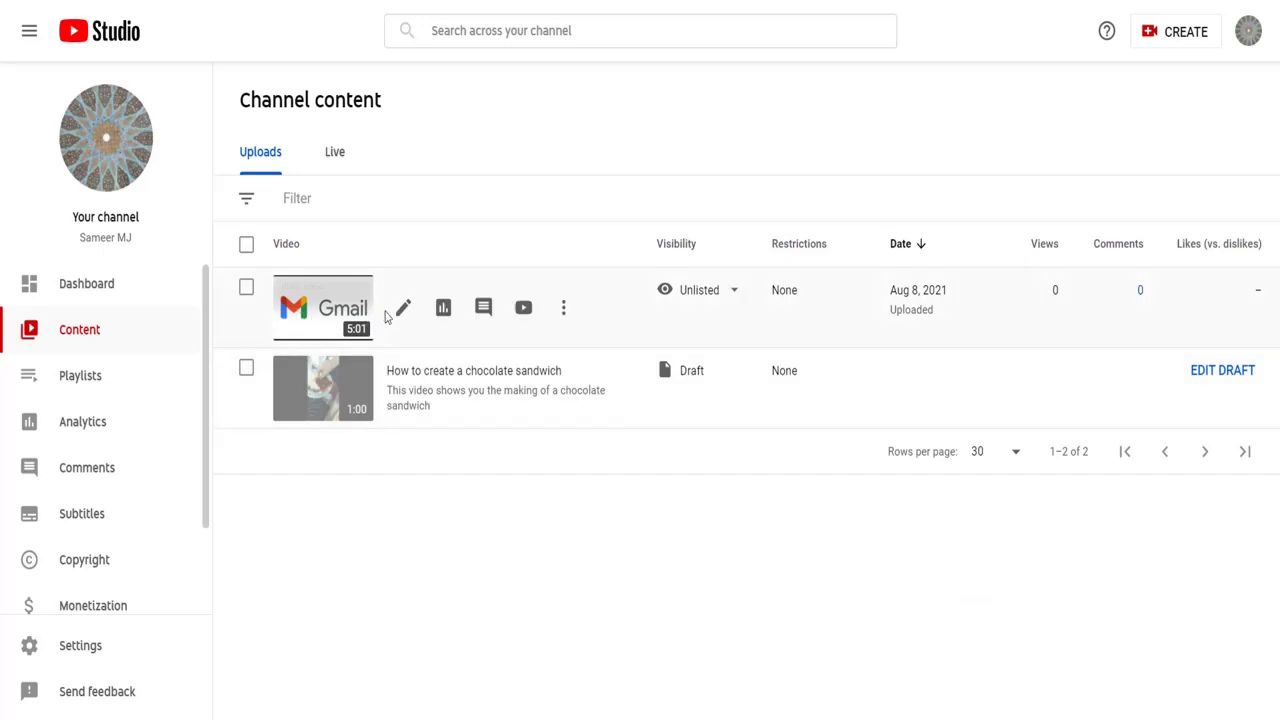
pyautogui.click(441, 309)
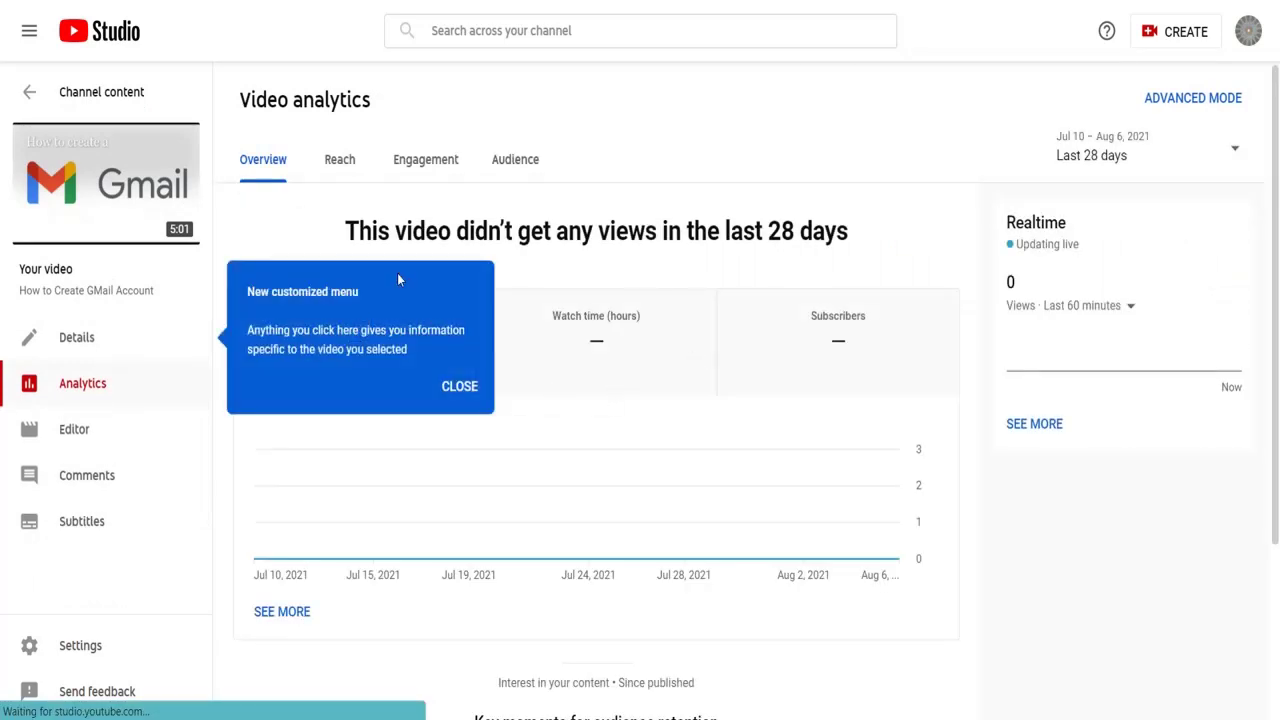
pyautogui.click(36, 92)
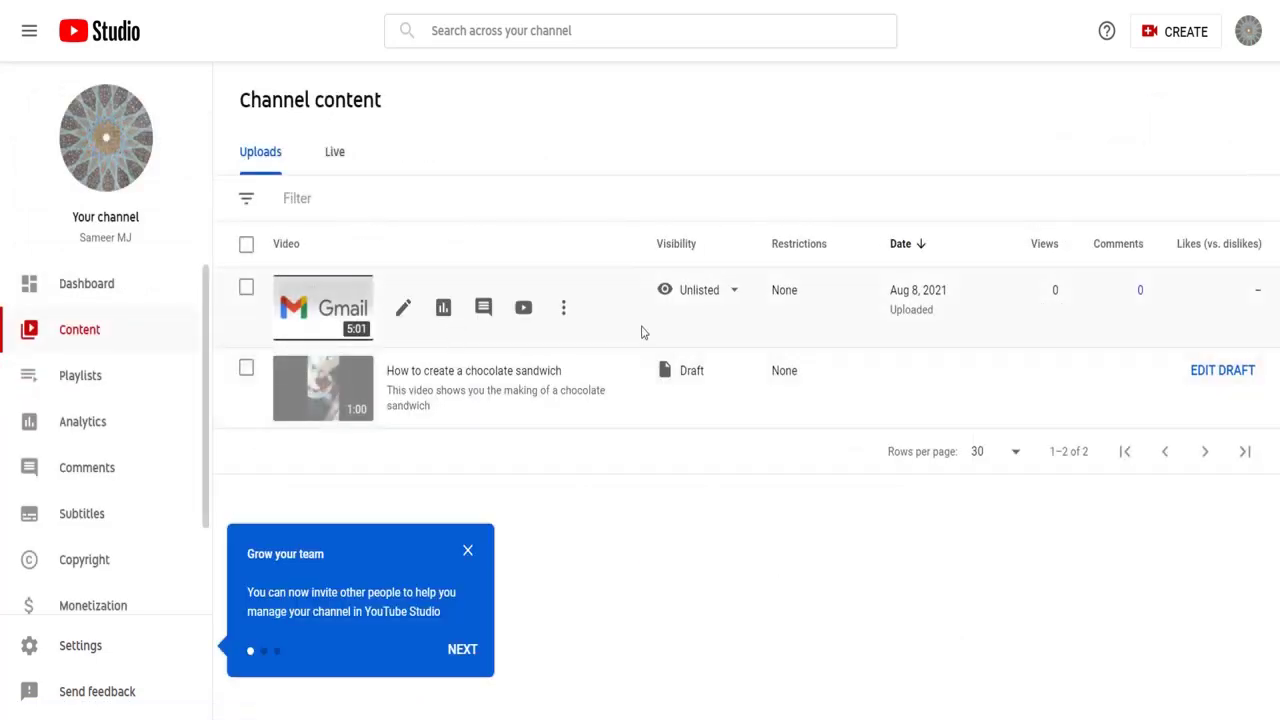
pyautogui.moveTo(662, 300)
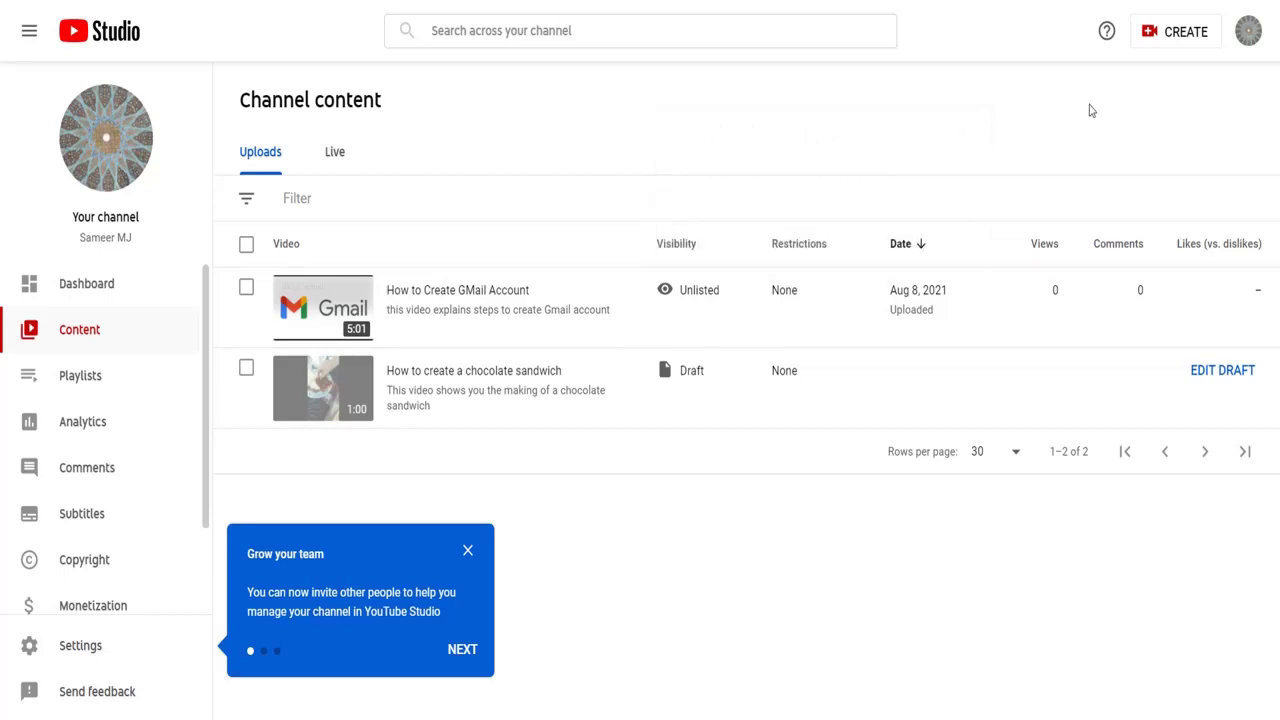
pyautogui.click(469, 553)
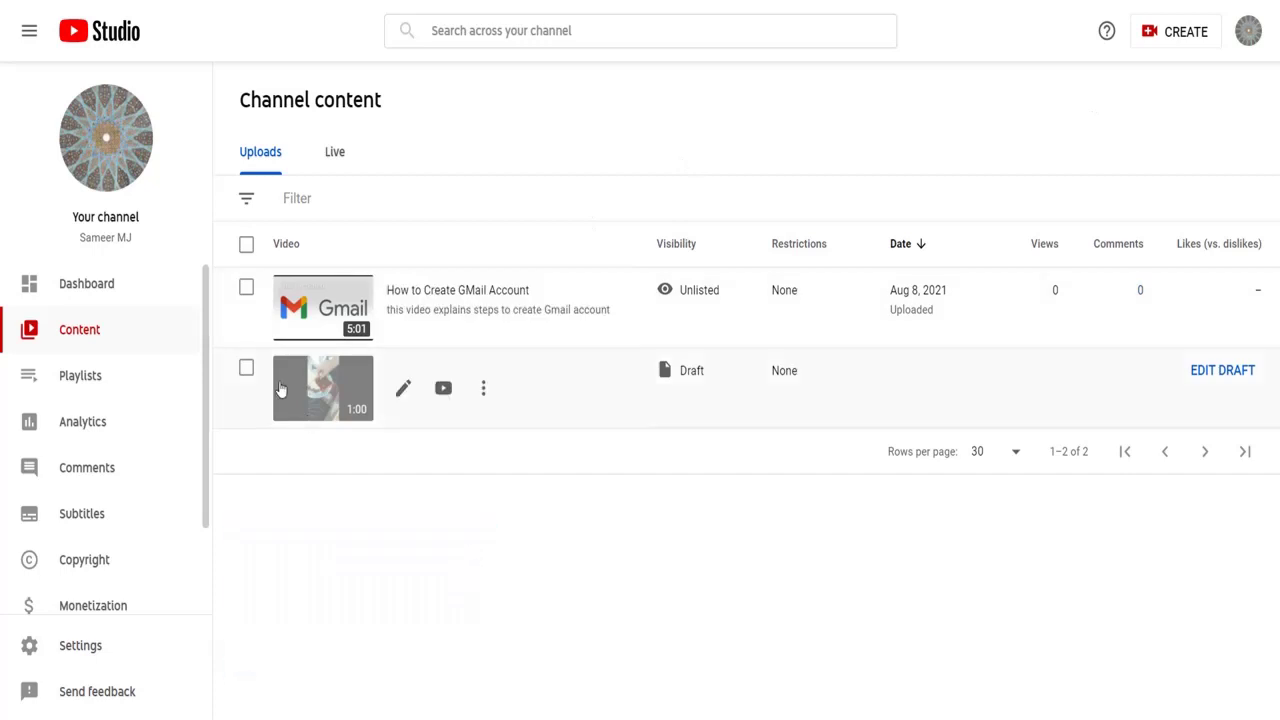